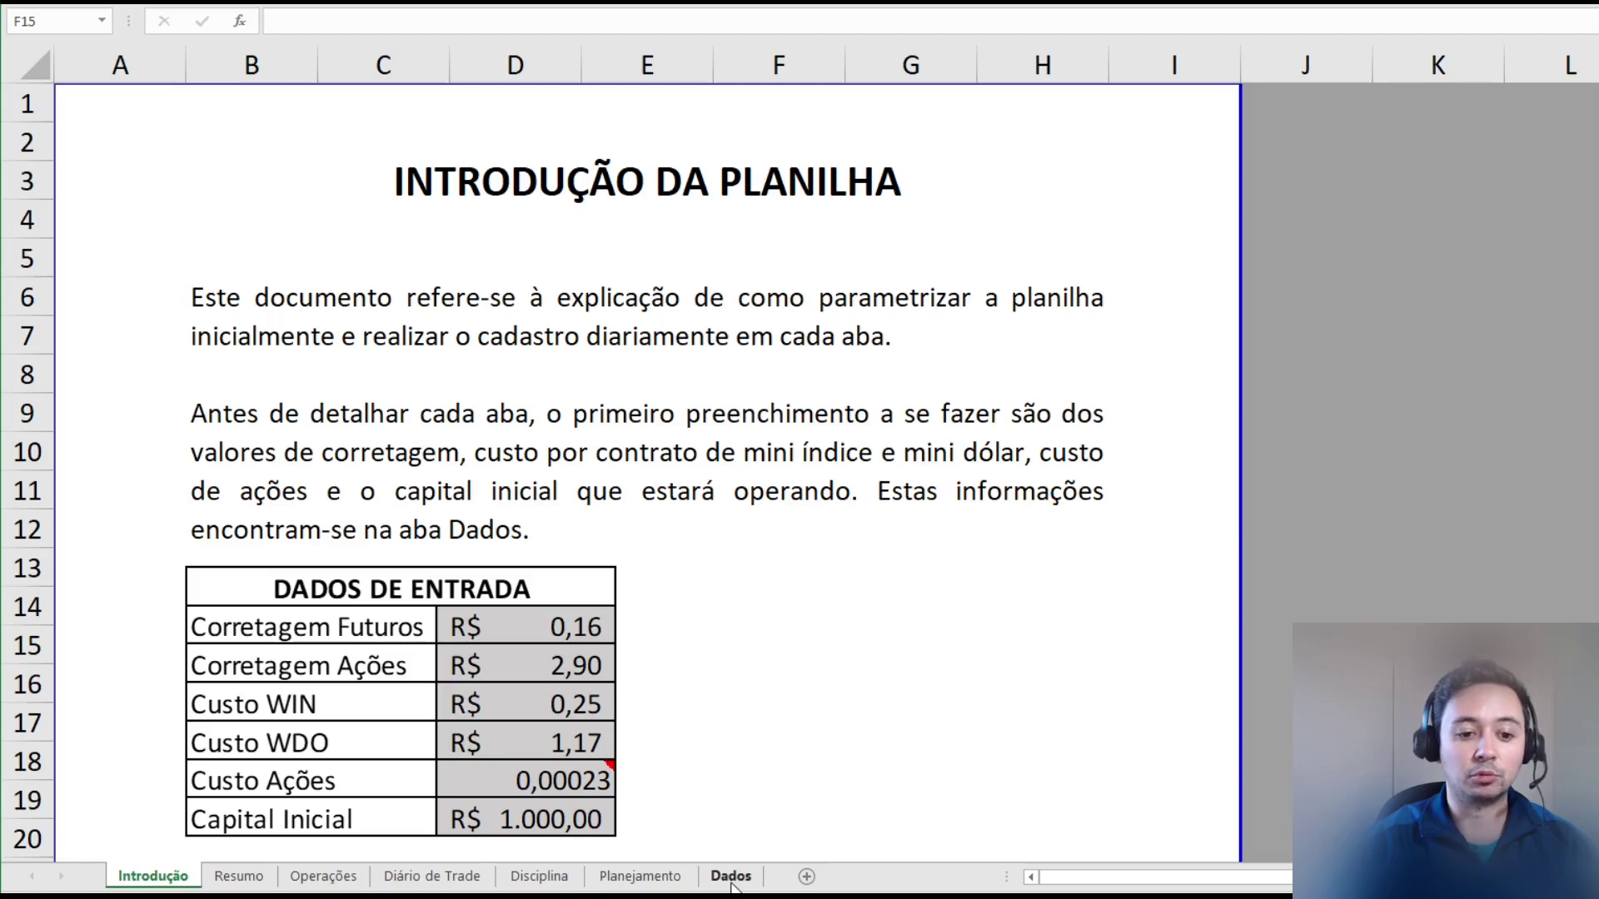
# - Examine the Corretagem Futuros and Corretagem Ações brokerage values in the Dados sheet's input data table
pyautogui.click(732, 877)
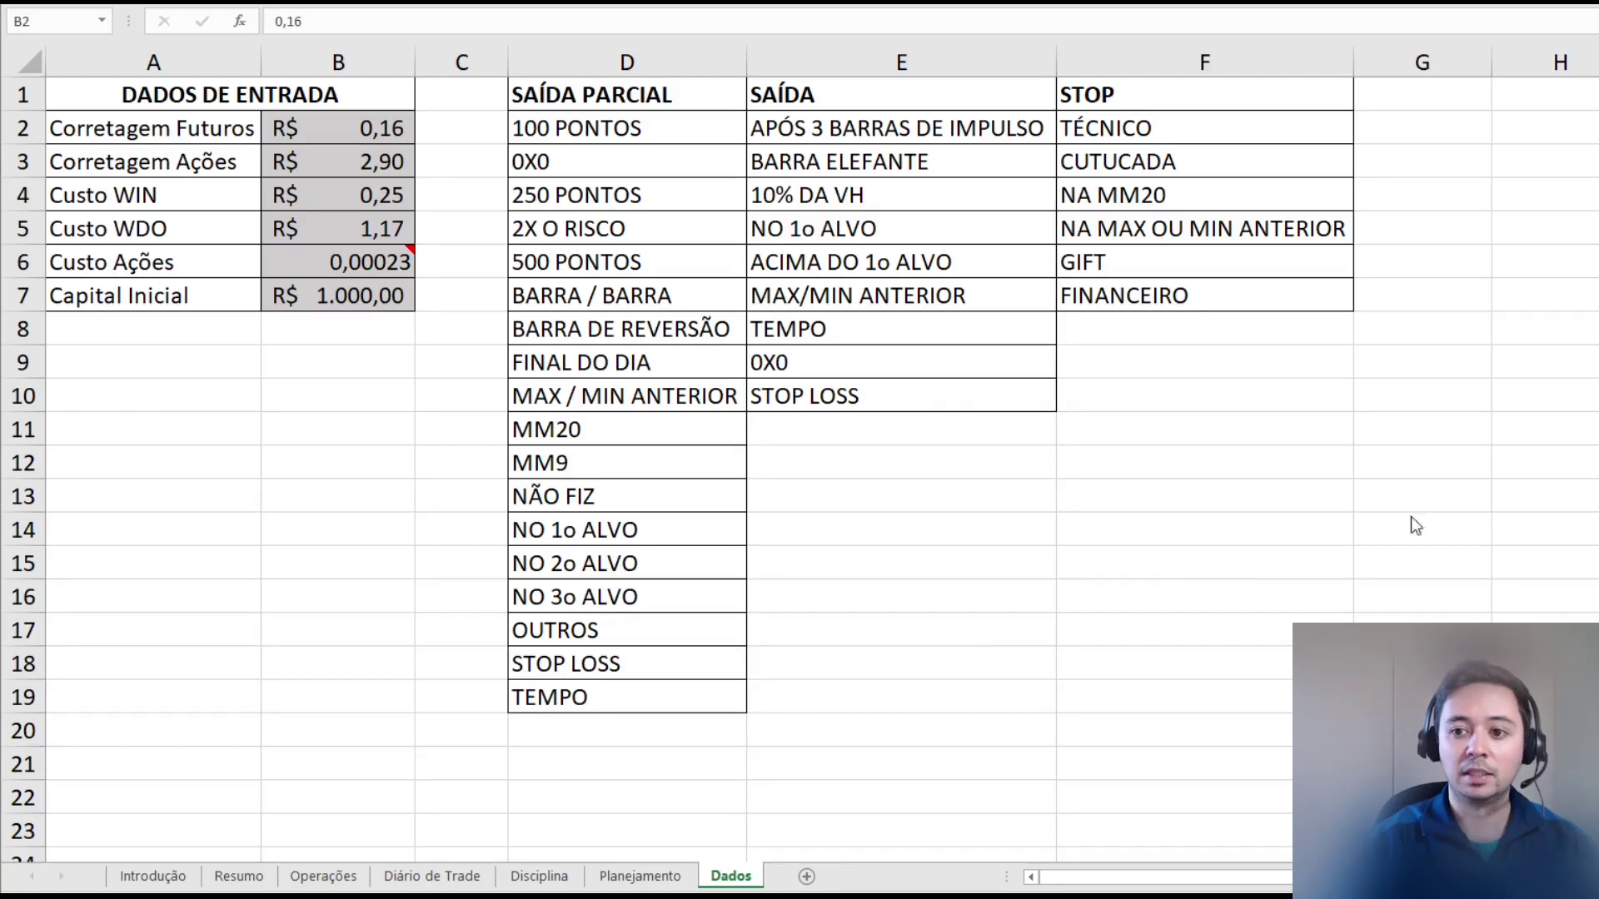
pyautogui.click(322, 128)
pyautogui.moveTo(322, 127); pyautogui.dragTo(202, 158)
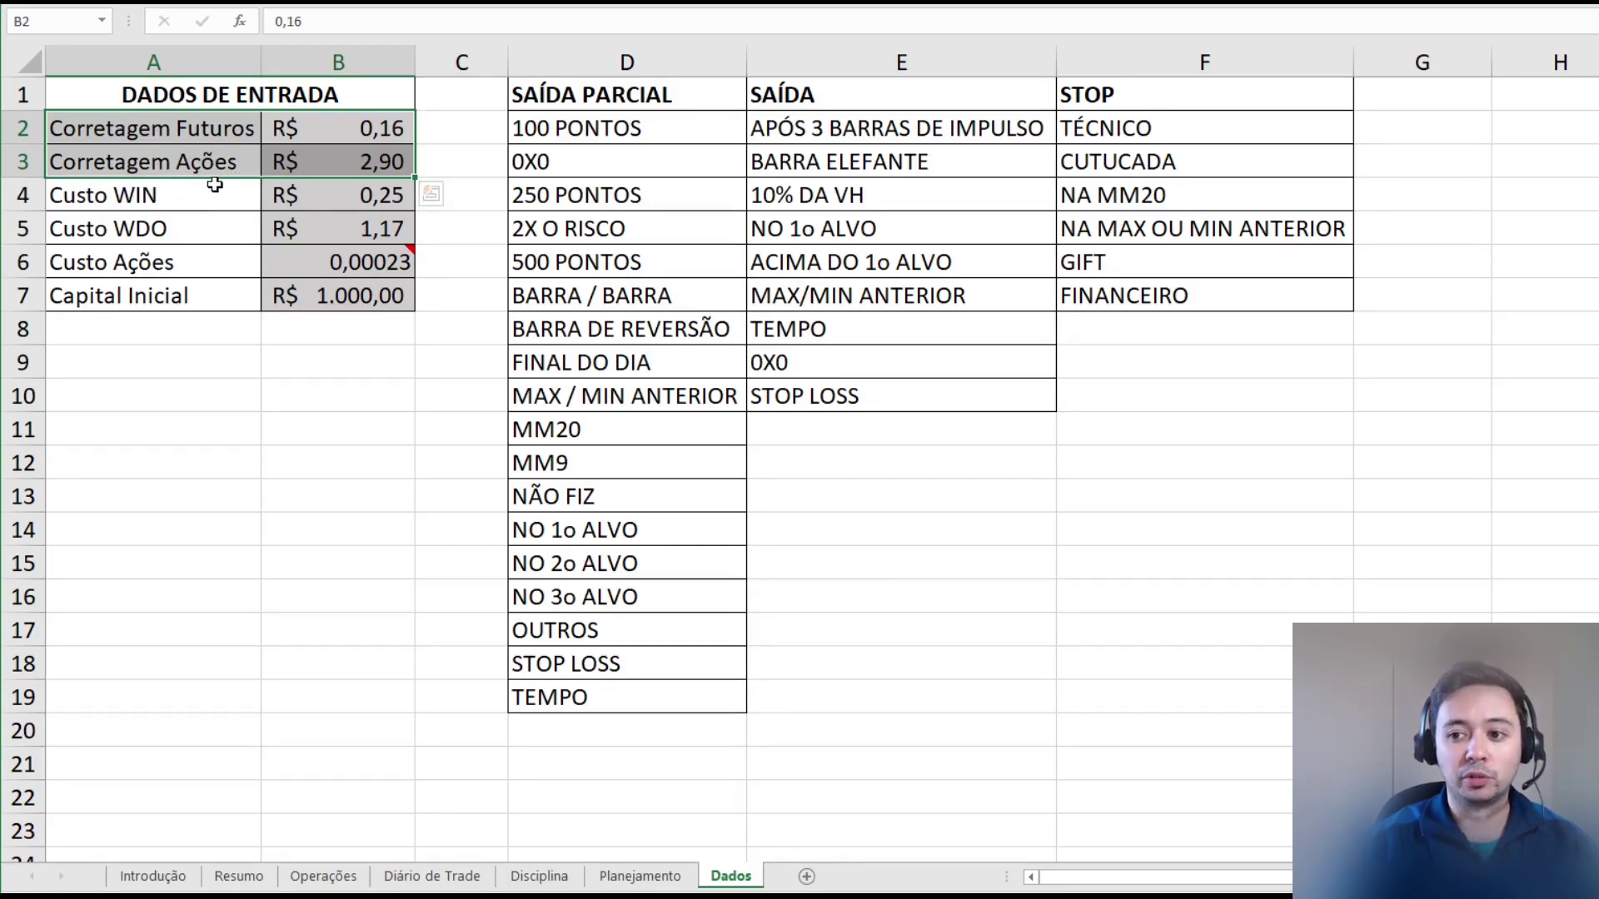
pyautogui.click(333, 129)
pyautogui.moveTo(241, 119); pyautogui.dragTo(340, 125)
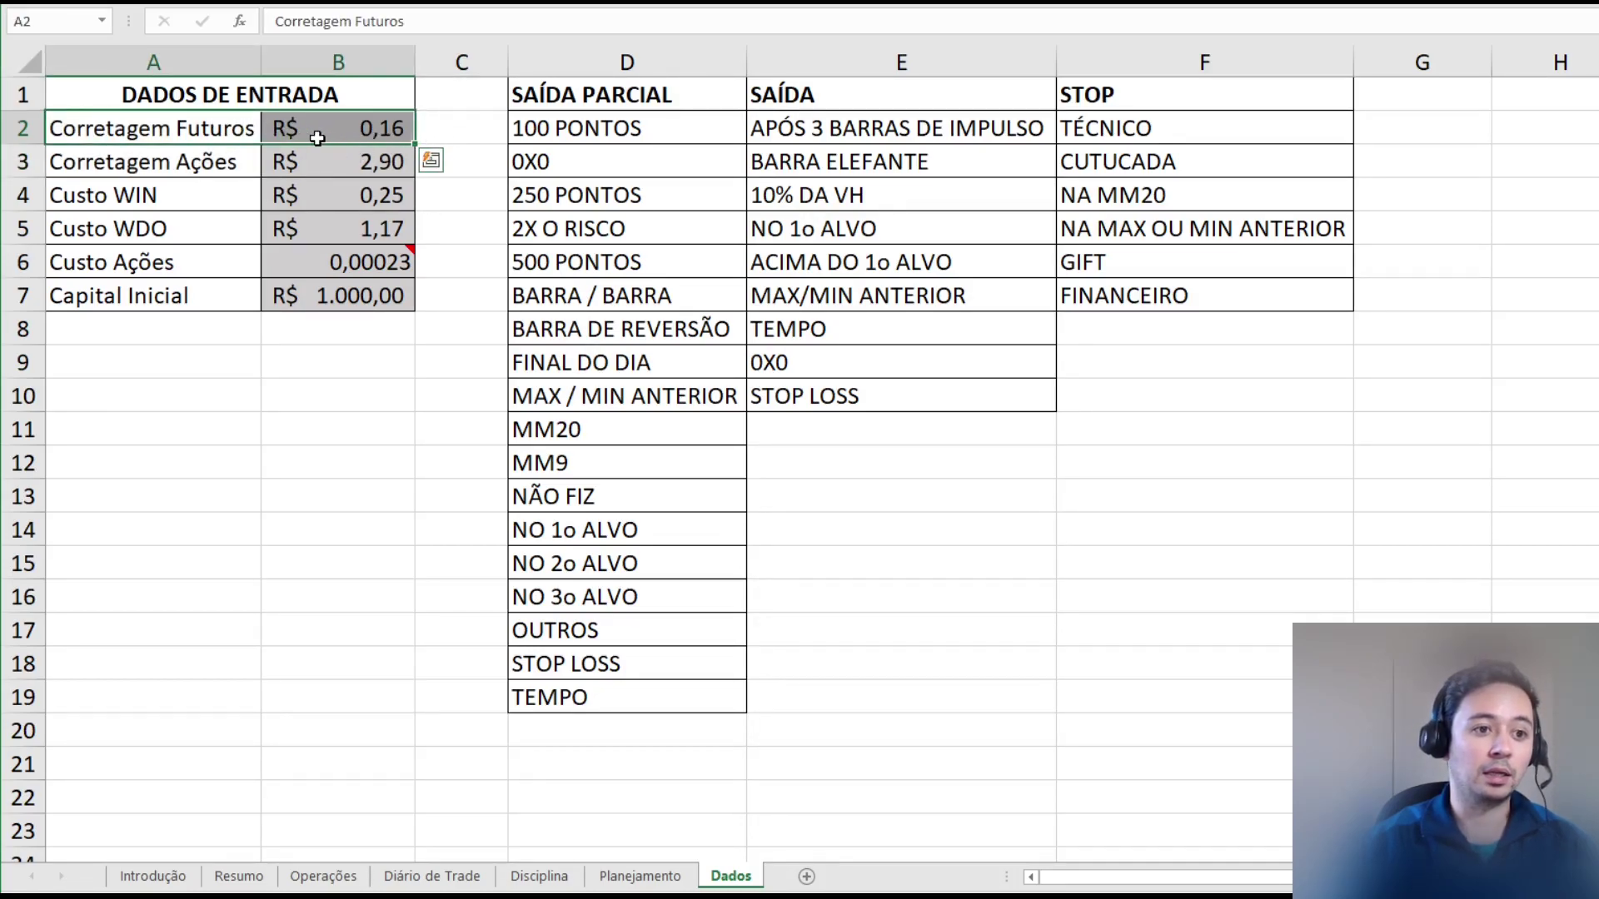
pyautogui.moveTo(207, 161); pyautogui.dragTo(343, 160)
pyautogui.click(355, 163)
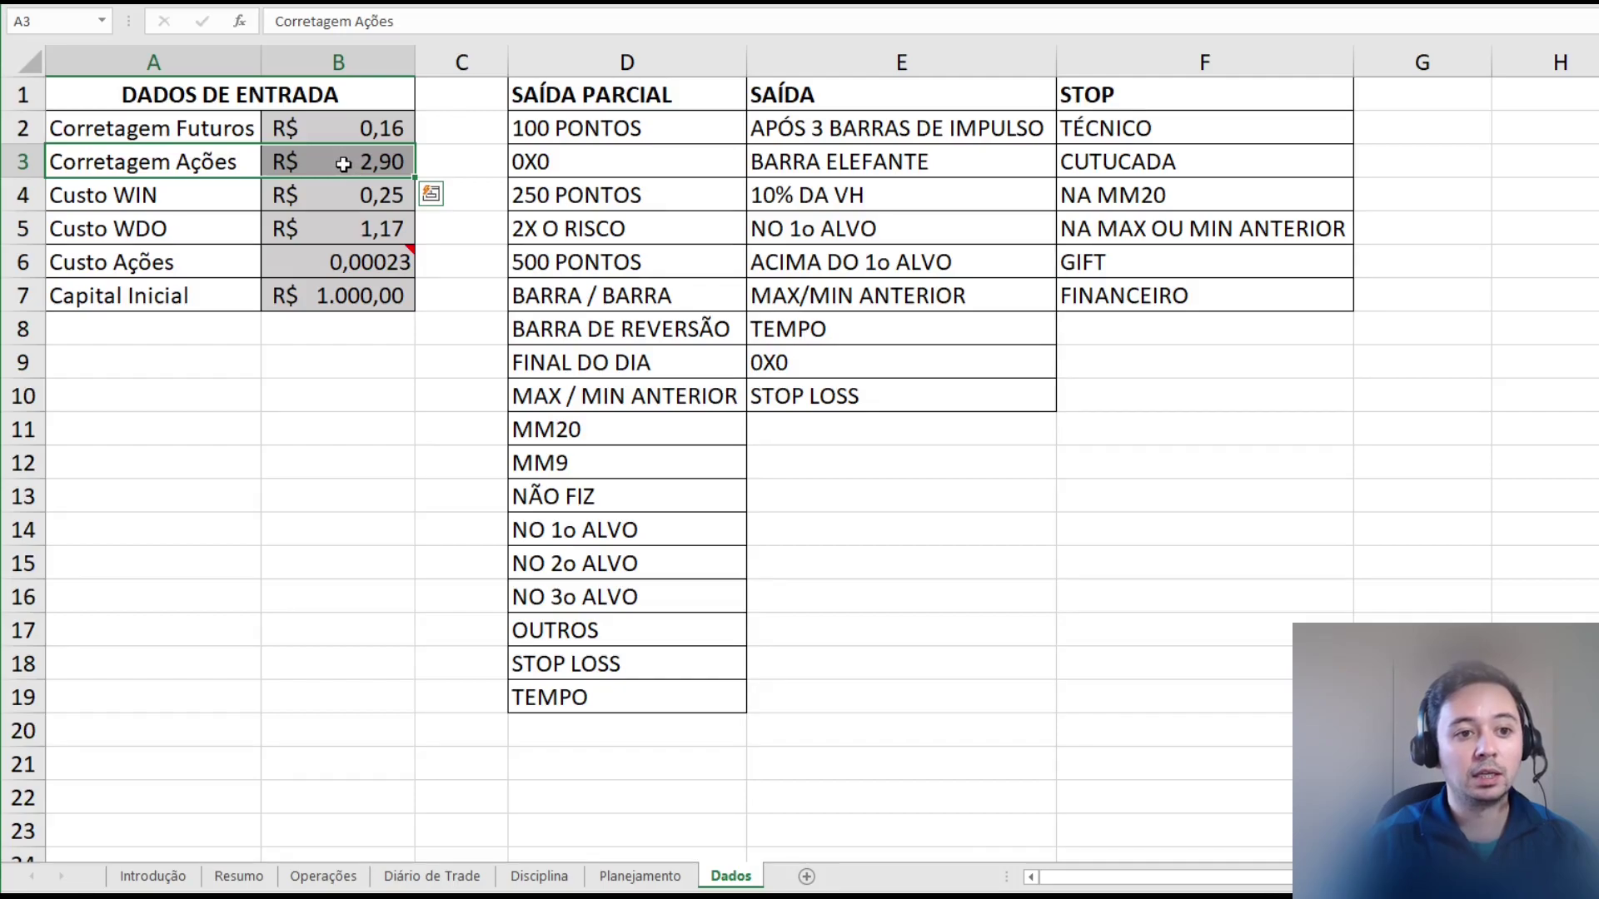
pyautogui.click(312, 164)
pyautogui.click(237, 163)
pyautogui.click(304, 162)
pyautogui.click(229, 129)
pyautogui.click(350, 129)
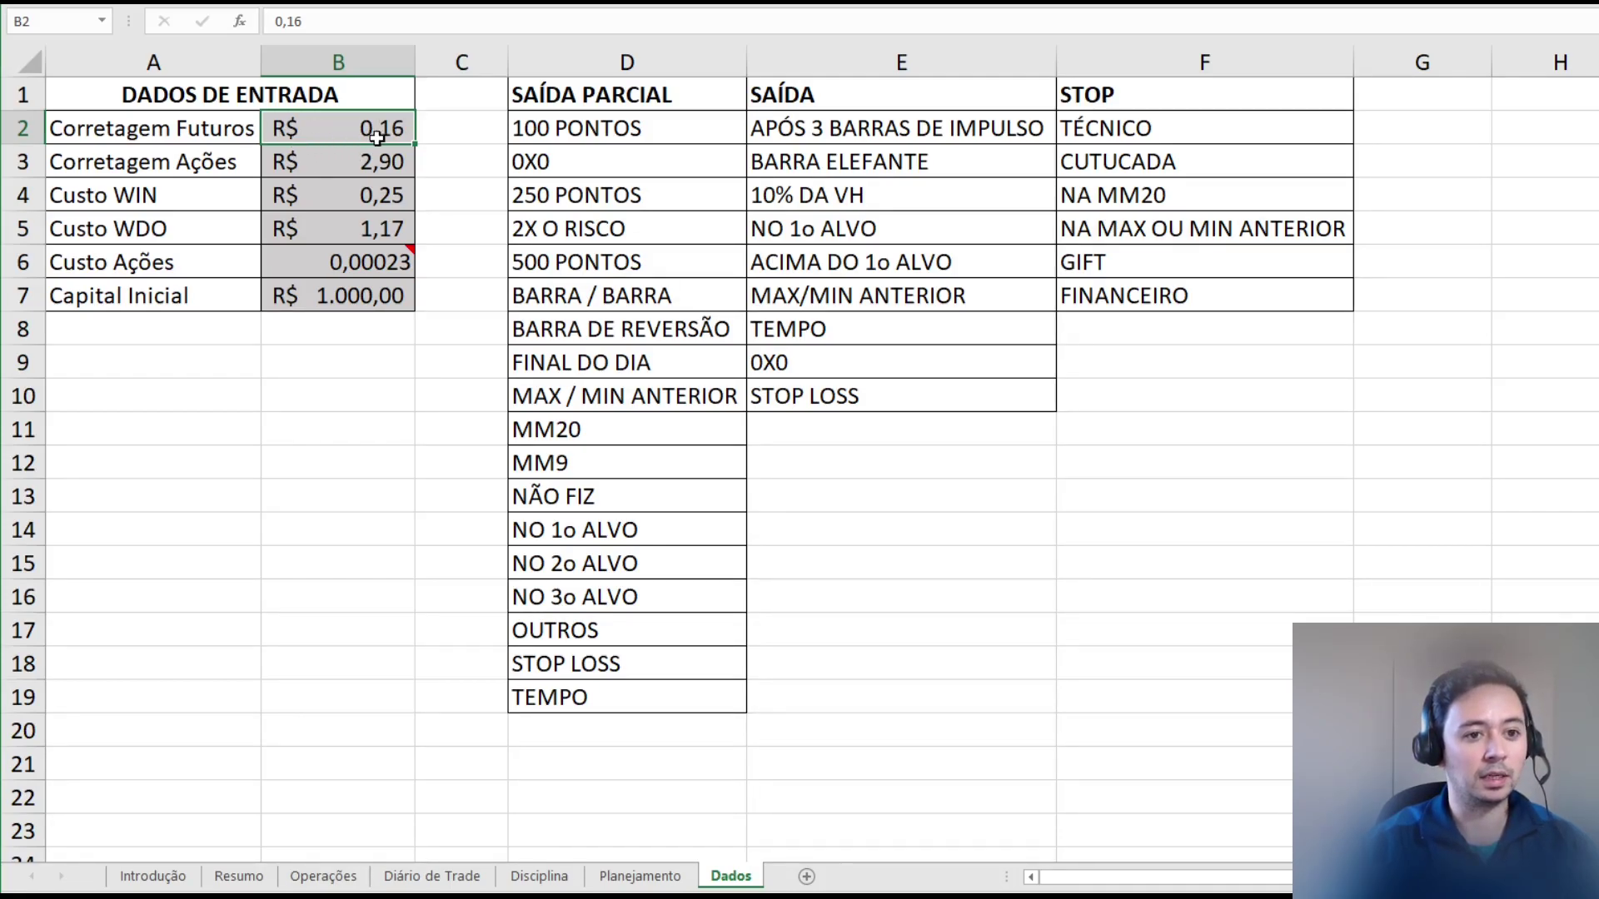
pyautogui.moveTo(320, 131); pyautogui.dragTo(207, 165)
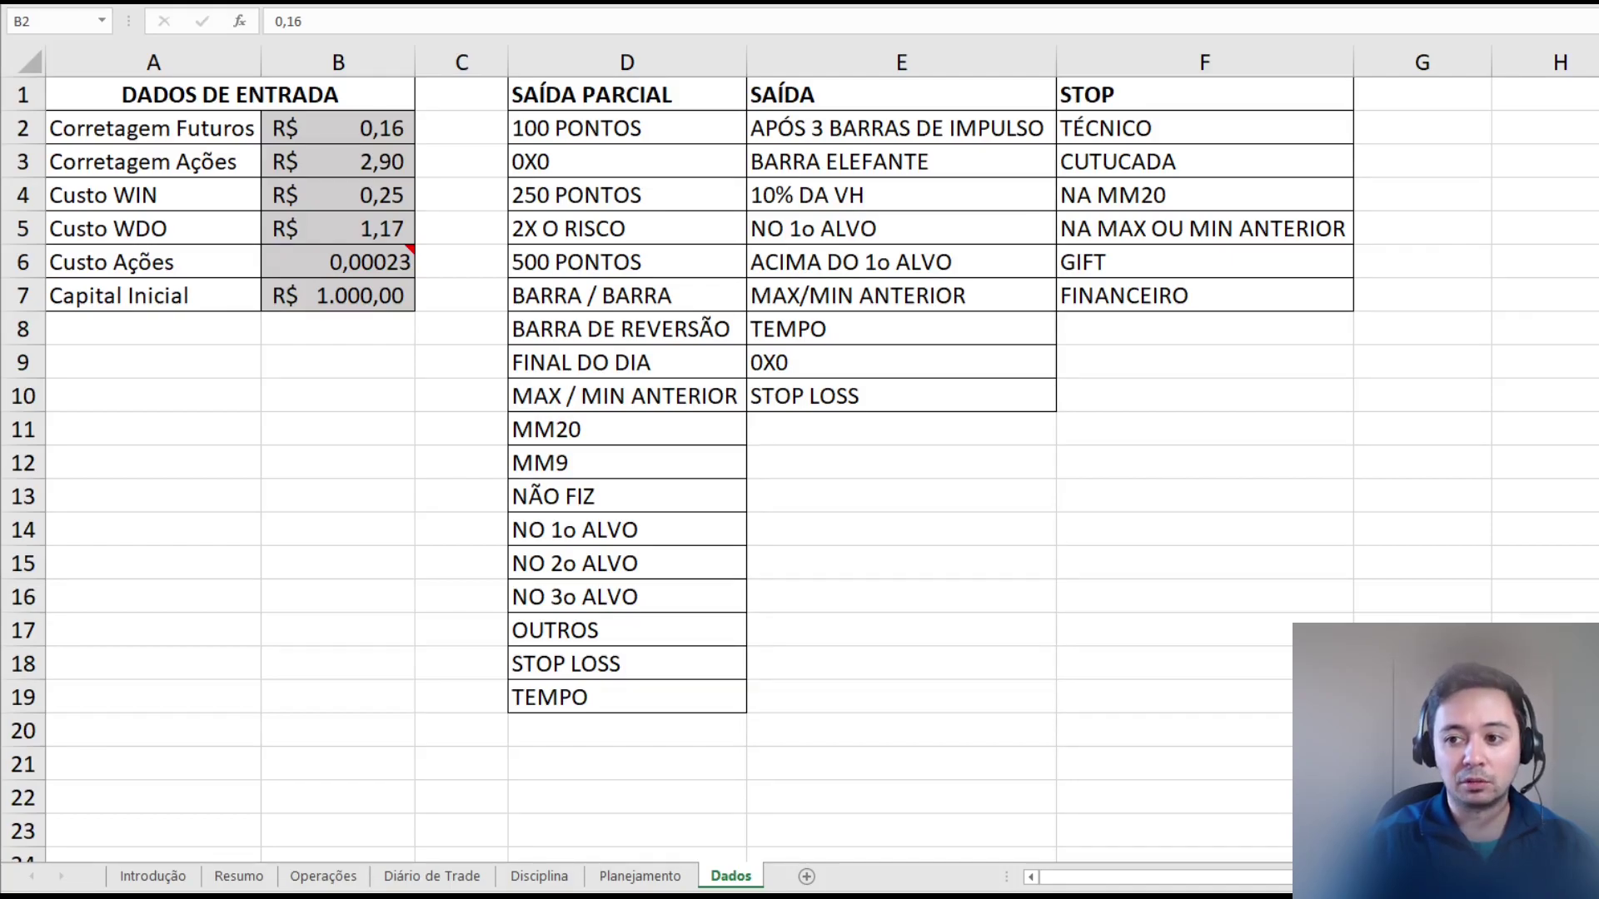
# - Review the Custo WIN, Custo Ações and Capital Inicial entries in the input data table
pyautogui.moveTo(368, 195)
pyautogui.mouseDown()
pyautogui.moveTo(233, 198)
pyautogui.moveTo(212, 225)
pyautogui.moveTo(175, 225)
pyautogui.moveTo(356, 195)
pyautogui.mouseUp()
pyautogui.click(303, 459)
pyautogui.click(275, 206)
pyautogui.click(313, 195)
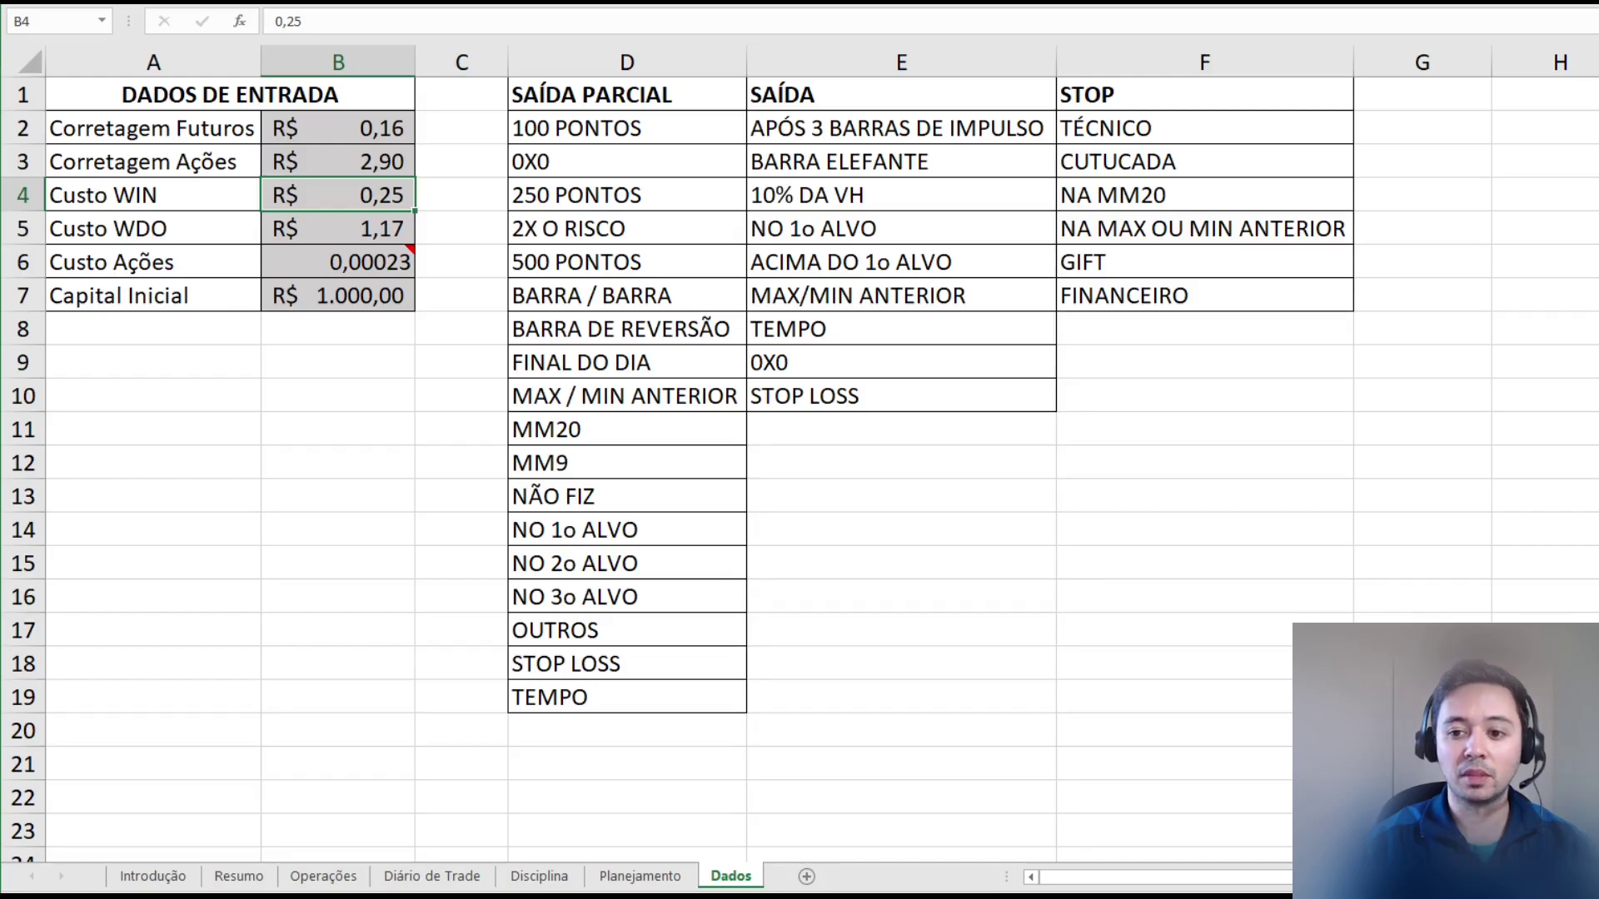
pyautogui.moveTo(192, 265); pyautogui.dragTo(311, 260)
pyautogui.click(345, 267)
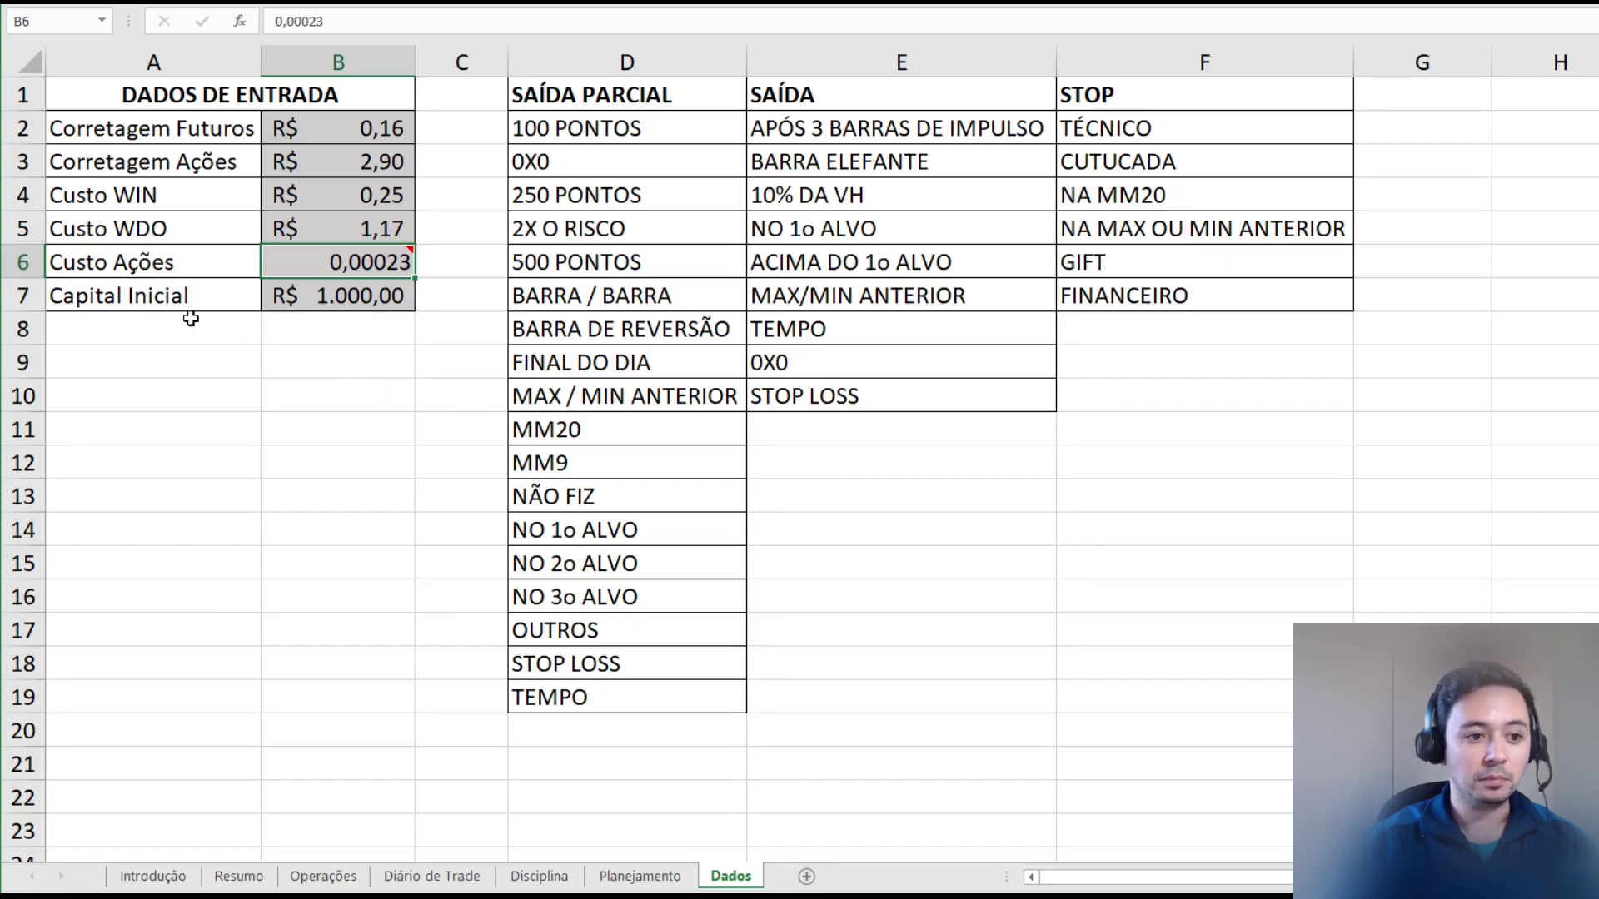
pyautogui.click(166, 304)
pyautogui.click(358, 296)
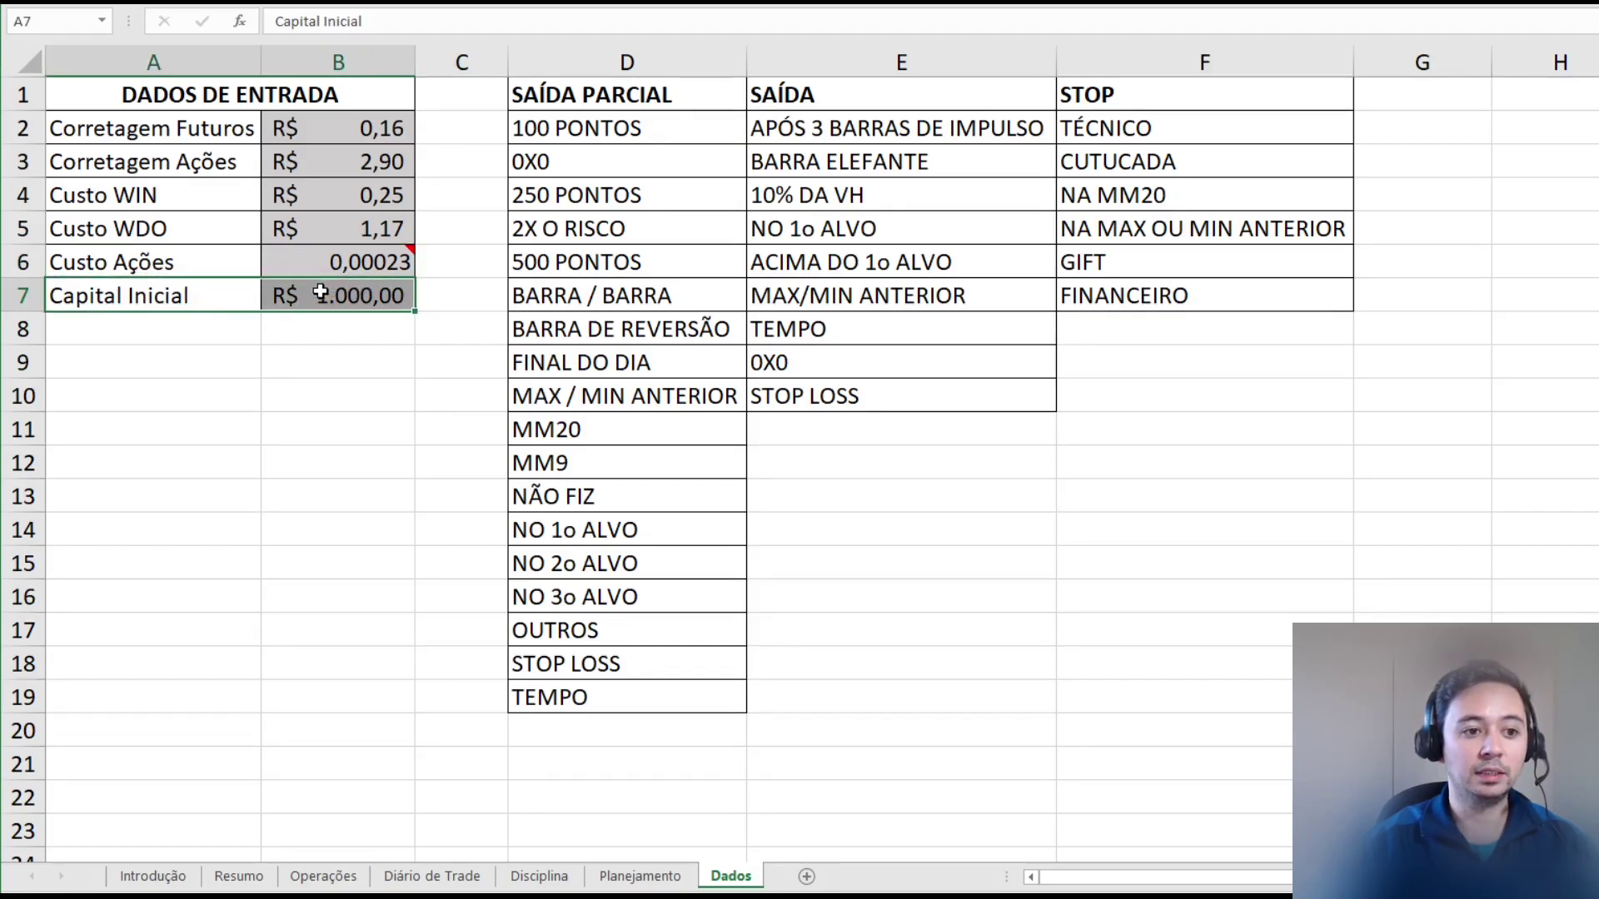
pyautogui.click(267, 400)
pyautogui.moveTo(174, 291); pyautogui.dragTo(333, 293)
pyautogui.click(343, 395)
pyautogui.click(346, 299)
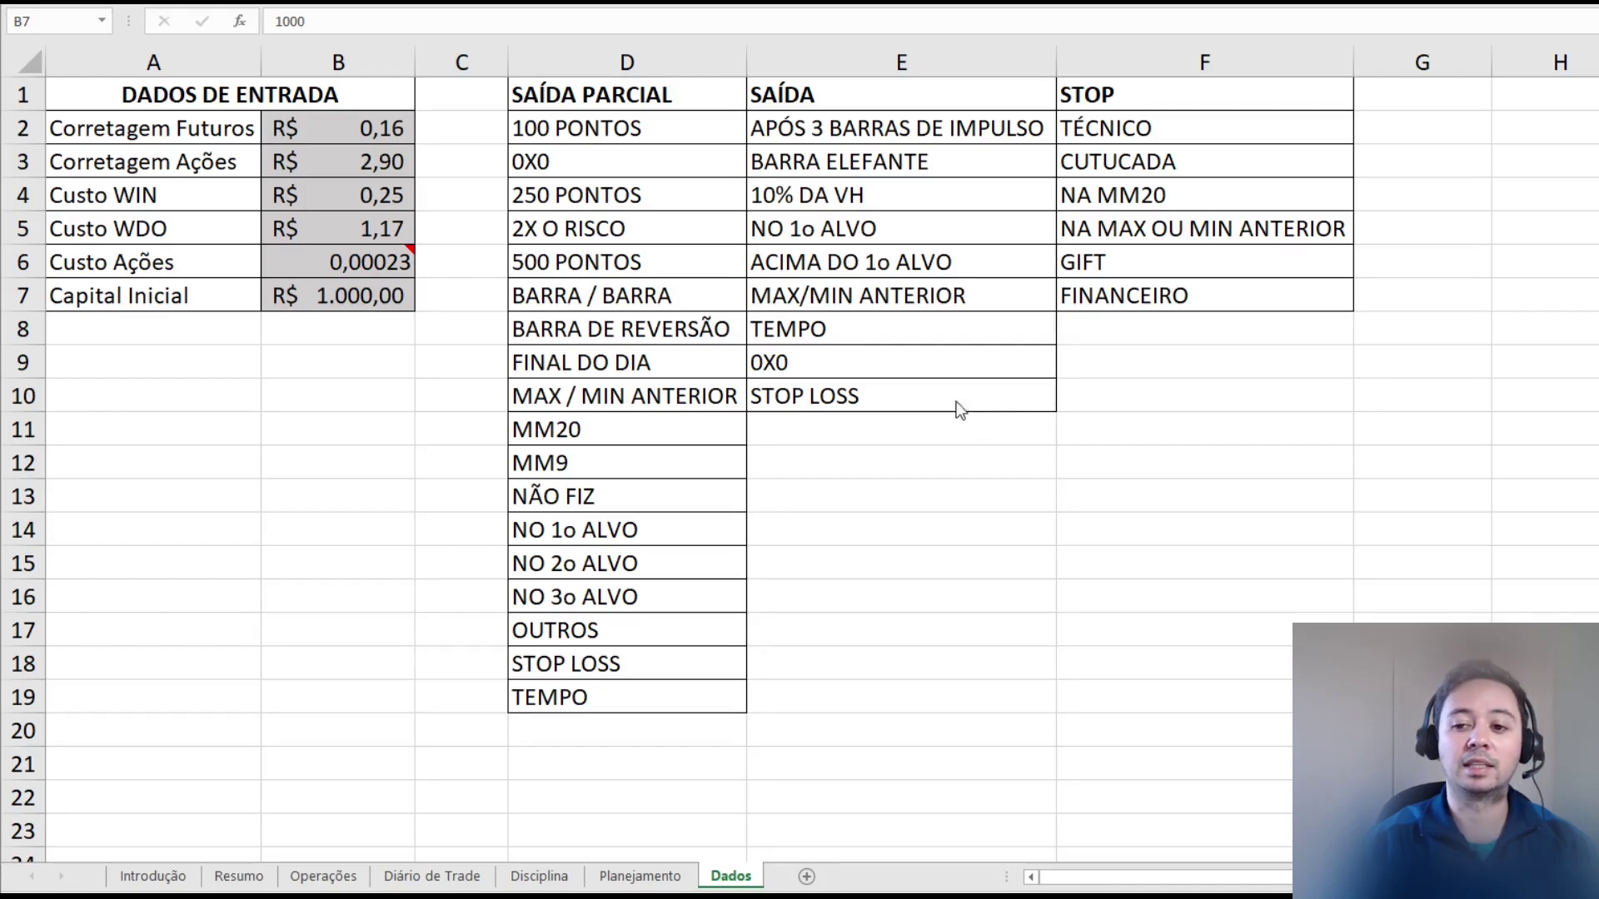
pyautogui.click(931, 485)
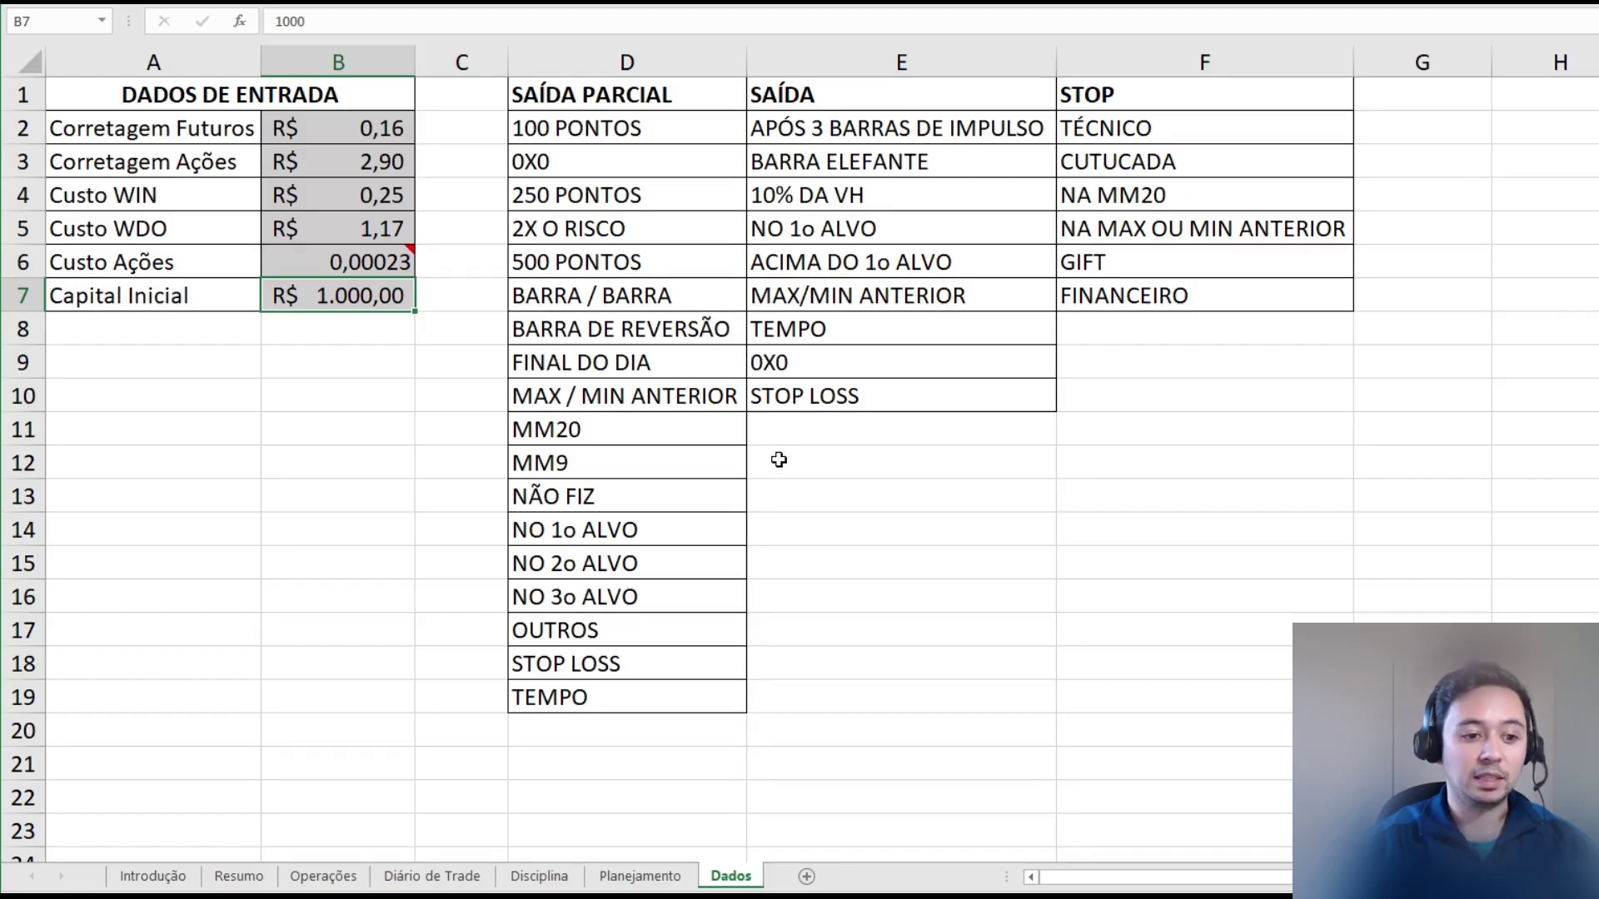
# - In row 2 of the Operações sheet, enter the date 15/06 and a profit of 500
pyautogui.click(327, 880)
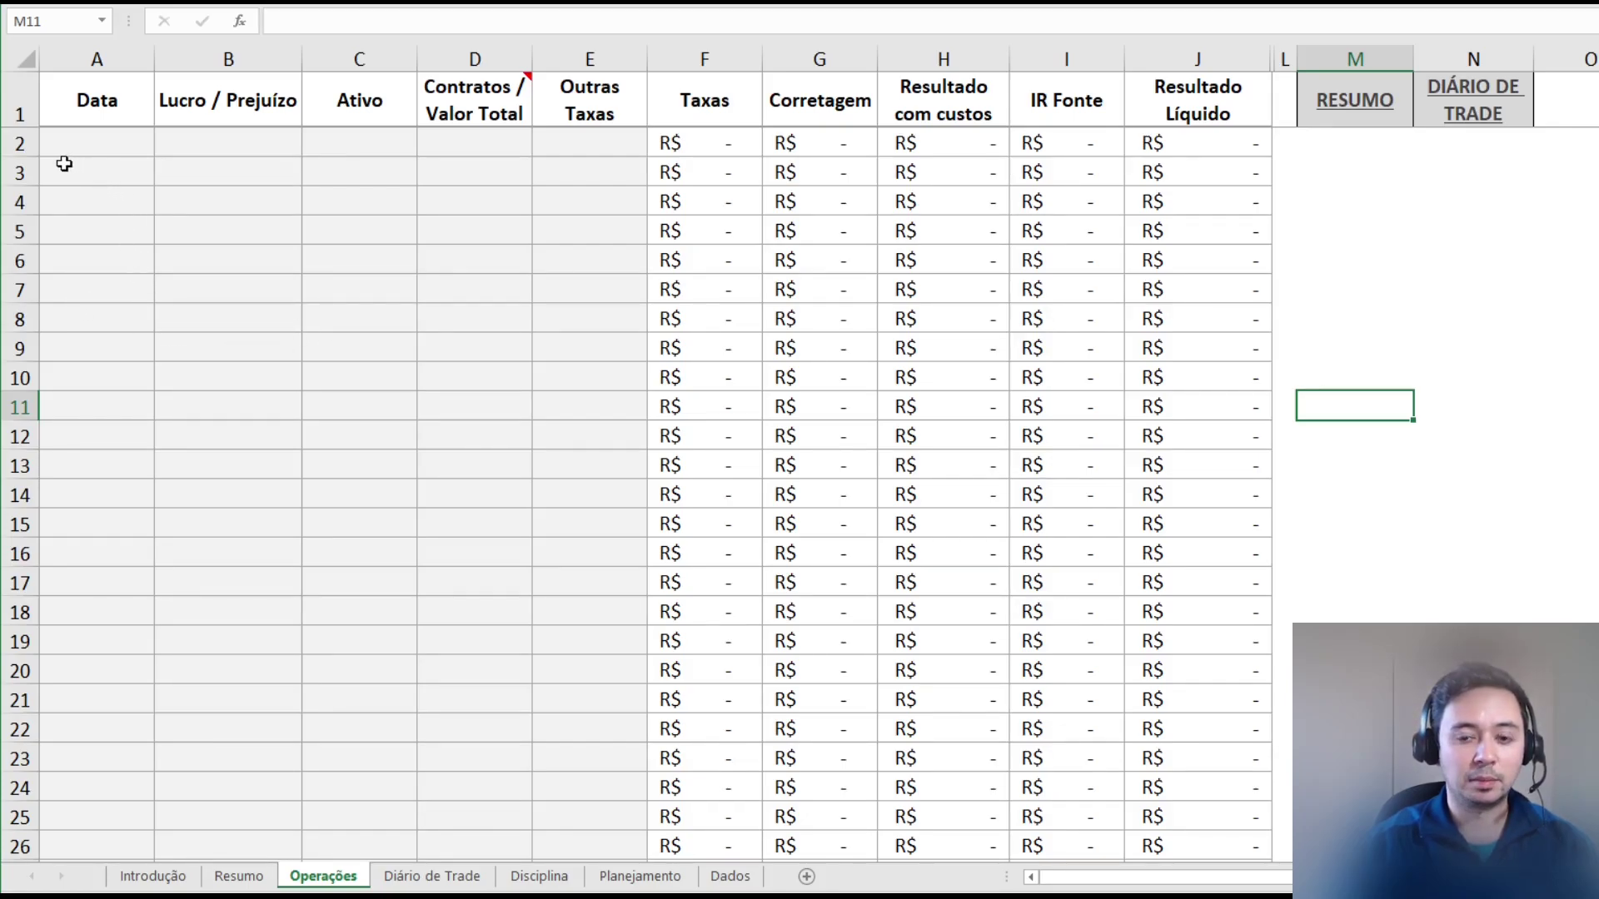
pyautogui.moveTo(79, 141); pyautogui.dragTo(75, 412)
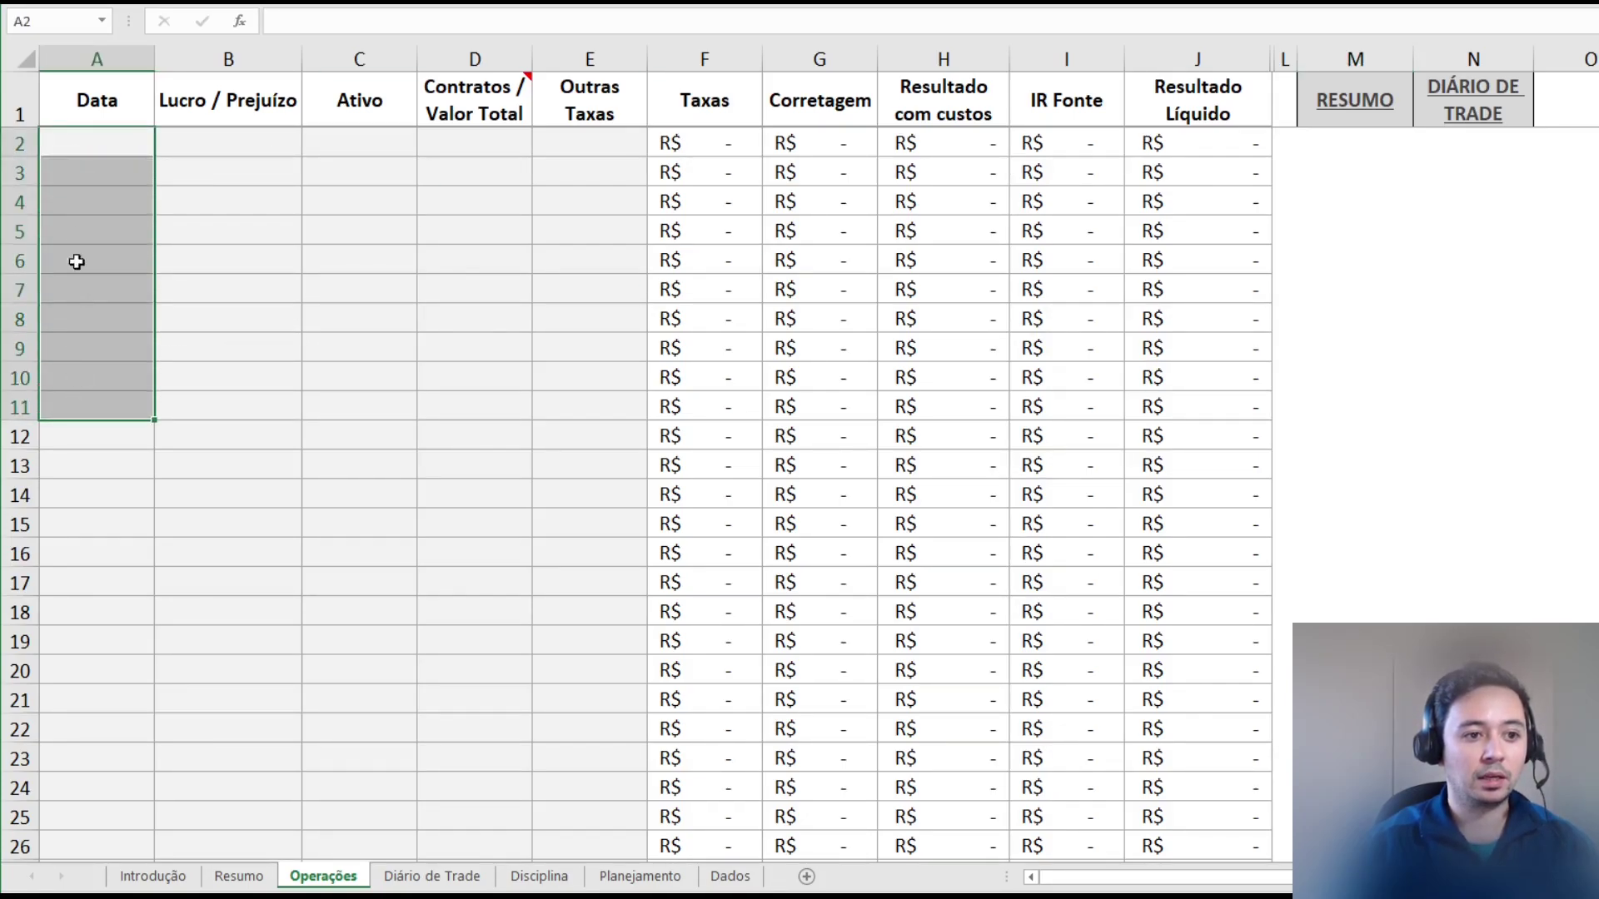
pyautogui.click(82, 141)
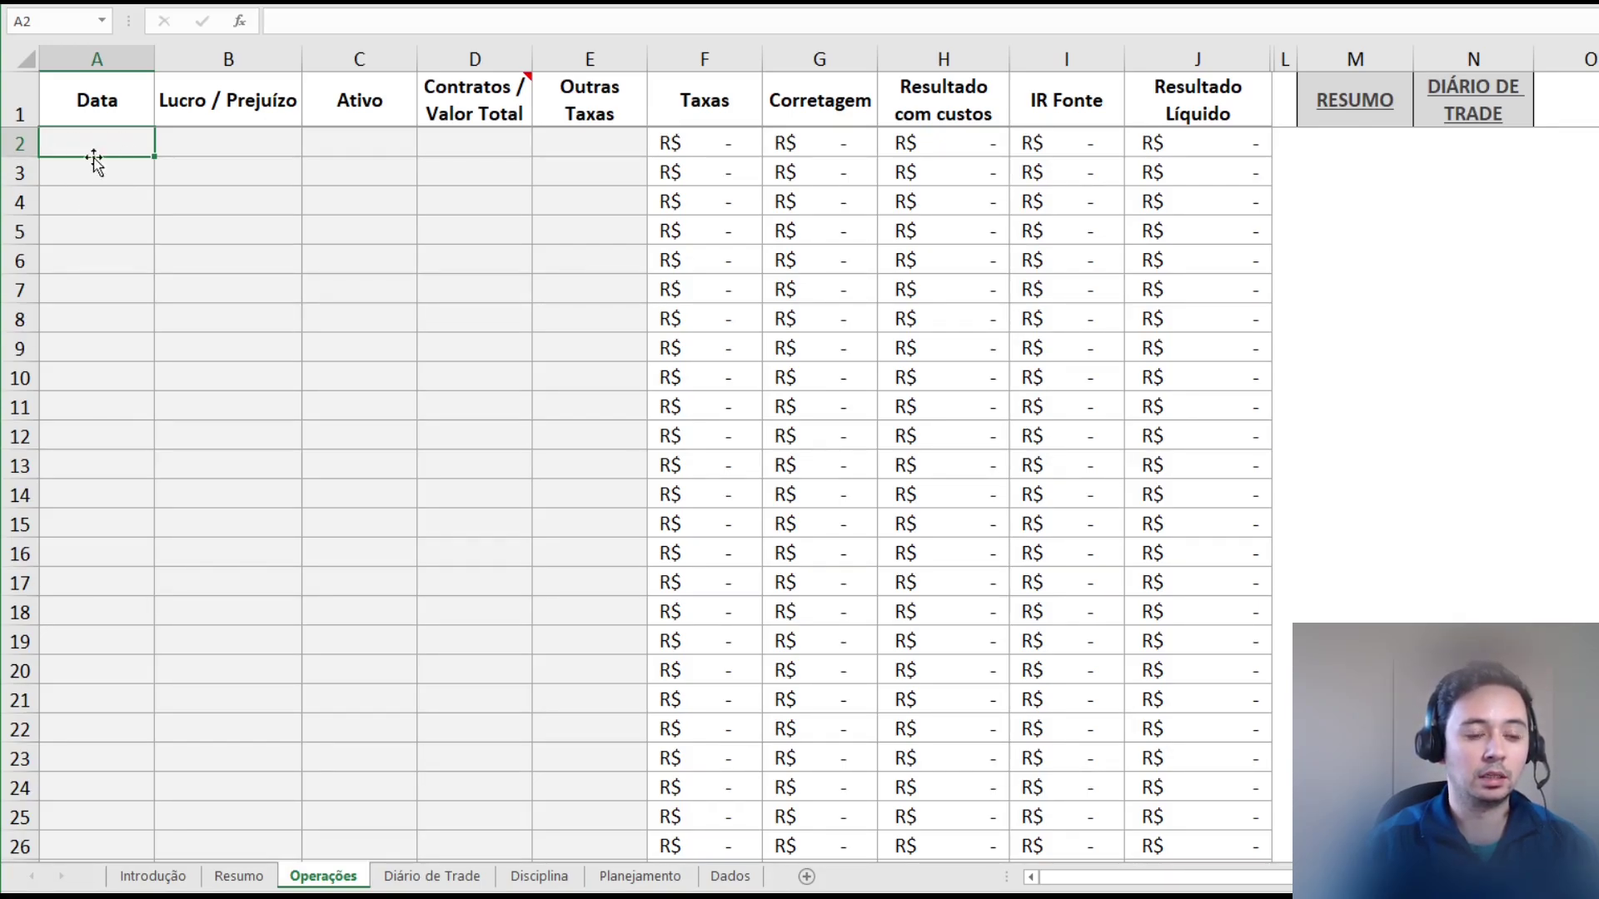
pyautogui.moveTo(430, 105)
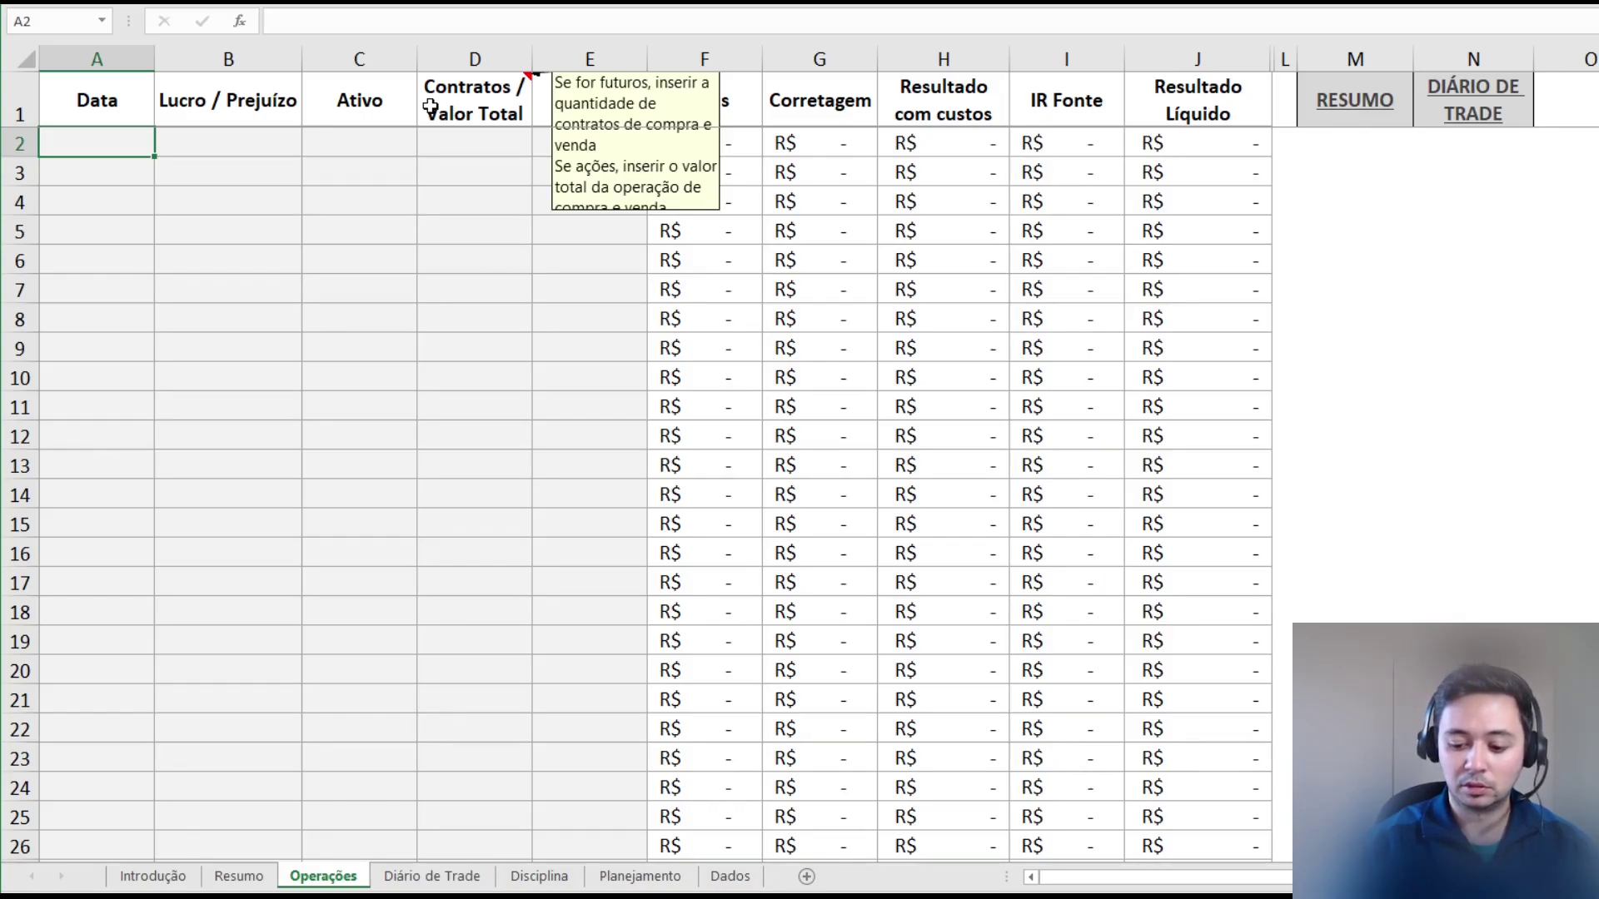
pyautogui.write('15/06')
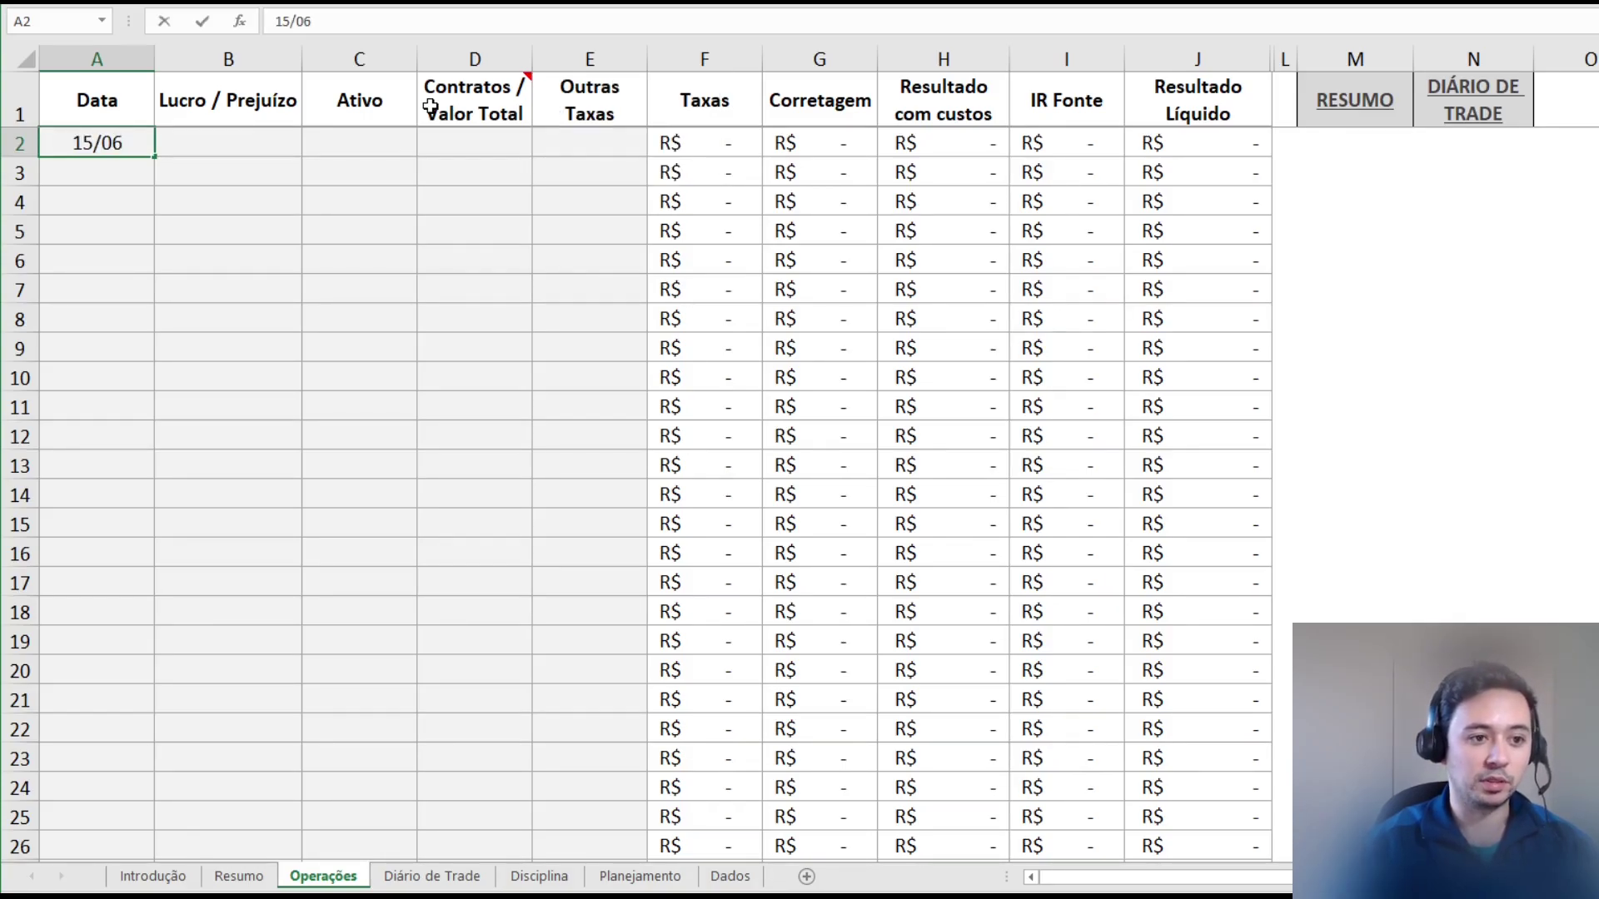
pyautogui.press('Tab')
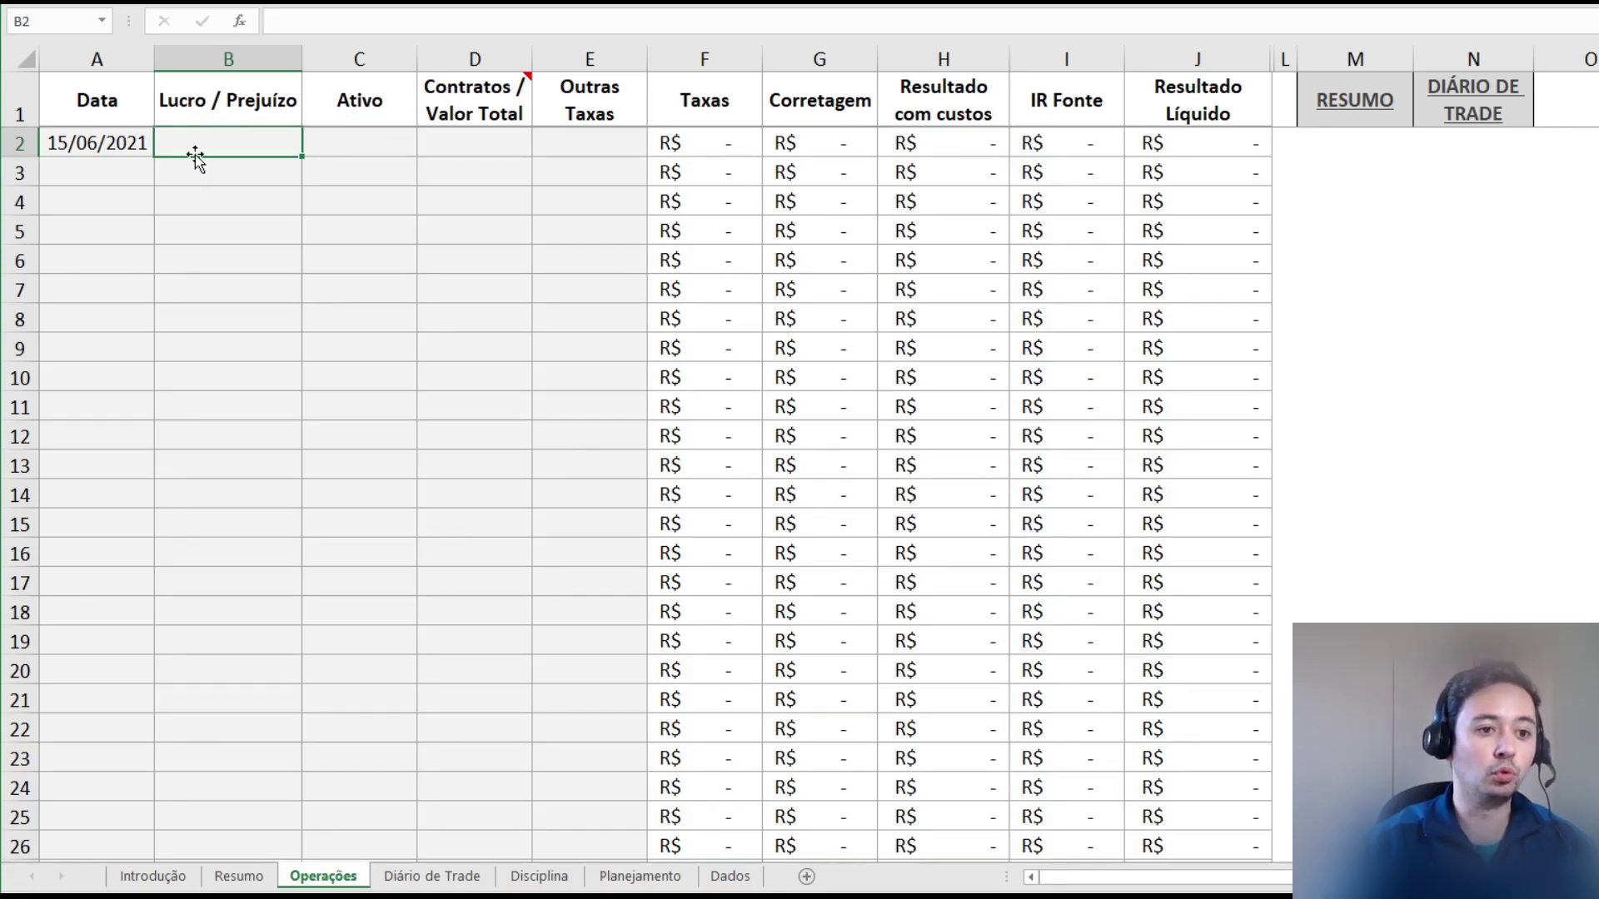
pyautogui.write('500')
pyautogui.press('Return')
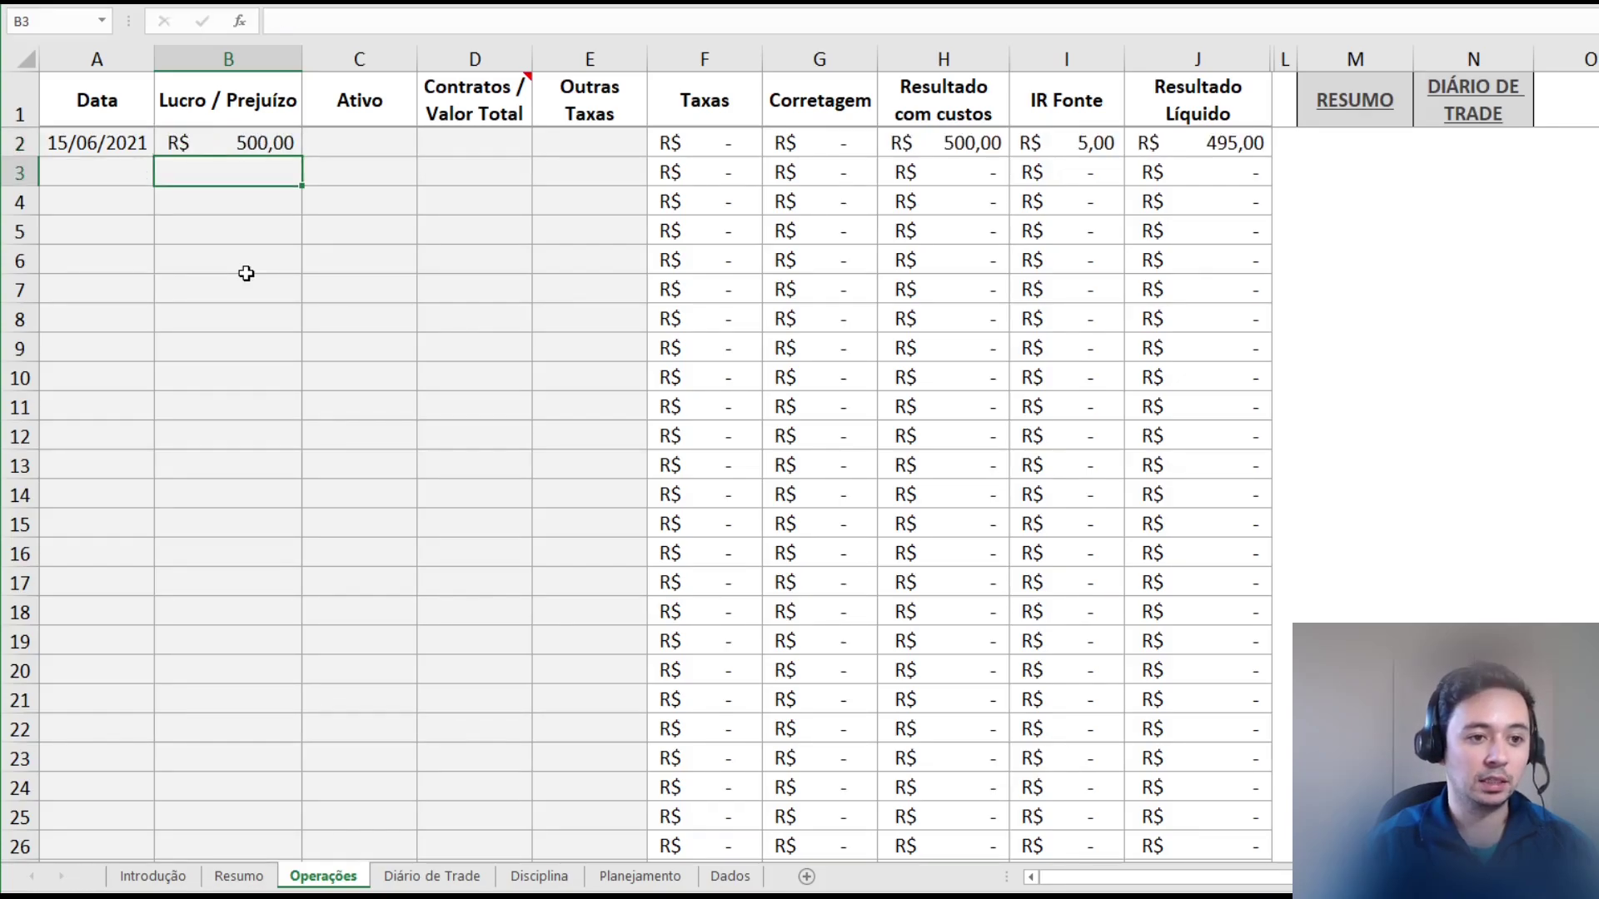
# - Try recording the row 2 operation as a loss of -500
pyautogui.press('Up')
pyautogui.write('-500')
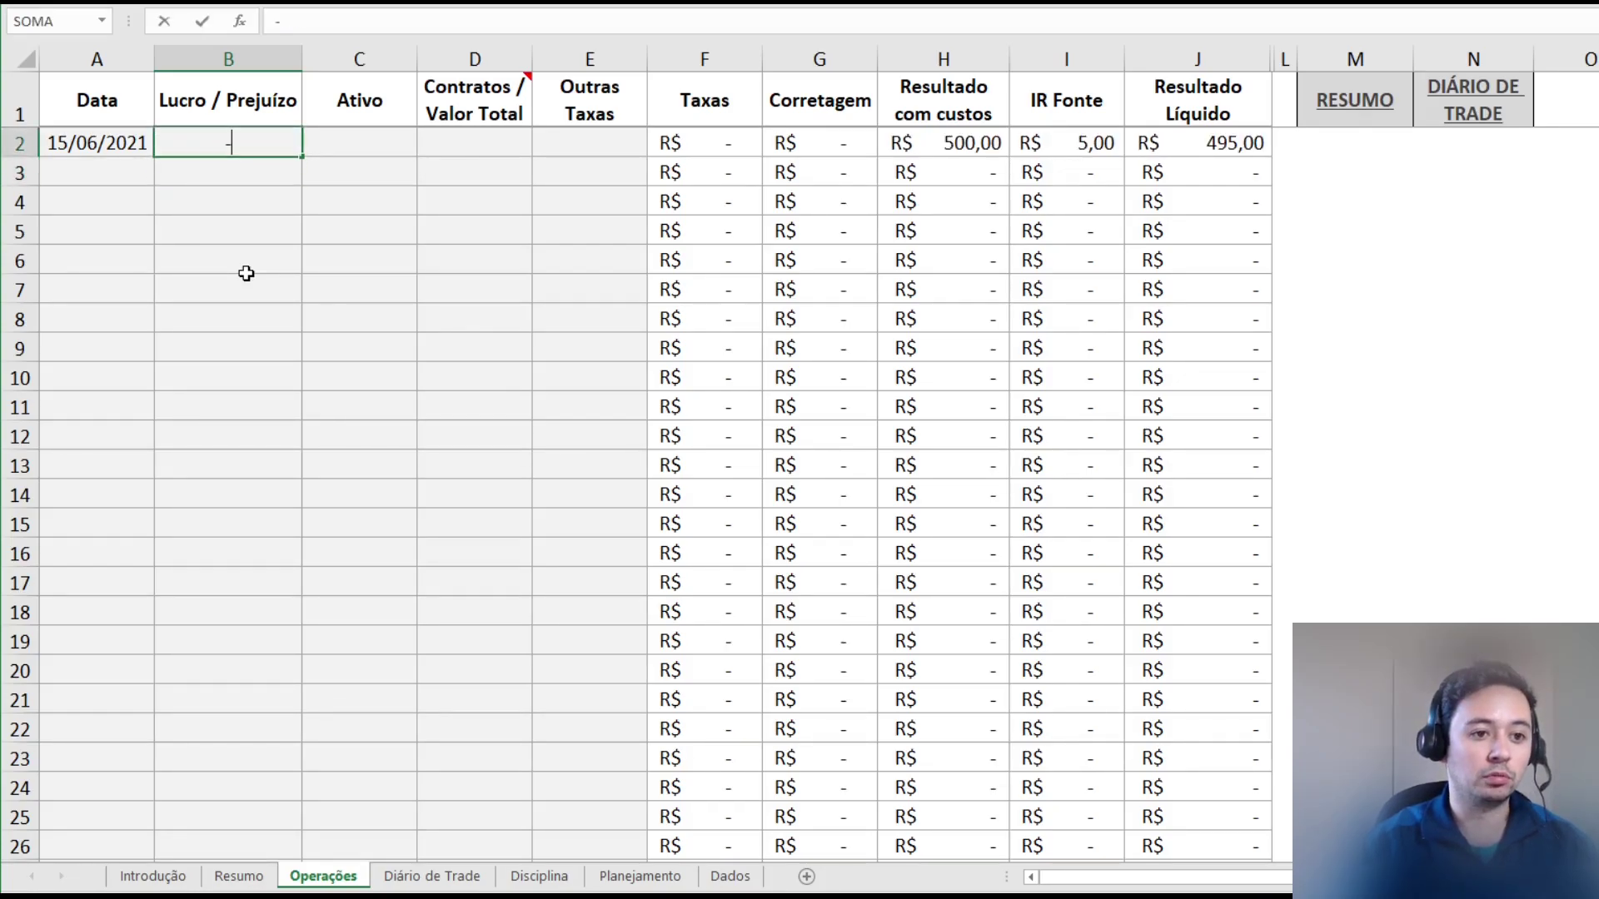
pyautogui.press('Return')
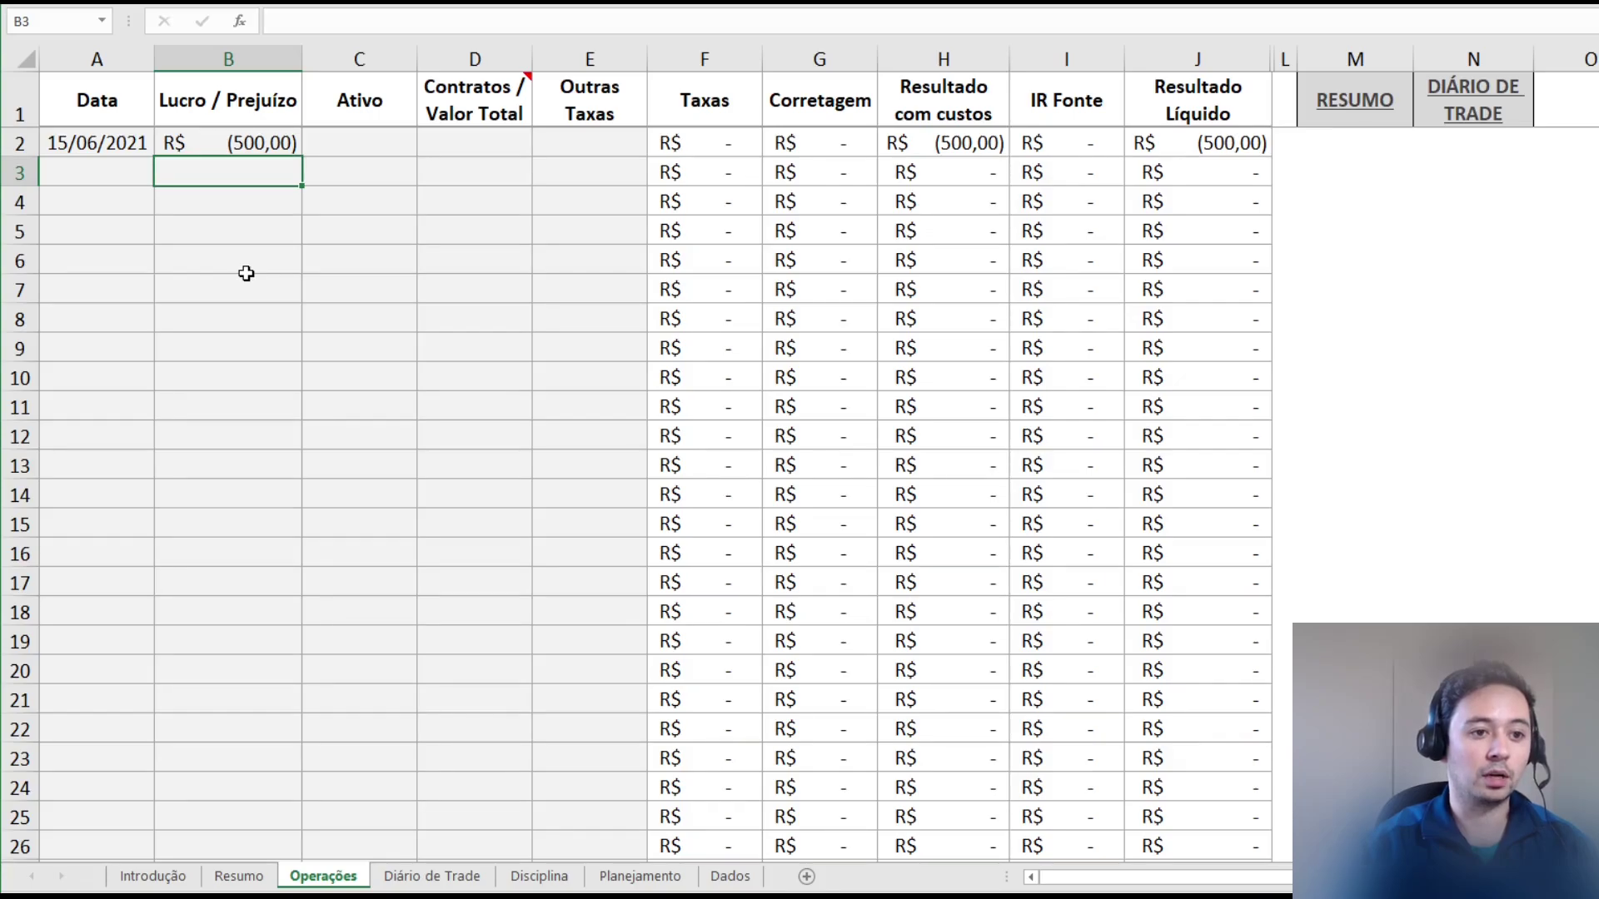
pyautogui.press('Up')
pyautogui.press('Down')
pyautogui.press('Up')
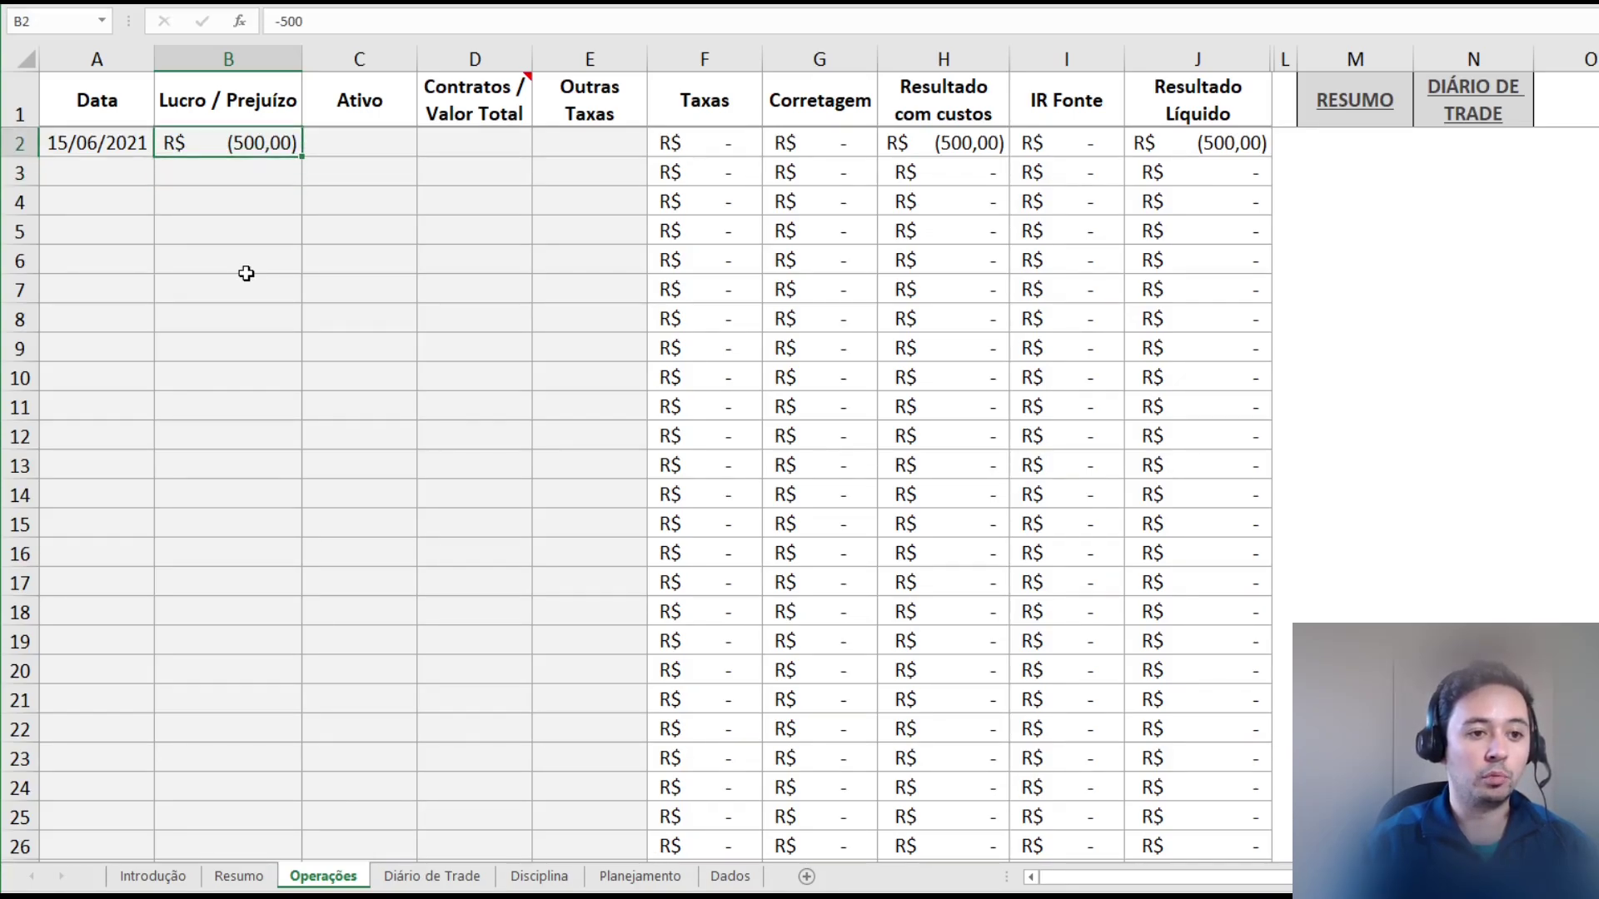
# - Set the Lucro / Prejuízo value of the row 2 operation to a profit of 500
pyautogui.write('500')
pyautogui.press('Return')
pyautogui.press('Up')
pyautogui.press('Down')
pyautogui.press('Up')
pyautogui.press('Down')
pyautogui.press('Up')
# - Choose WIN as the asset for the row 2 operation and enter 10 contracts
pyautogui.press('Right')
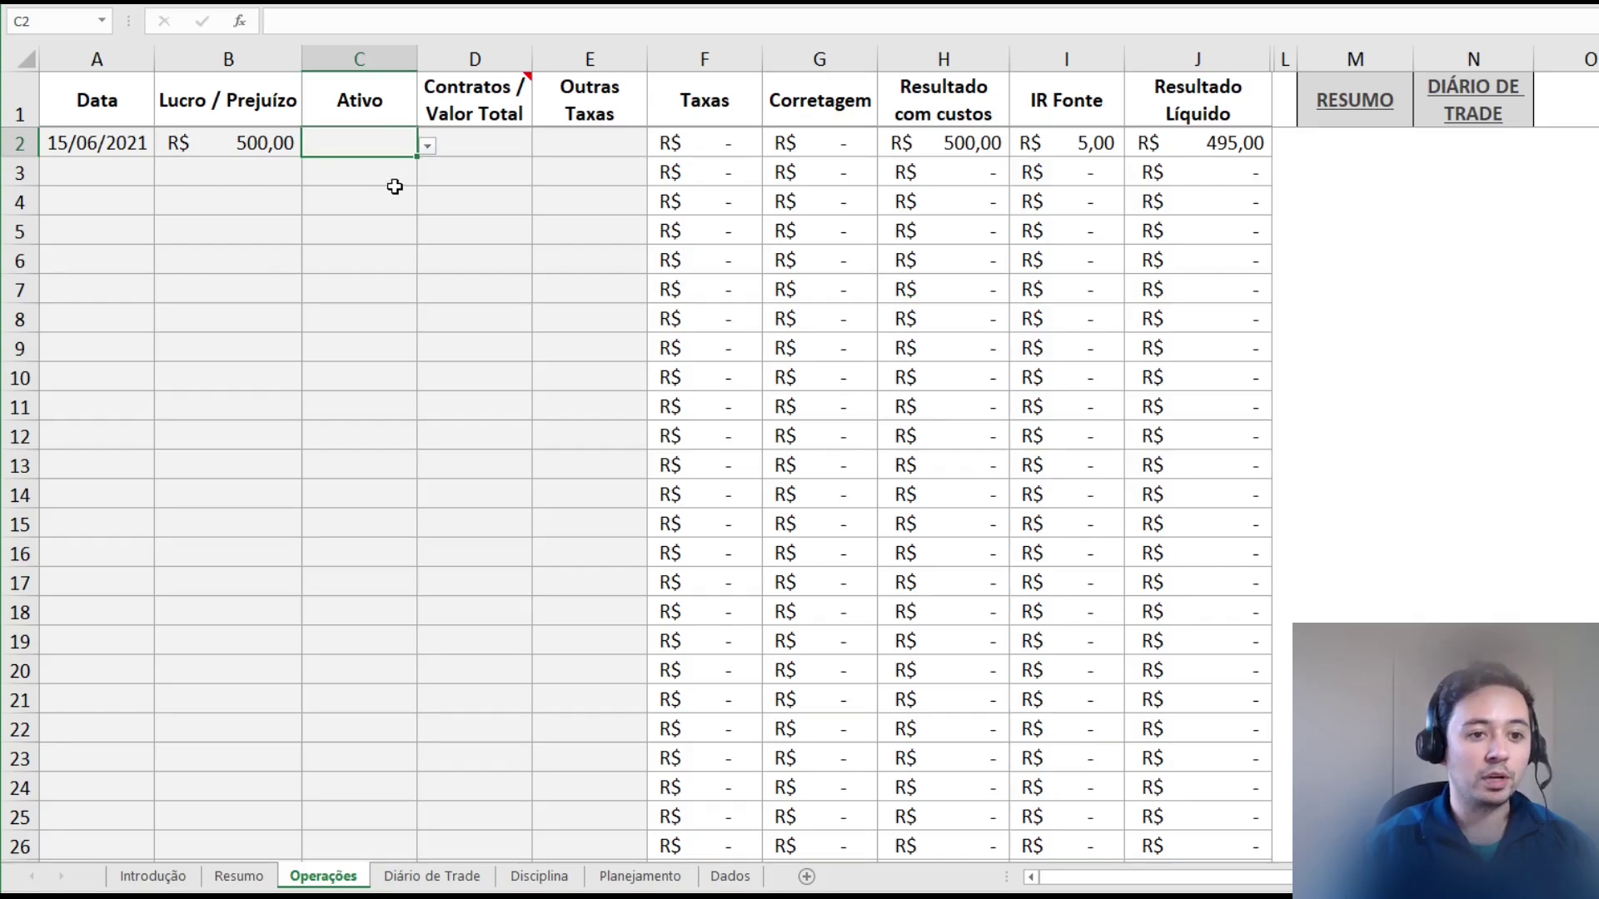
pyautogui.click(427, 147)
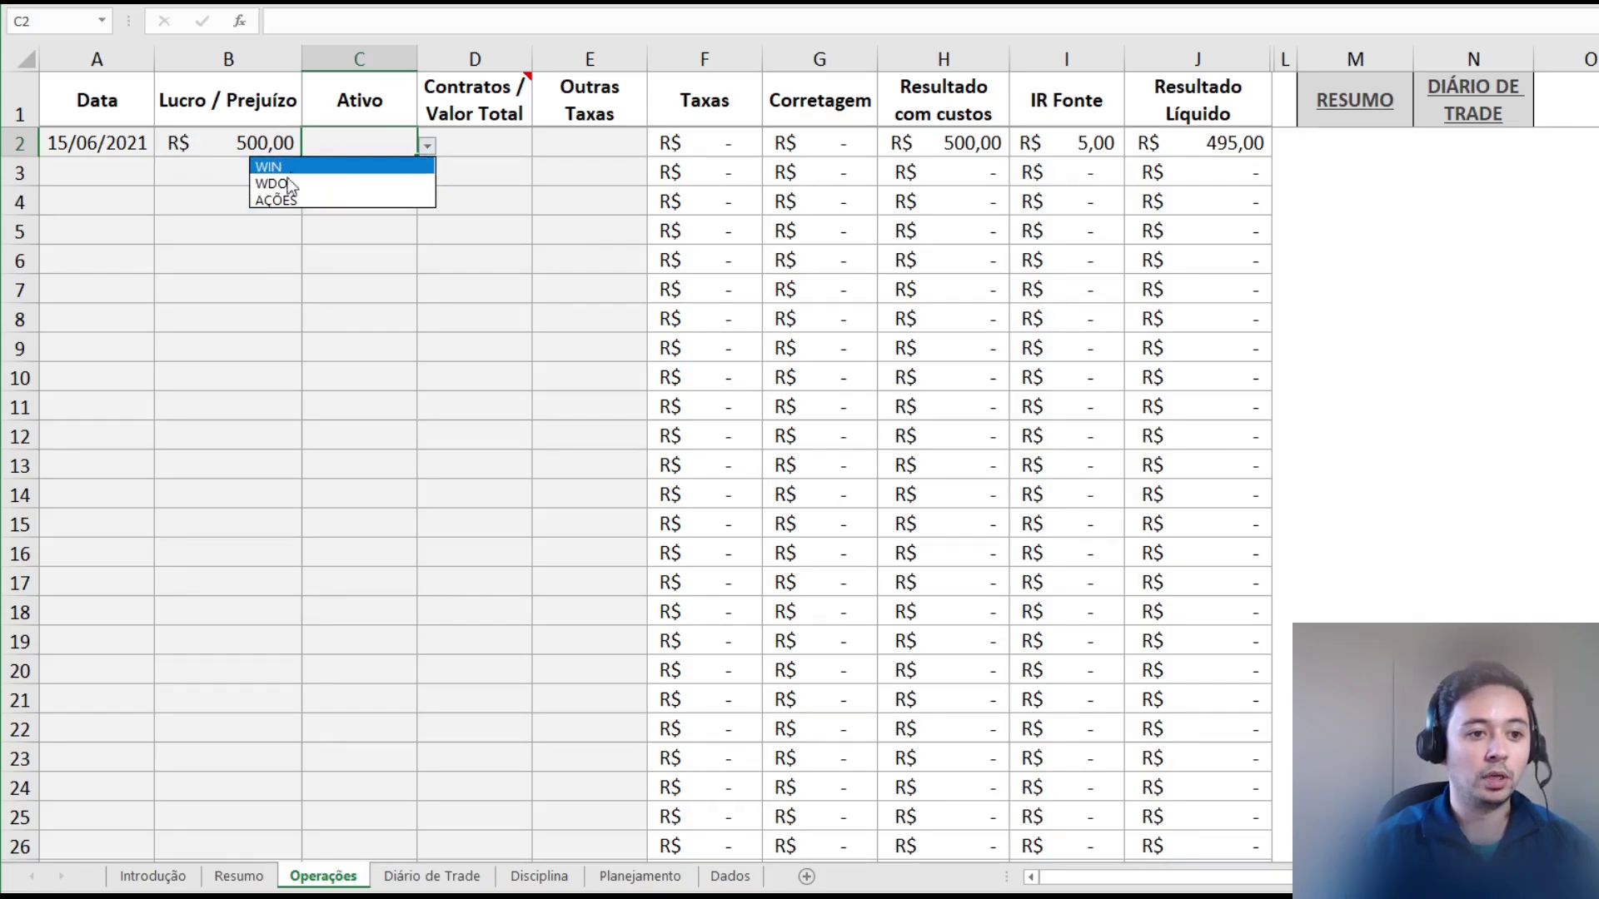
pyautogui.click(365, 165)
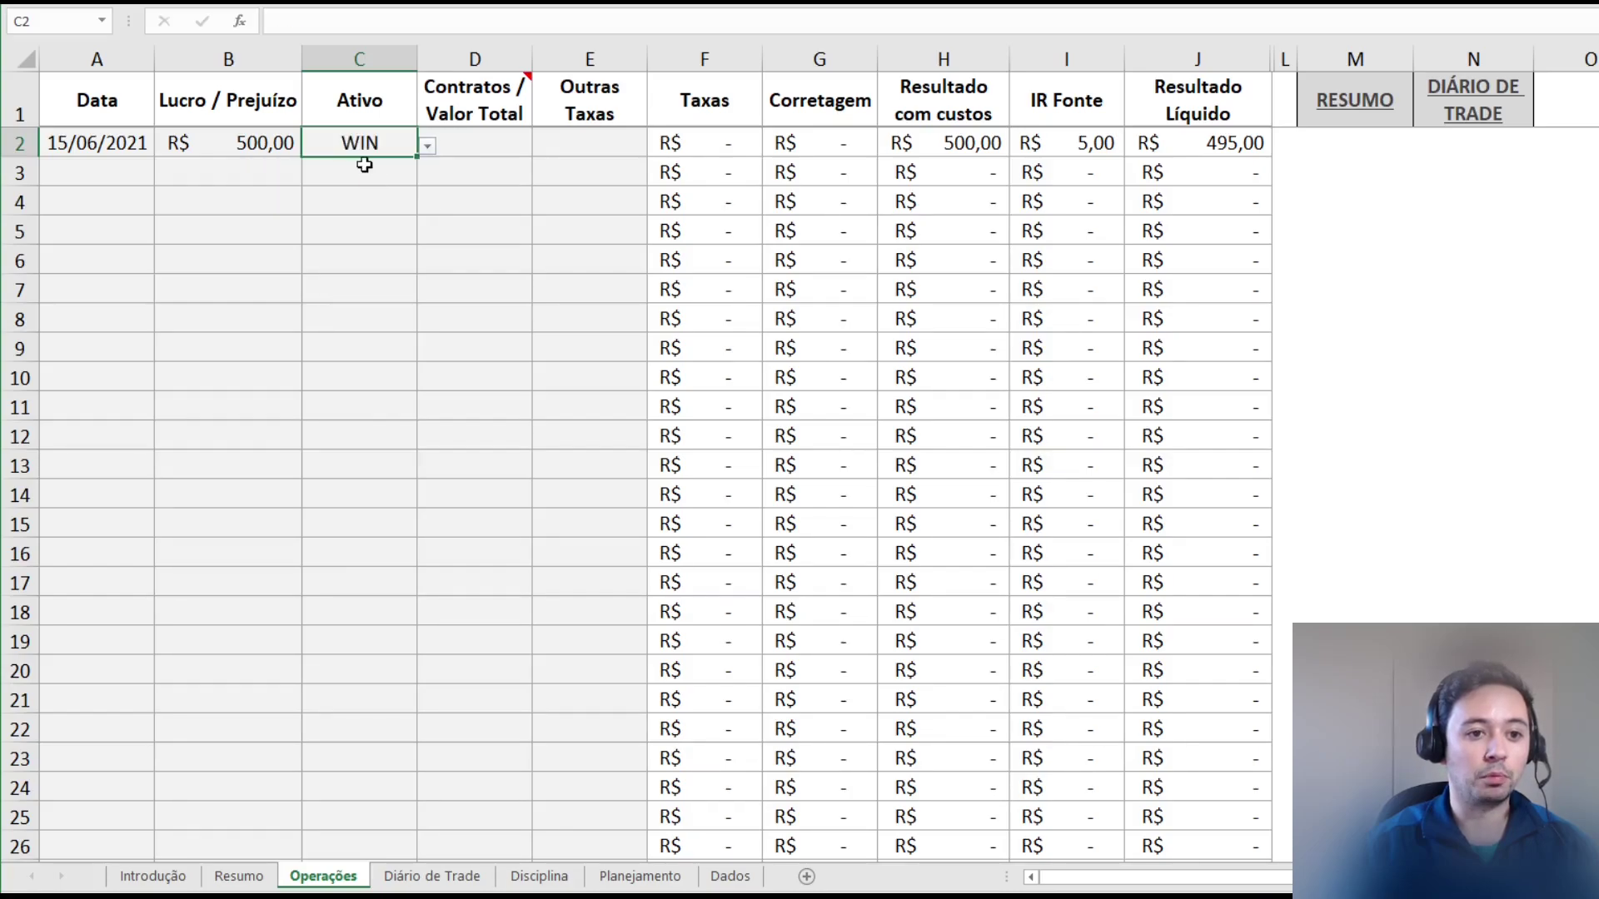
pyautogui.click(509, 141)
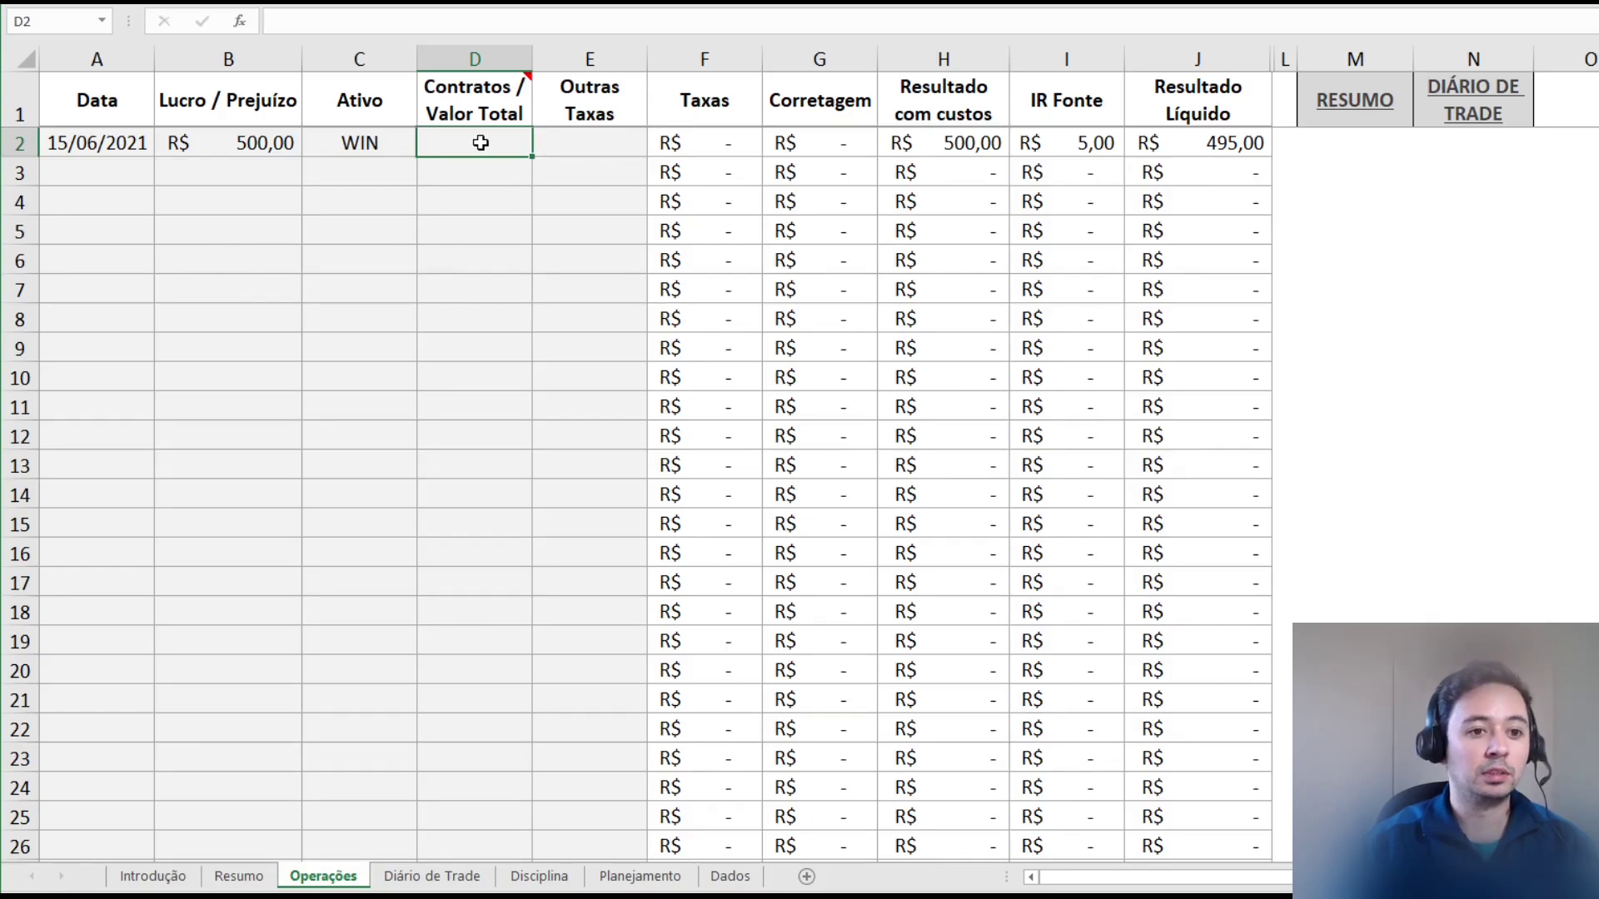
pyautogui.write('10')
pyautogui.press('Return')
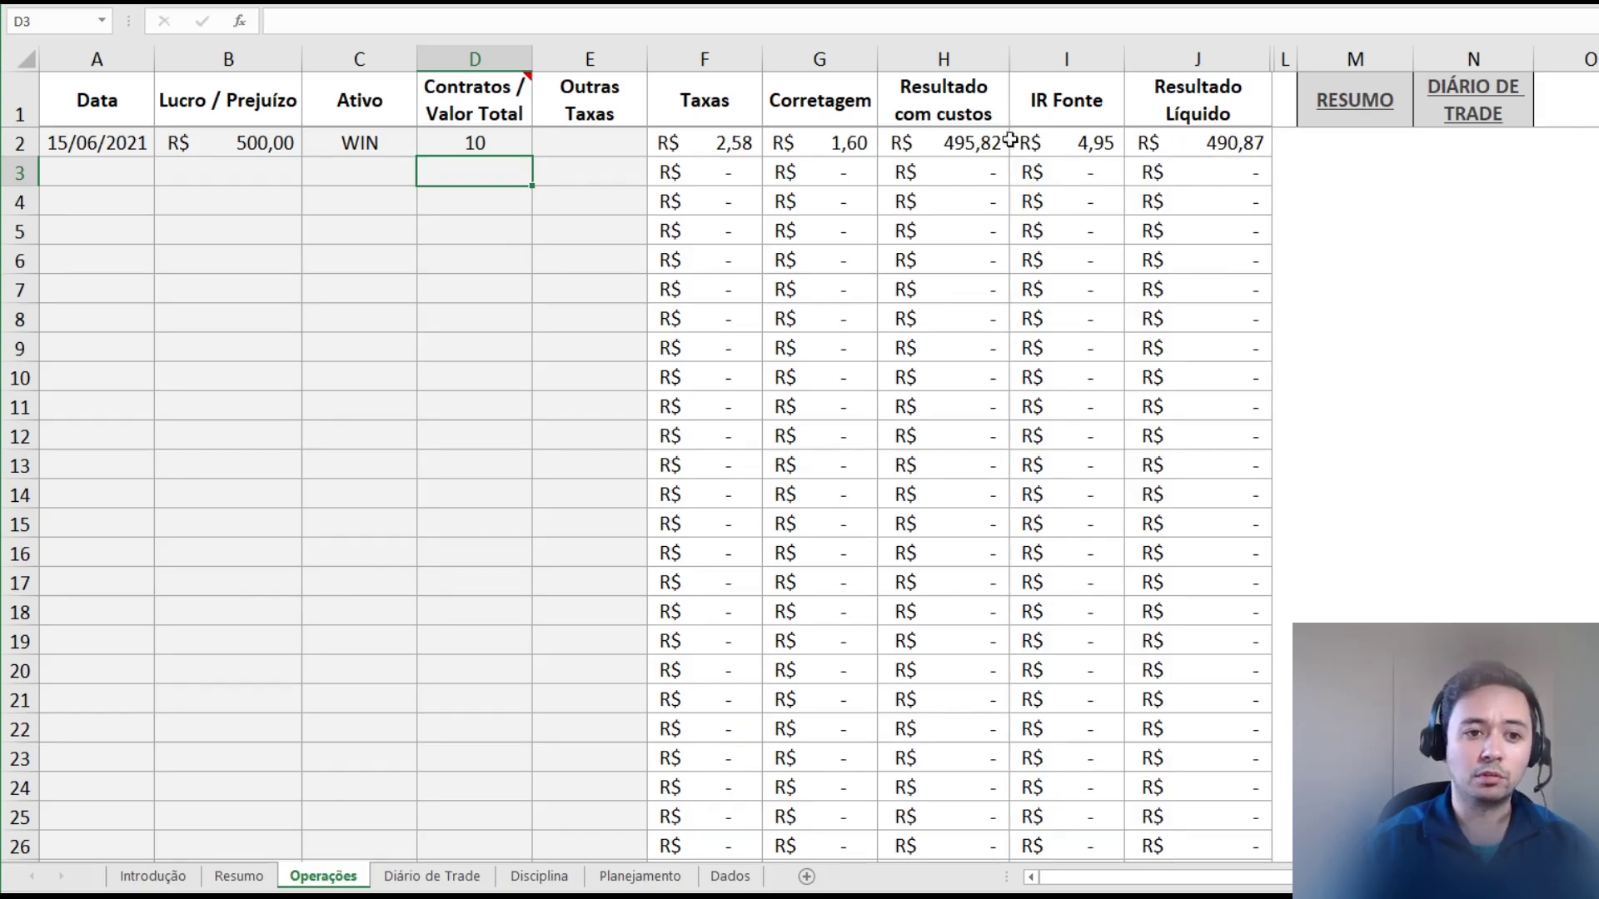
# - Try an Outras Taxas value of 1 for the row 2 operation, and clear it again
pyautogui.click(614, 144)
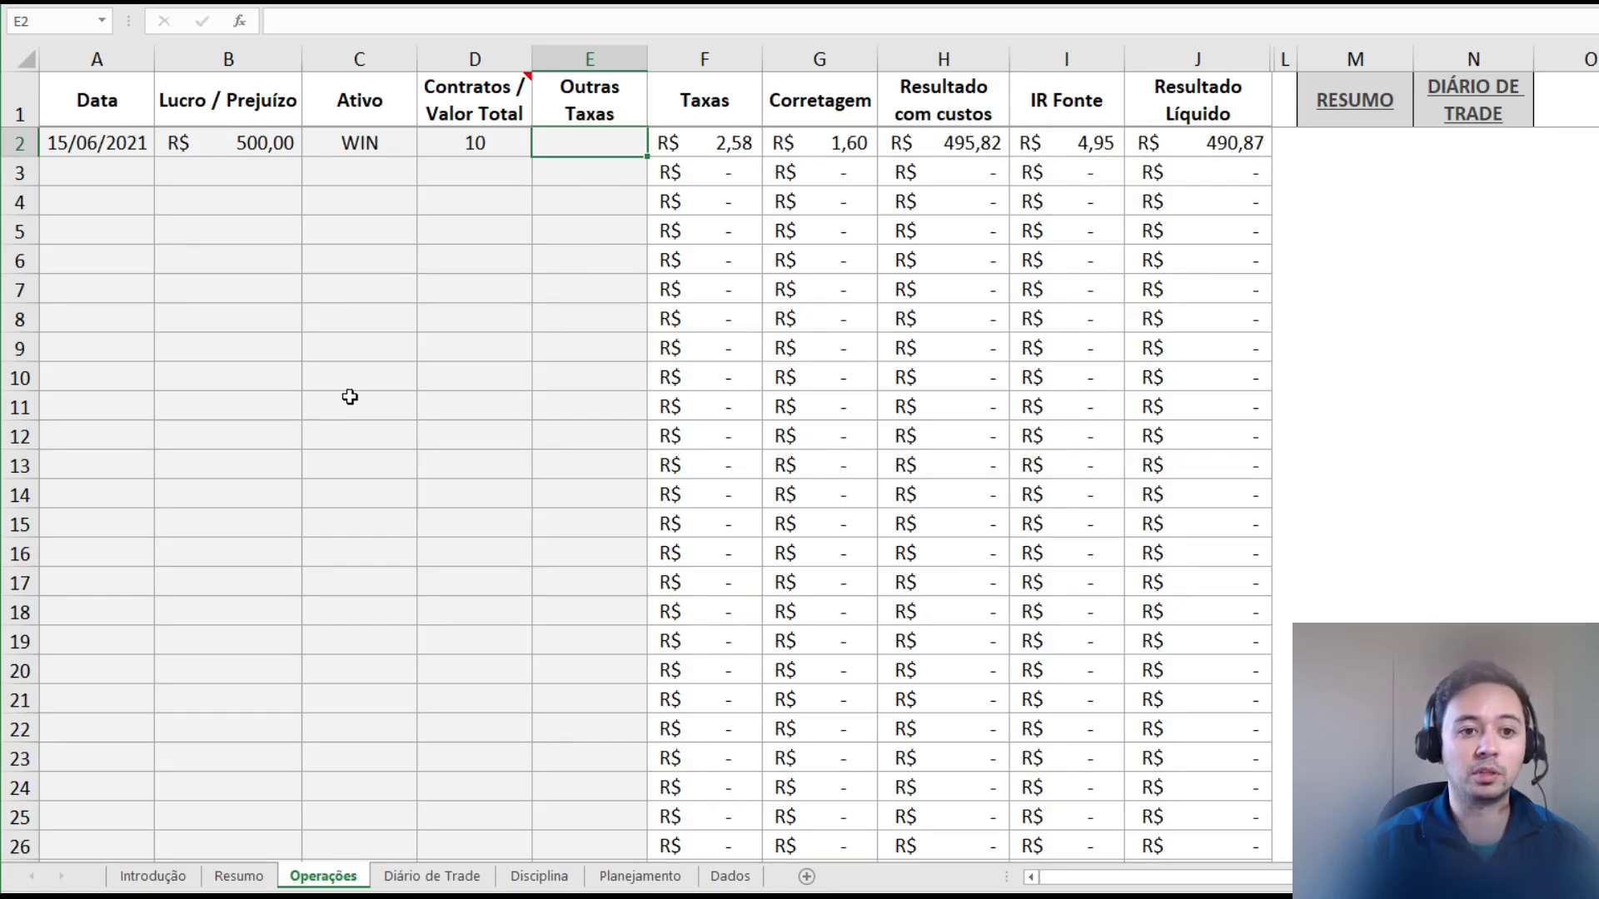
pyautogui.write('1')
pyautogui.press('Return')
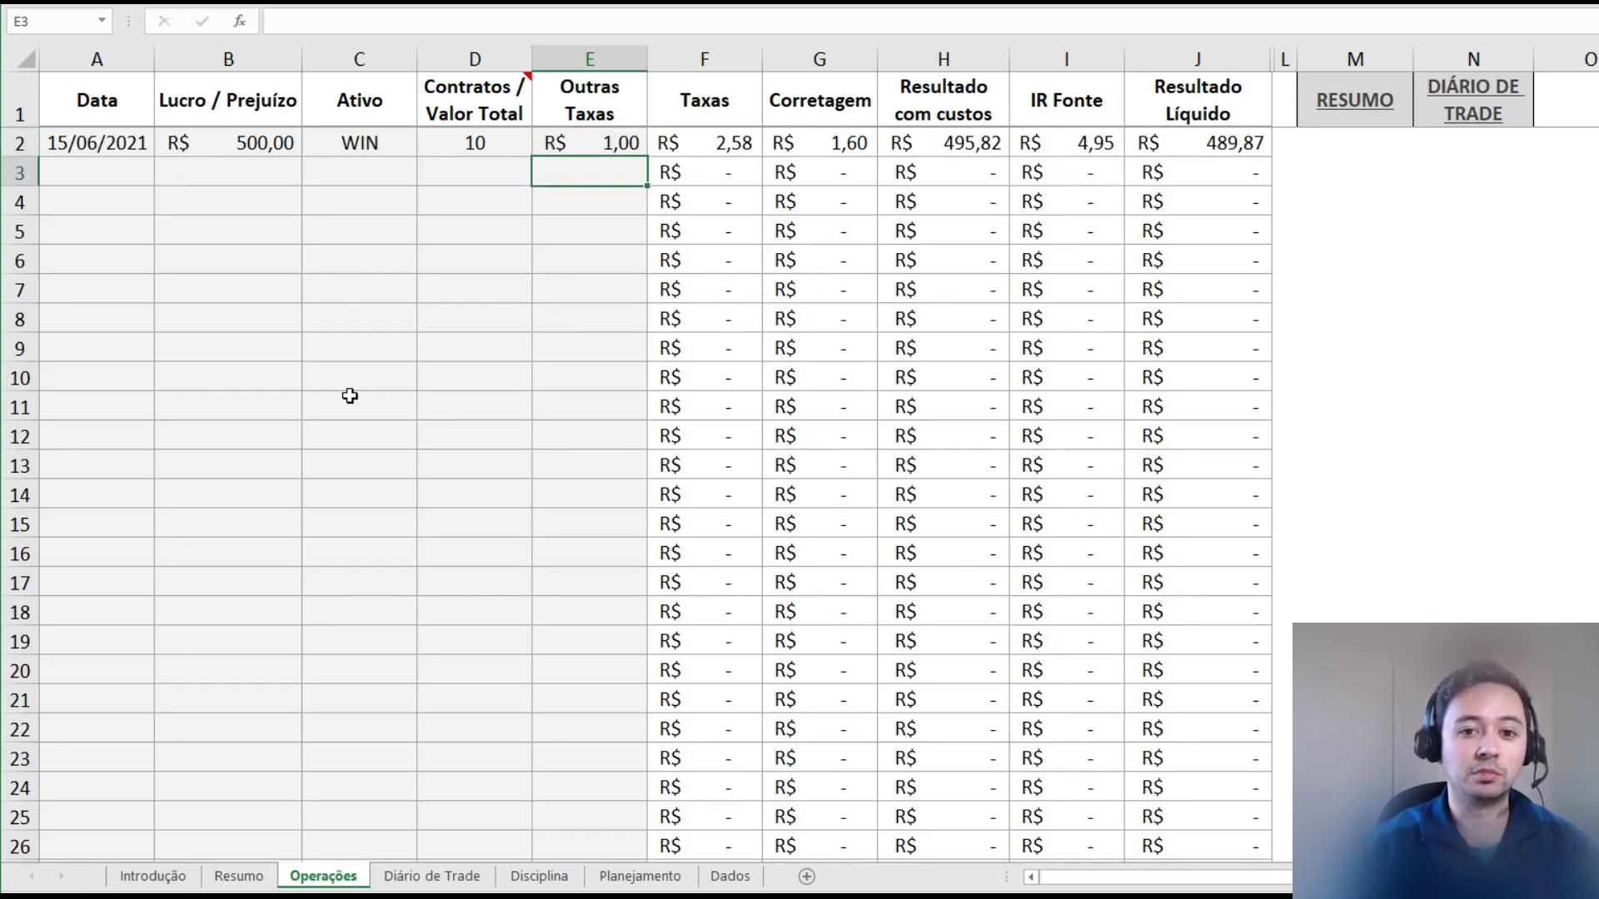
pyautogui.click(590, 143)
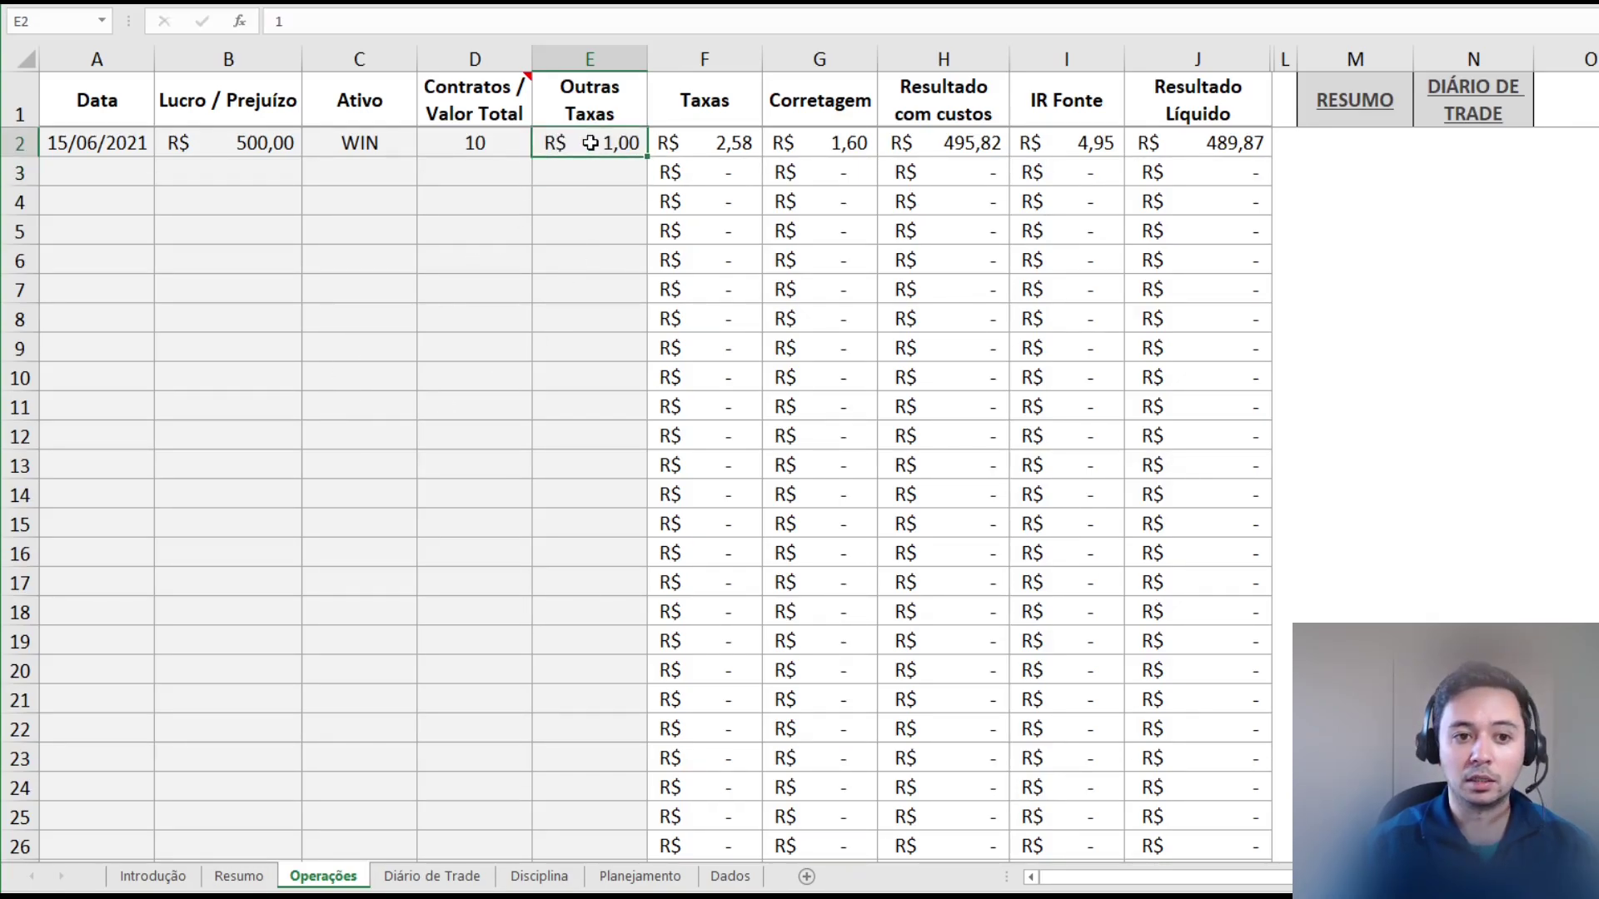
pyautogui.press('Delete')
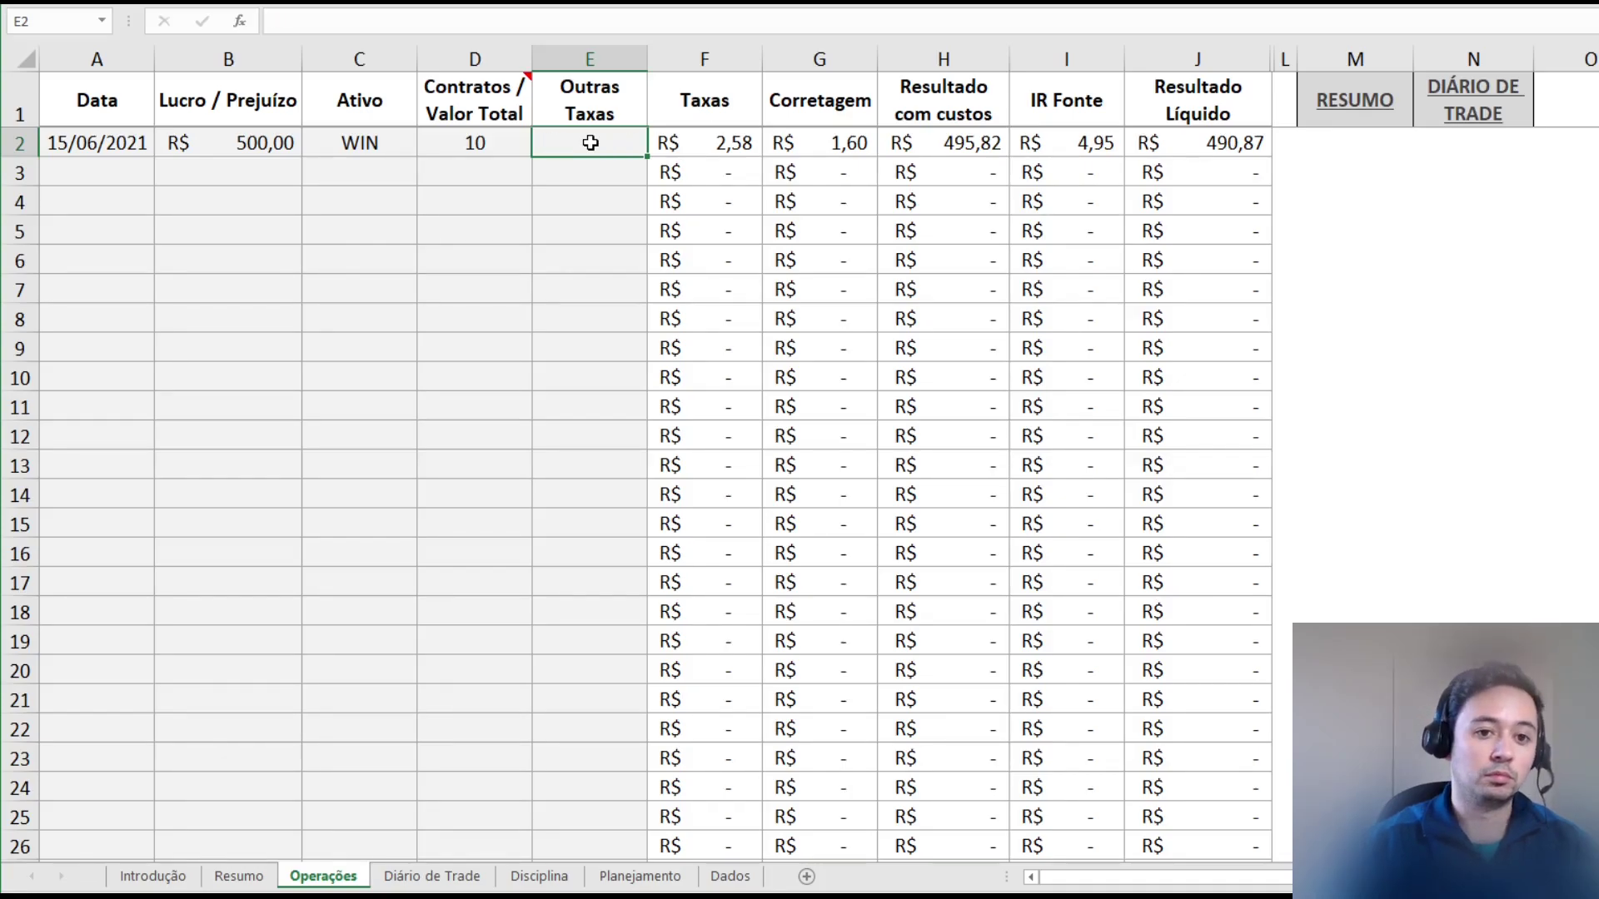
pyautogui.click(738, 886)
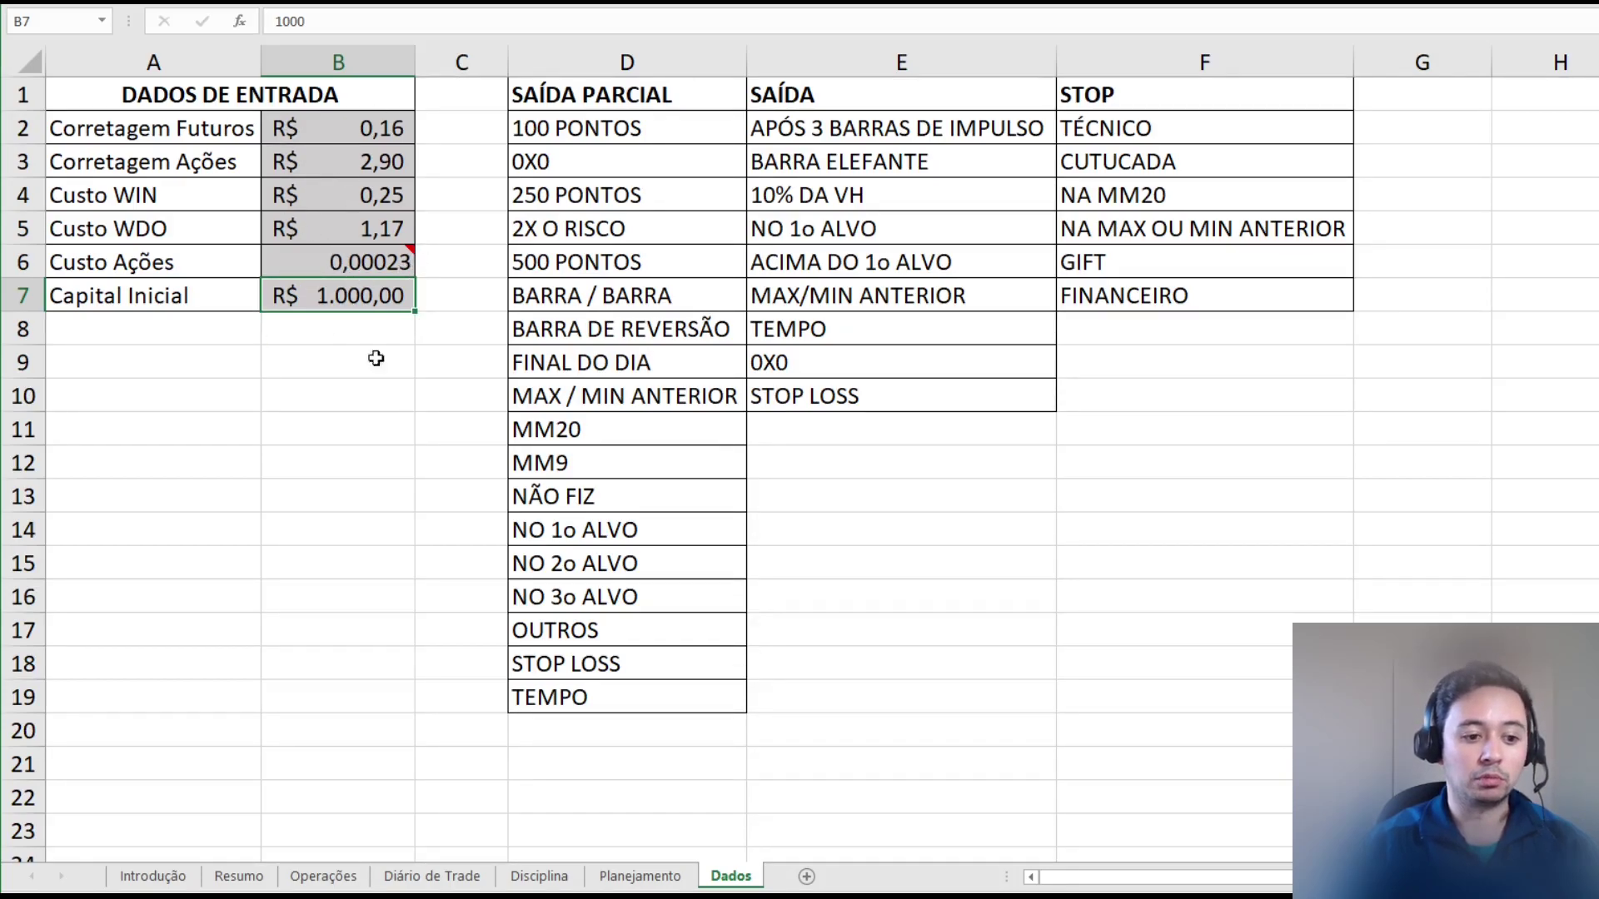
pyautogui.click(325, 879)
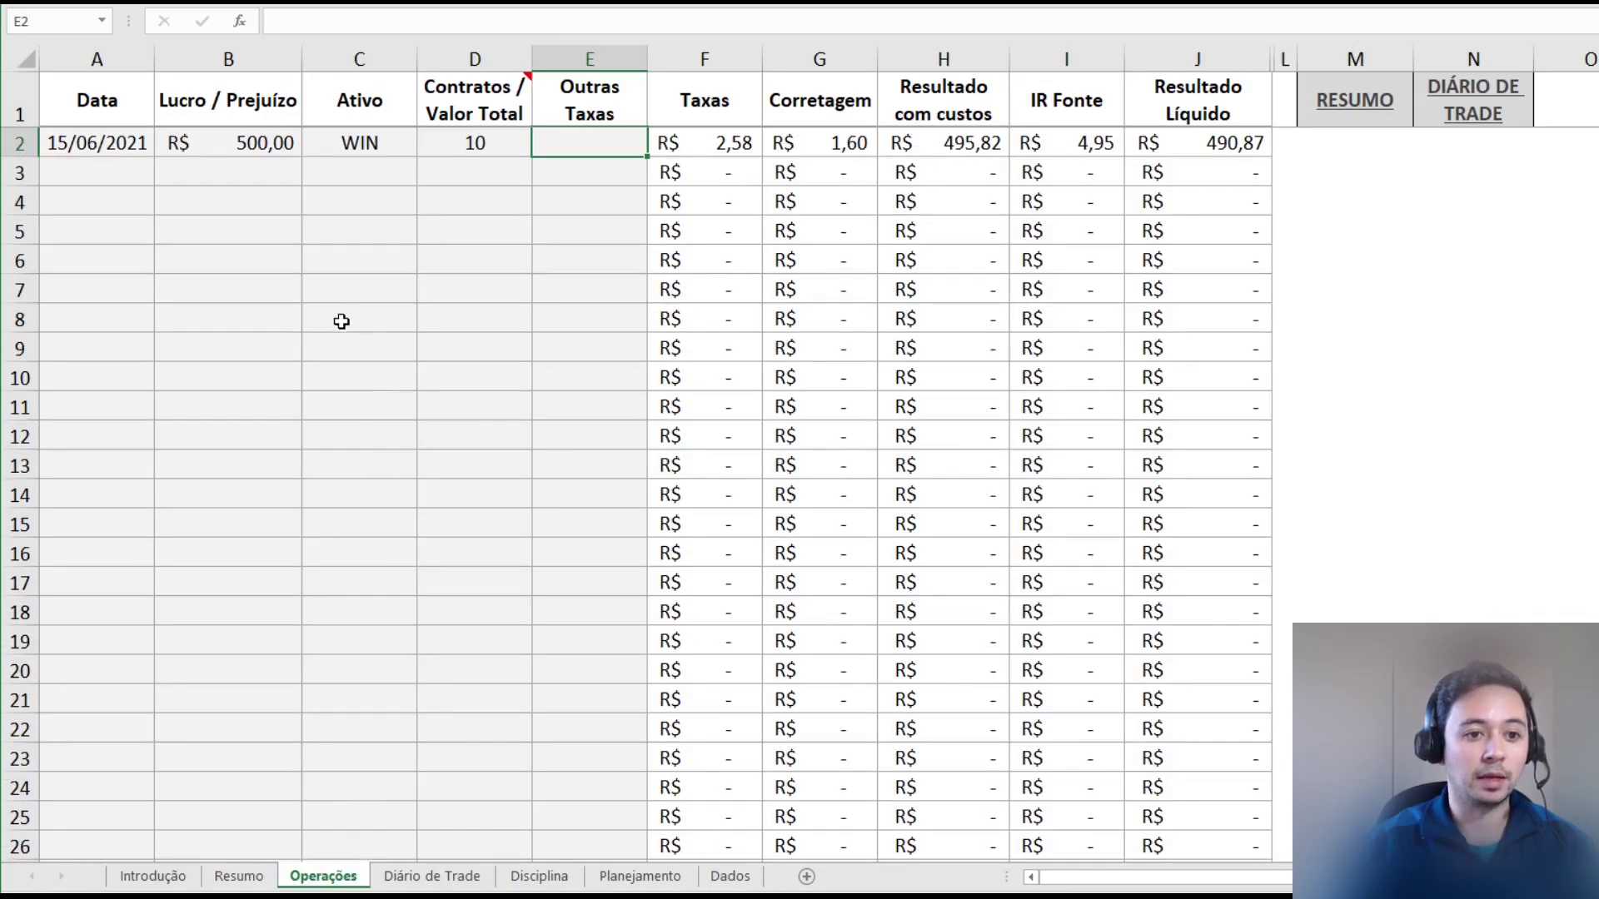
# - Add a second operation in row 3 with the date 15/06 and a loss of -200
pyautogui.click(113, 175)
pyautogui.write('15/06')
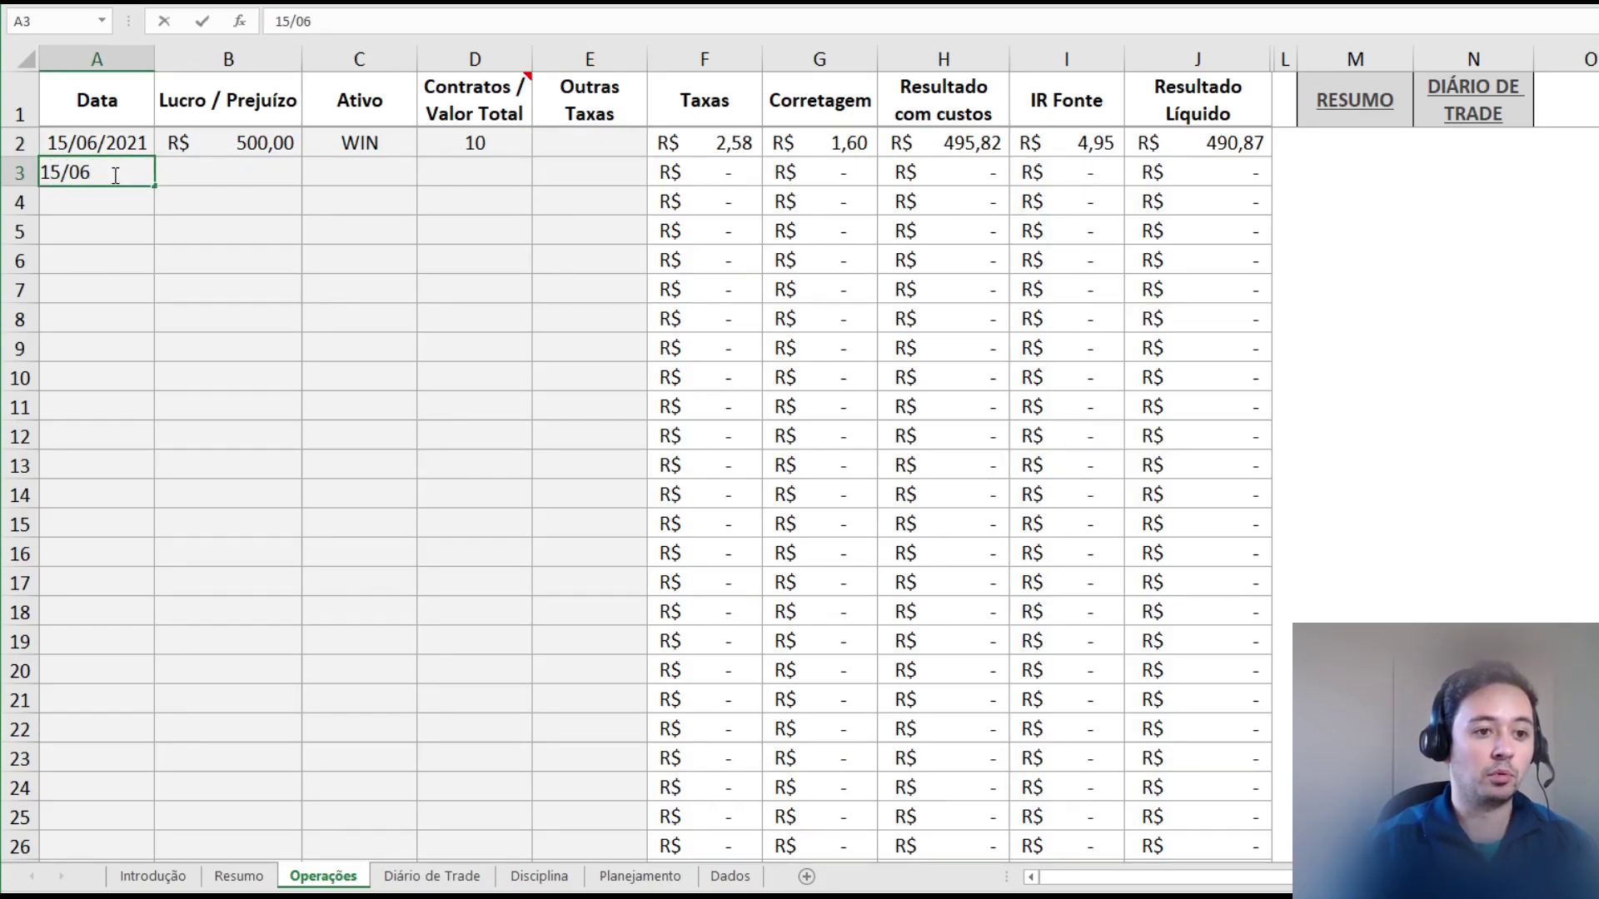
pyautogui.click(229, 173)
pyautogui.write('-200')
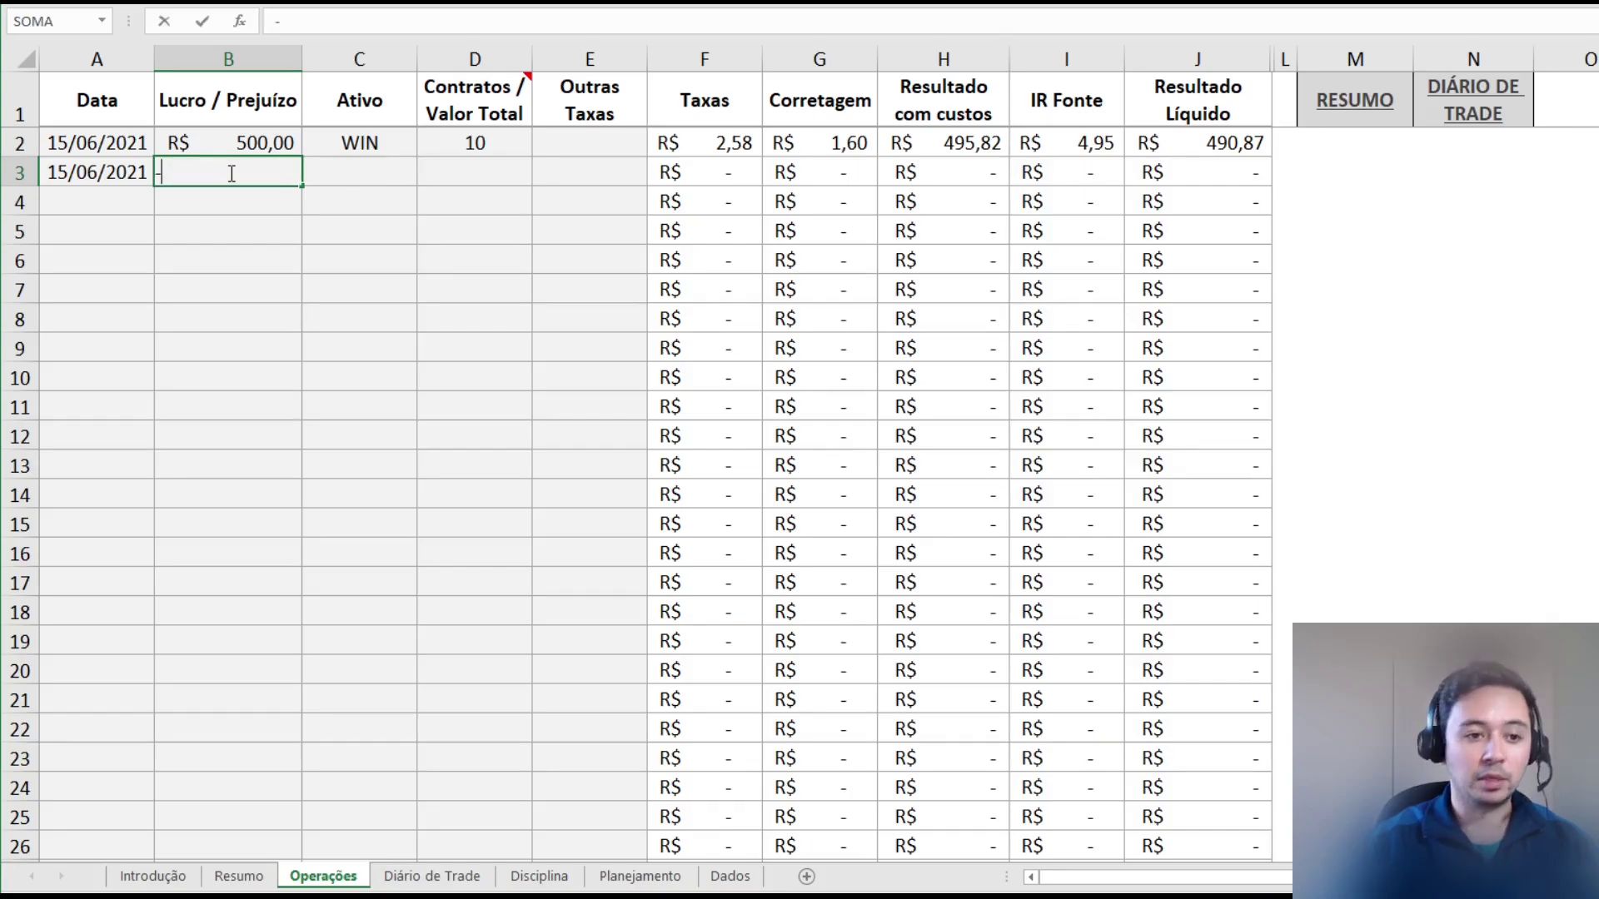
pyautogui.press('Return')
# - Choose WDO as the asset for the row 3 operation and enter 4 contracts
pyautogui.click(383, 171)
pyautogui.click(427, 175)
pyautogui.click(283, 210)
pyautogui.click(481, 172)
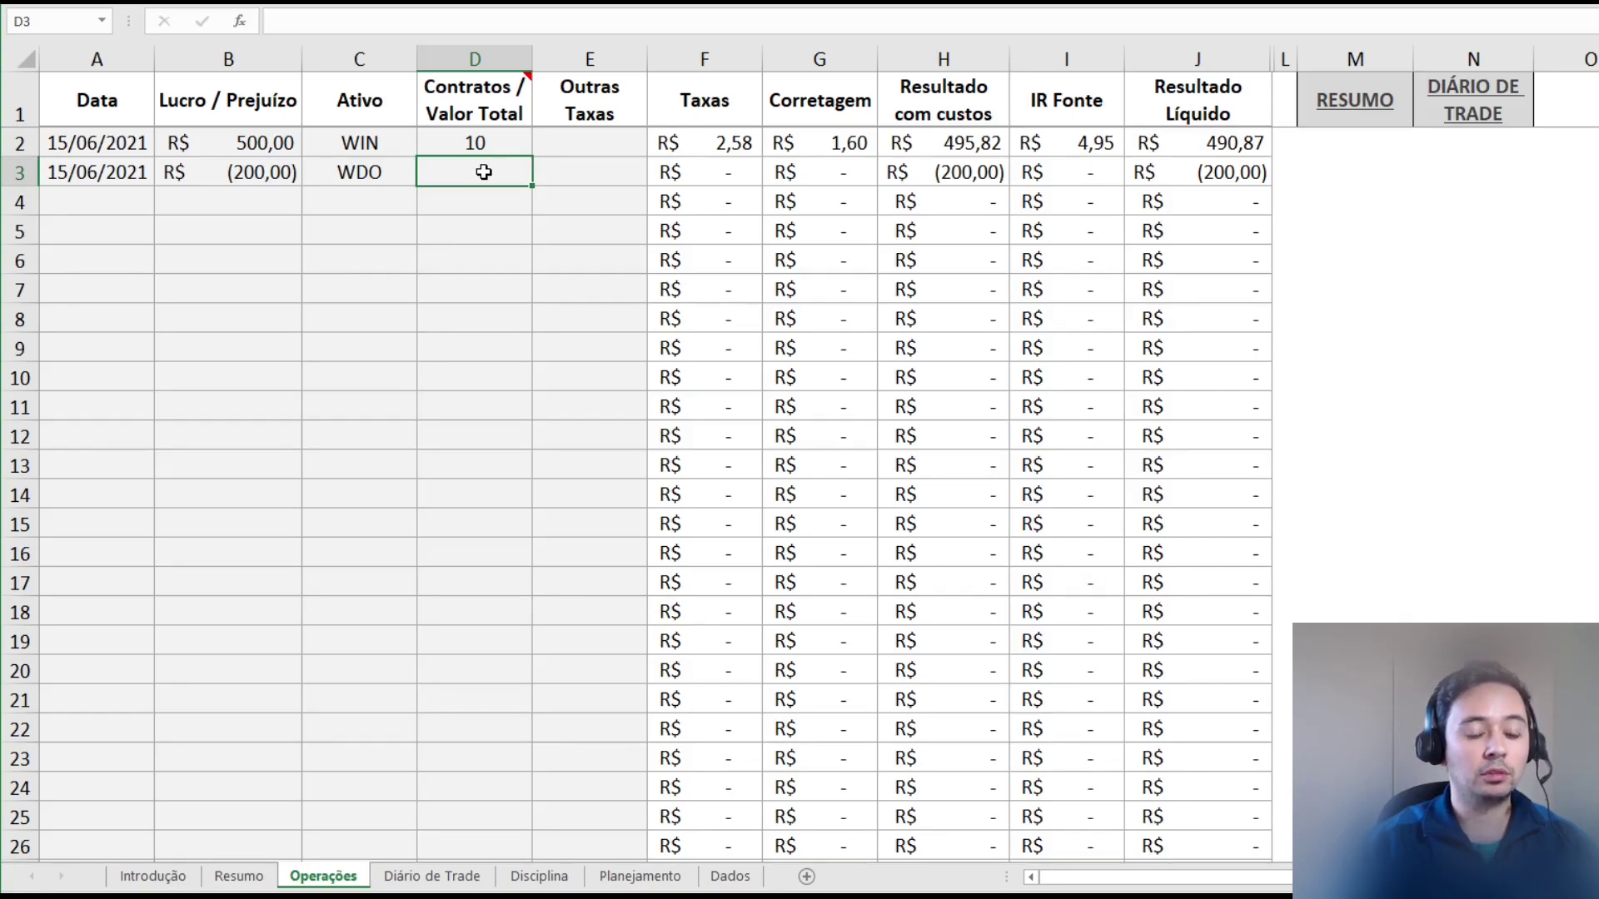
pyautogui.write('4')
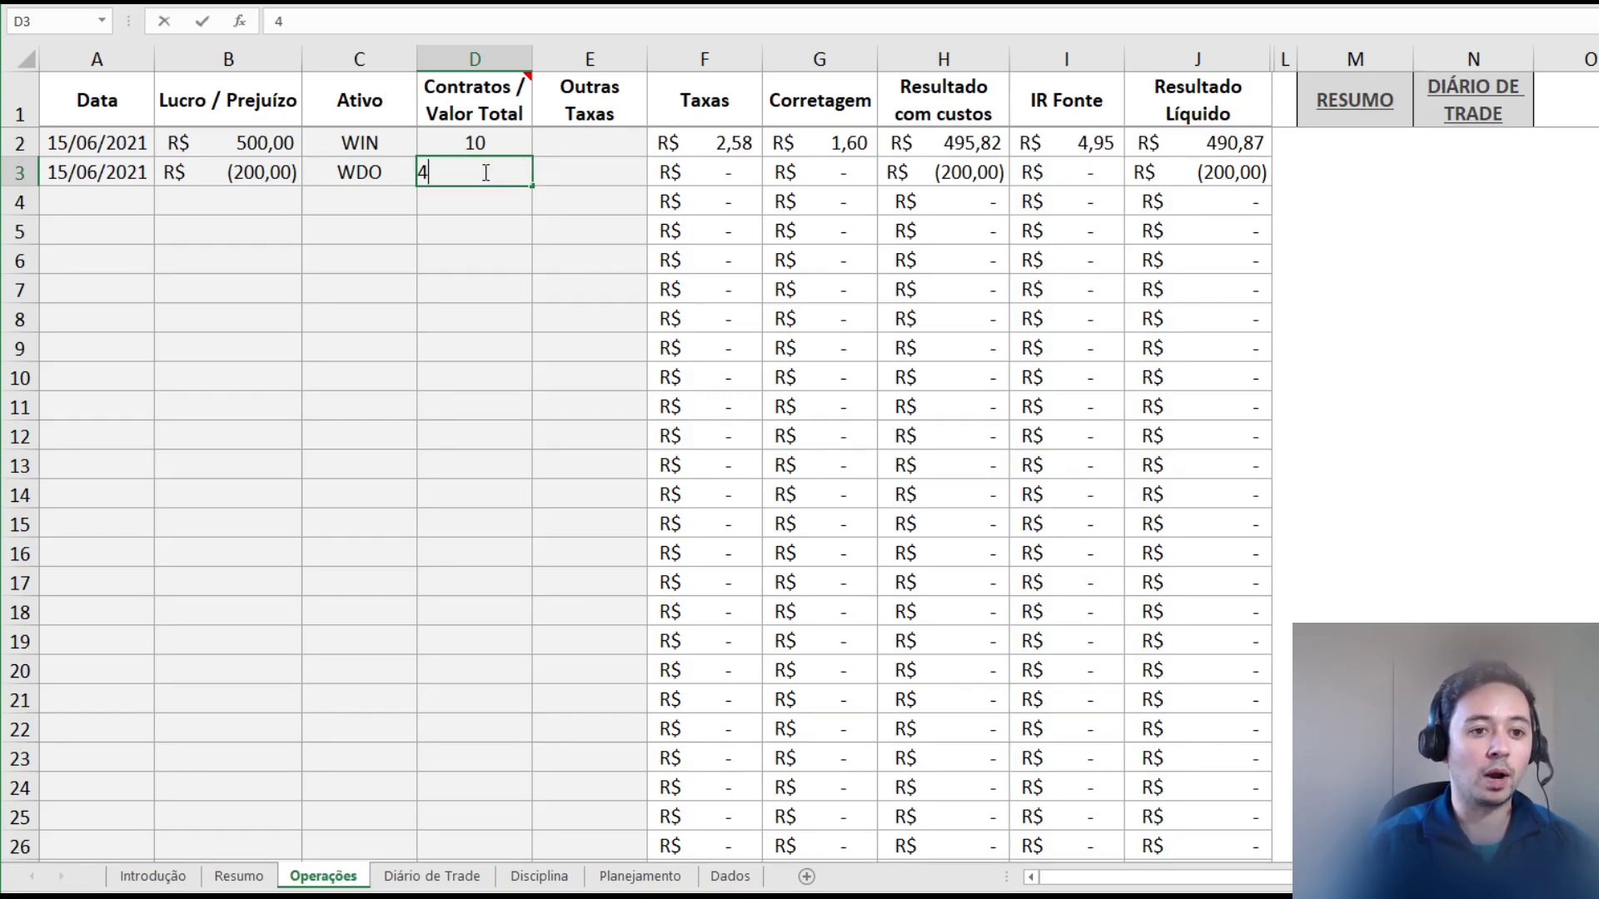
pyautogui.press('Return')
pyautogui.click(555, 165)
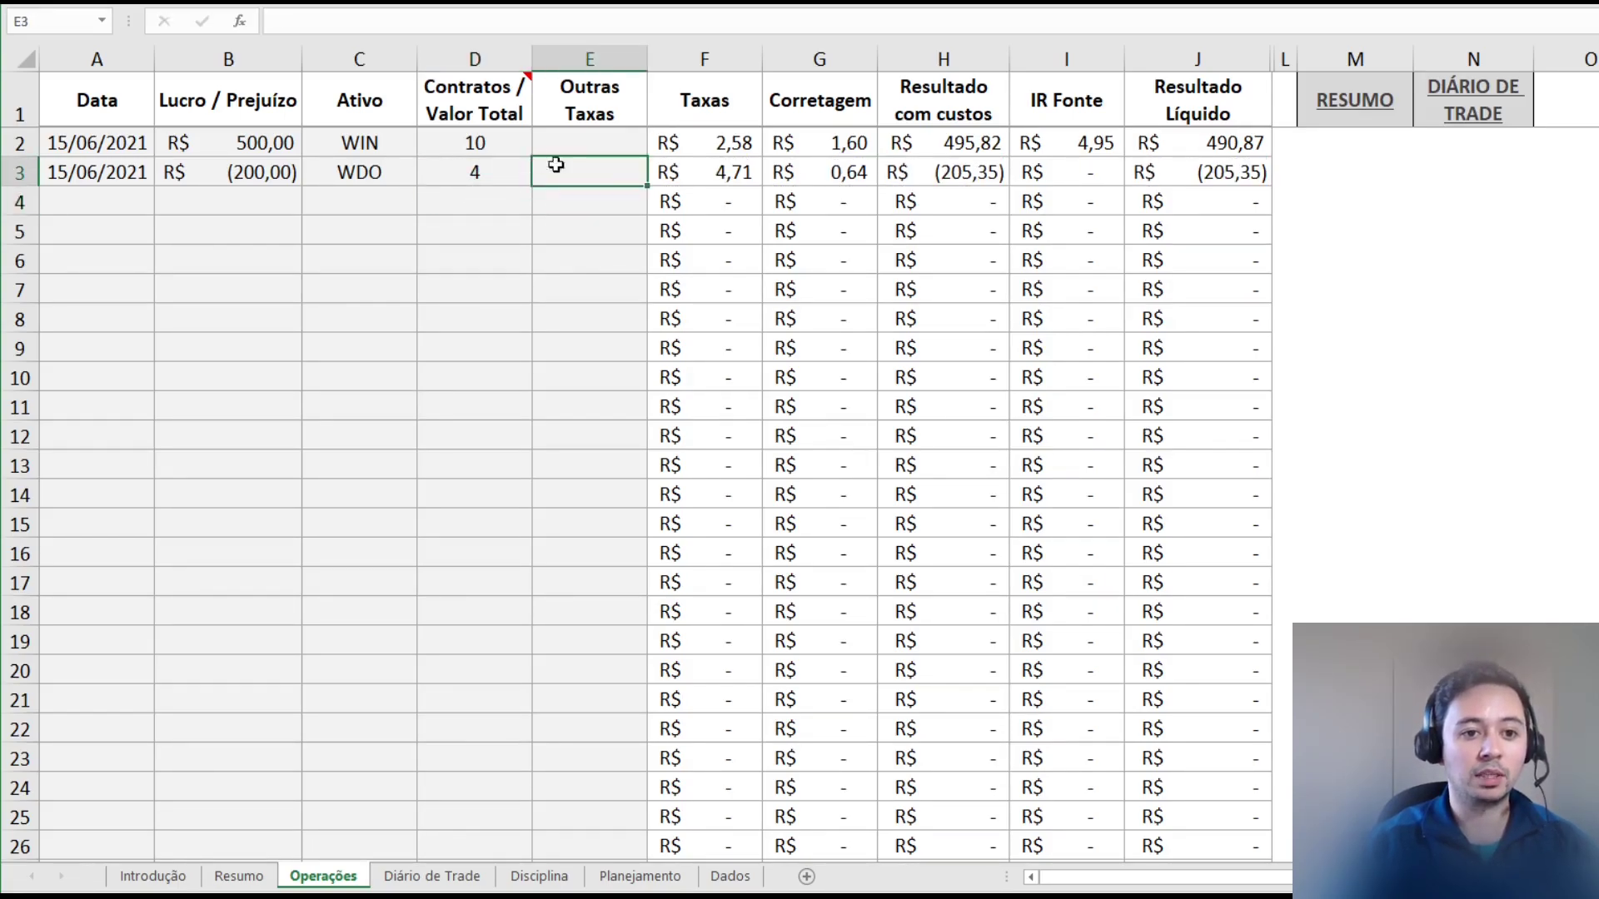
pyautogui.click(725, 165)
pyautogui.click(594, 239)
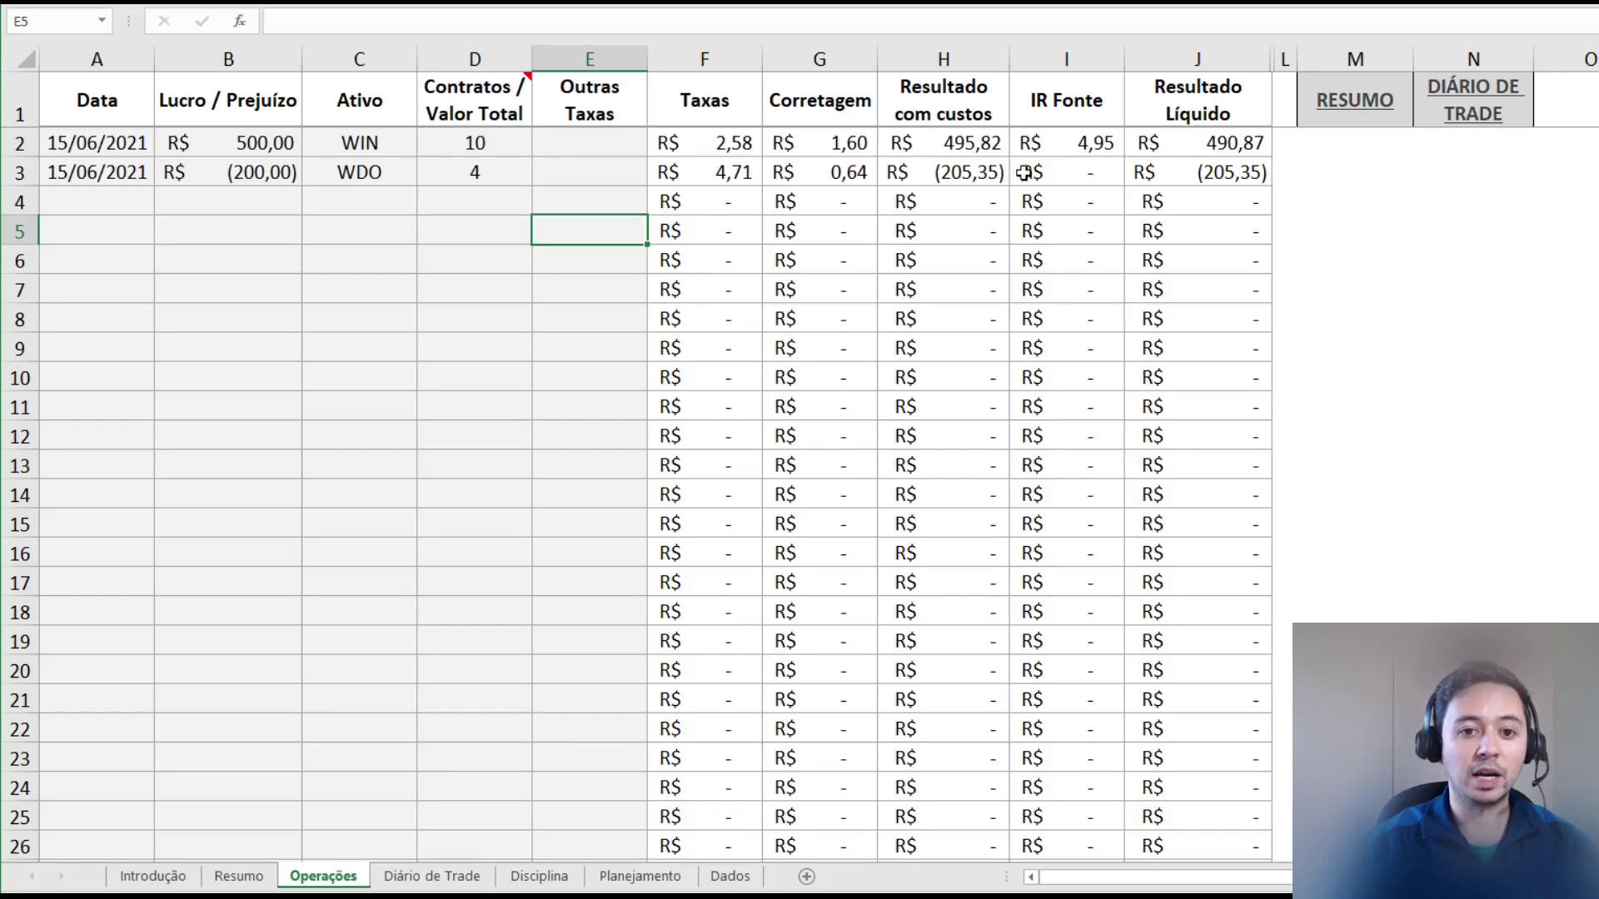
# - Add a third operation in row 4 with the date 15/06, a profit of 300 and AÇÕES as the asset
pyautogui.click(101, 211)
pyautogui.write('15/06')
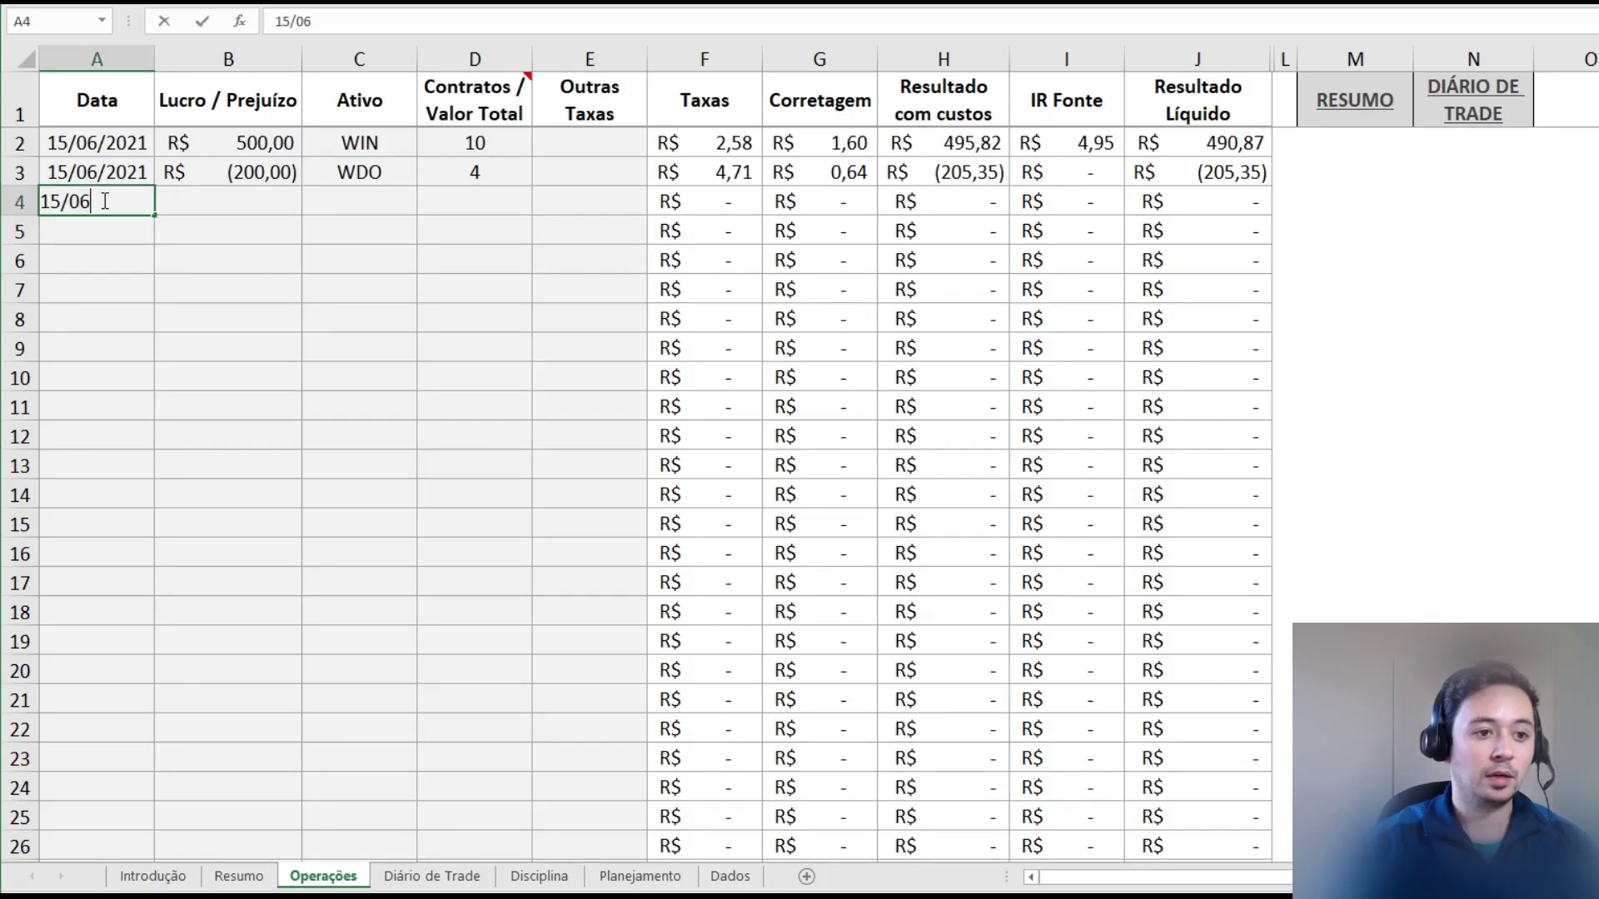
pyautogui.press('Tab')
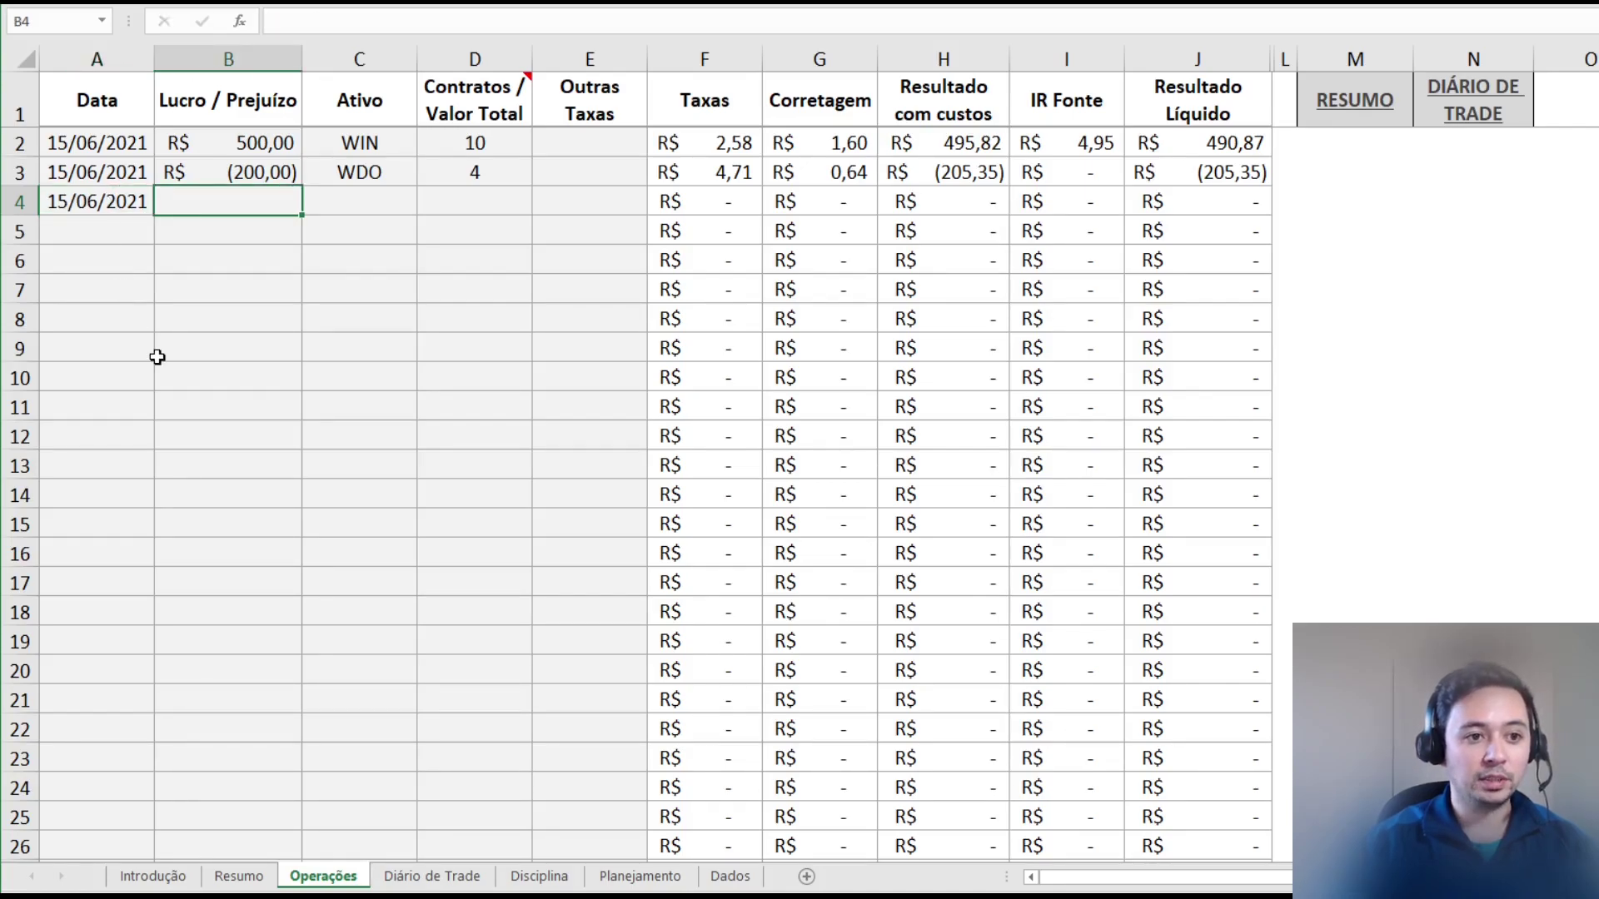
pyautogui.write('300')
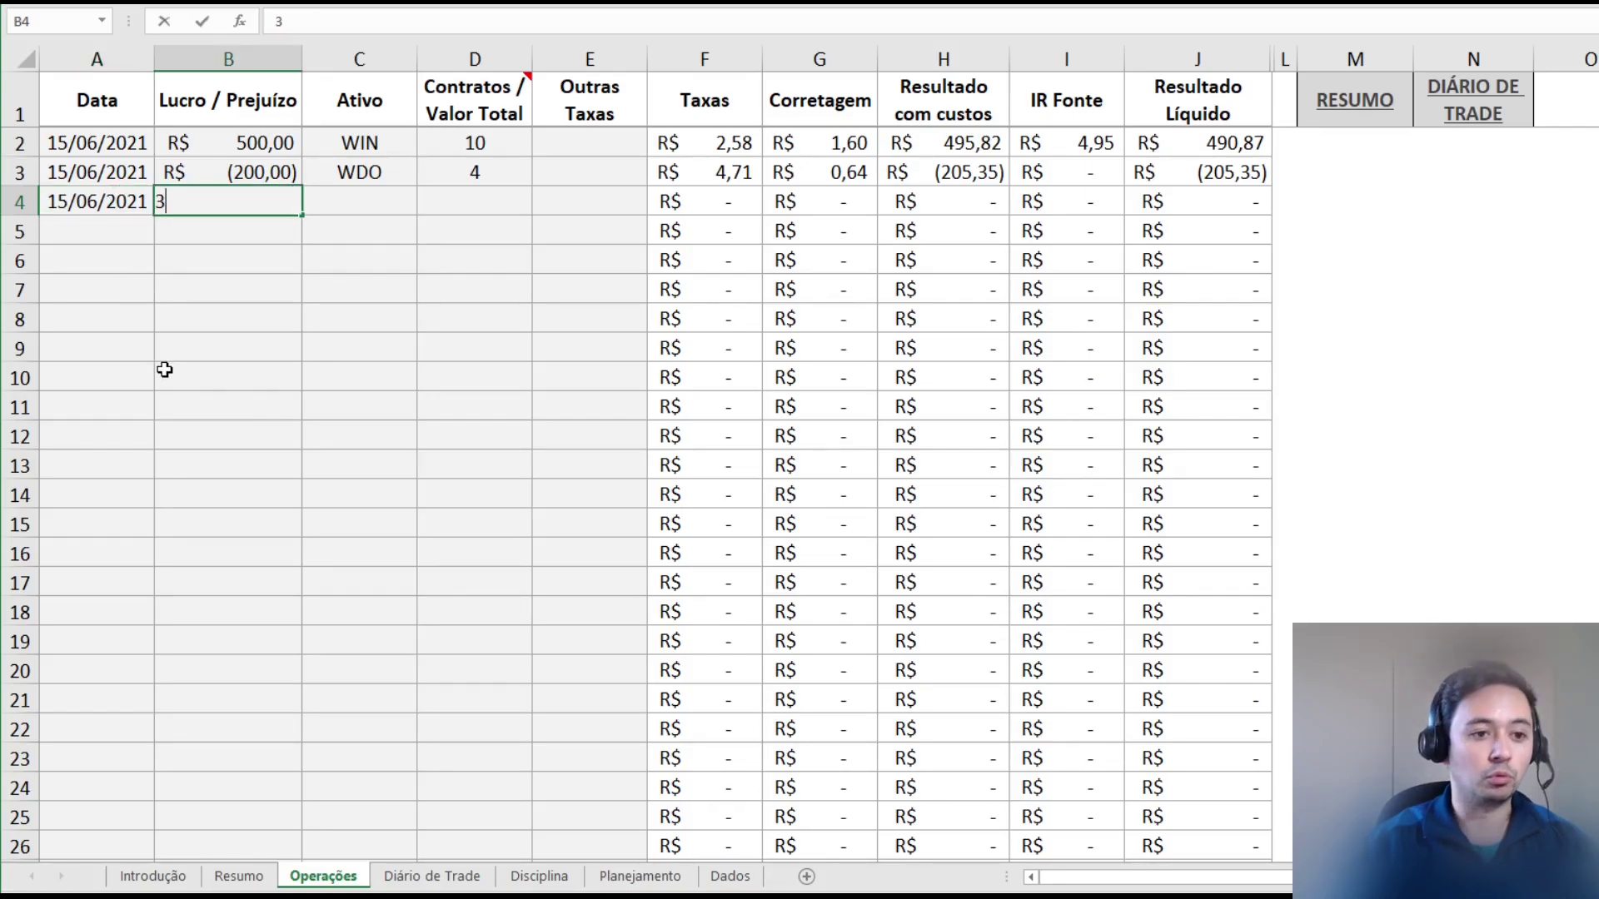
pyautogui.press('Return')
pyautogui.click(427, 204)
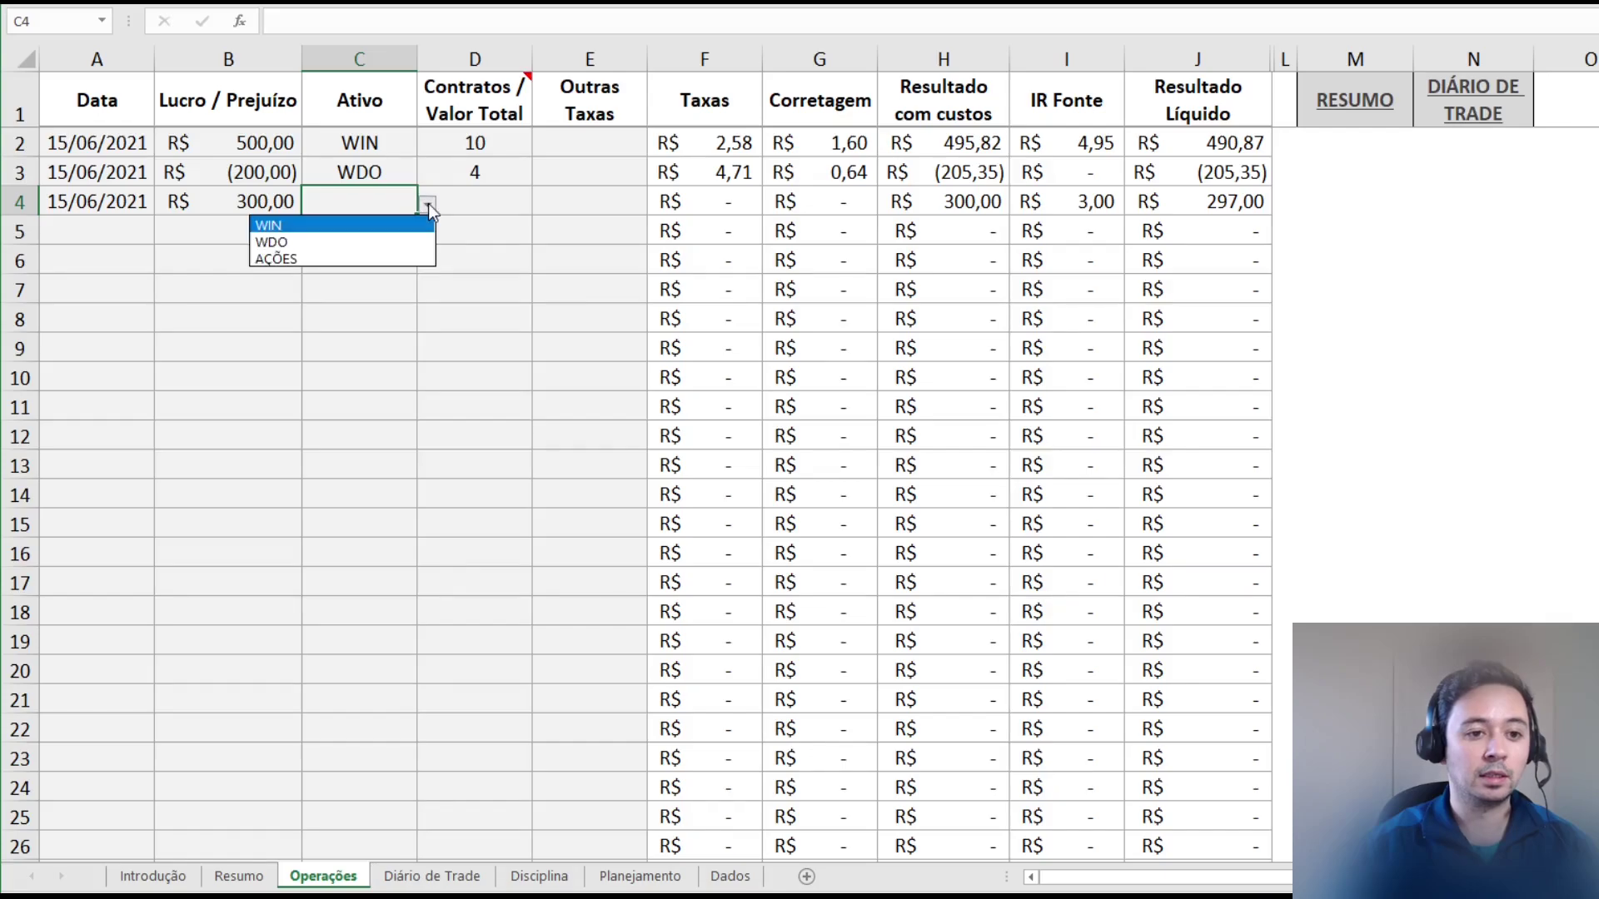
pyautogui.click(355, 254)
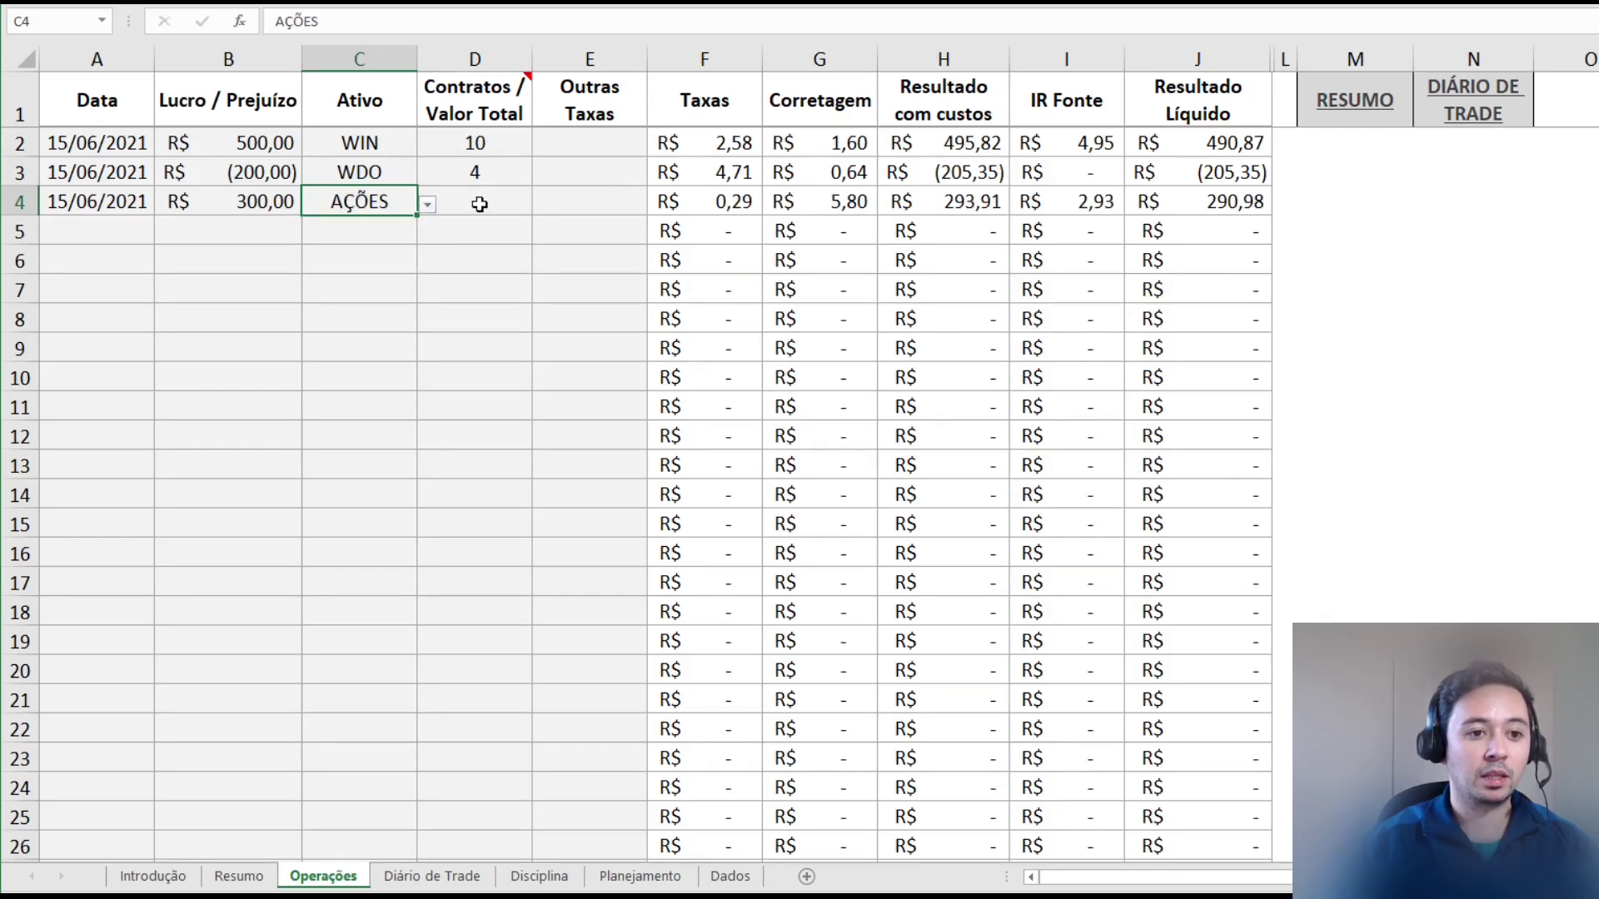
# - Enter the total value of the row 4 stock operation as the formula =300*10+300*11
pyautogui.click(487, 204)
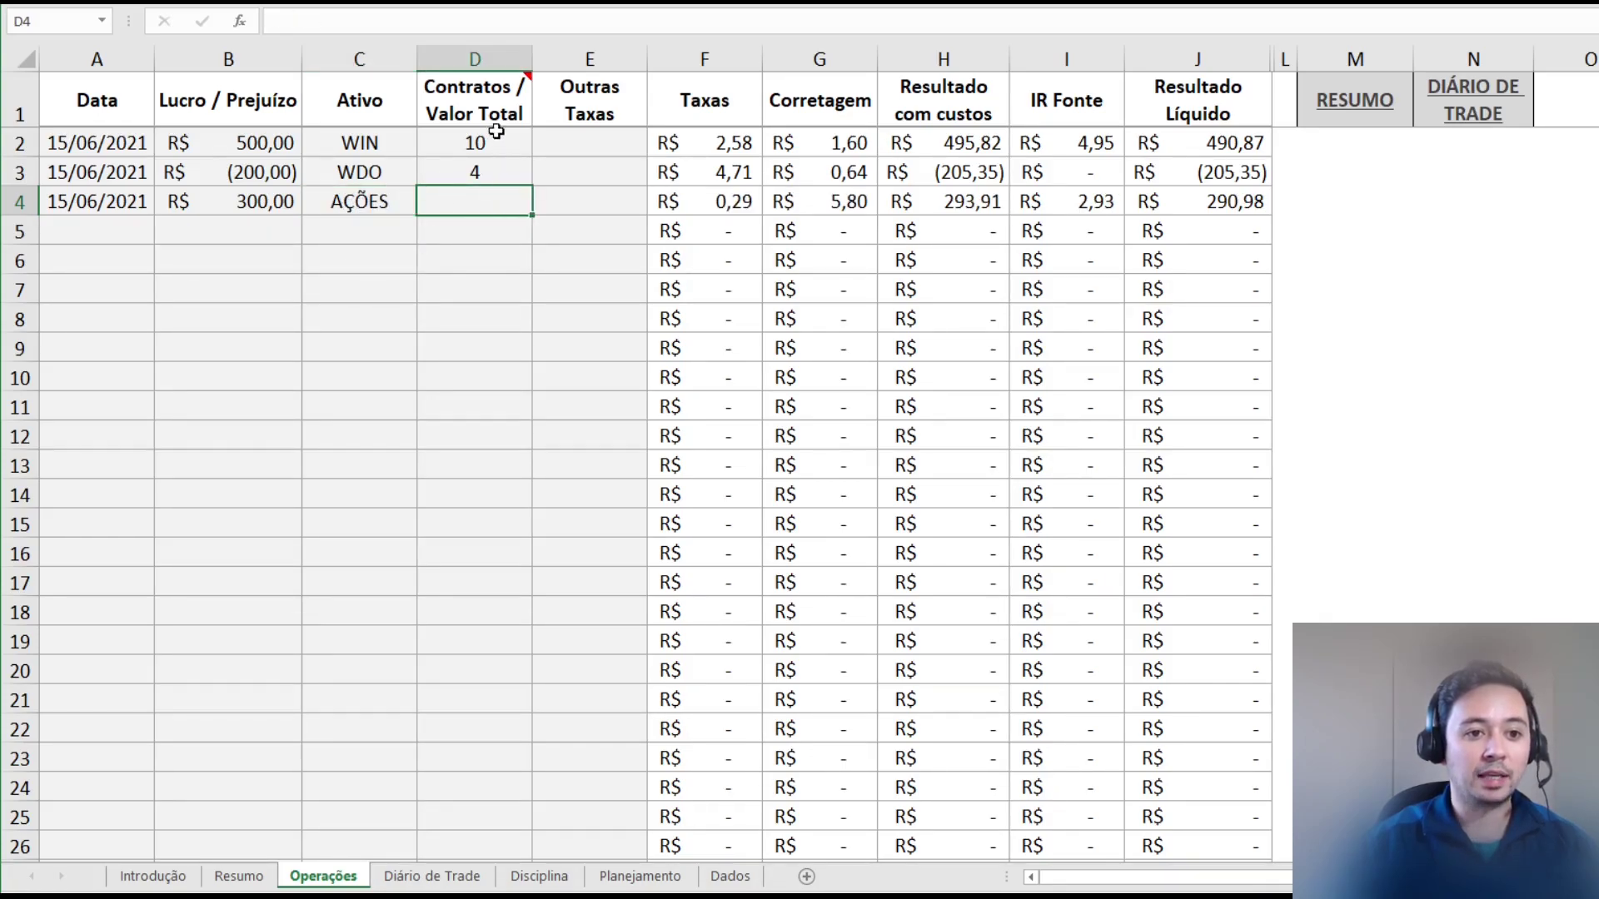
pyautogui.moveTo(501, 90)
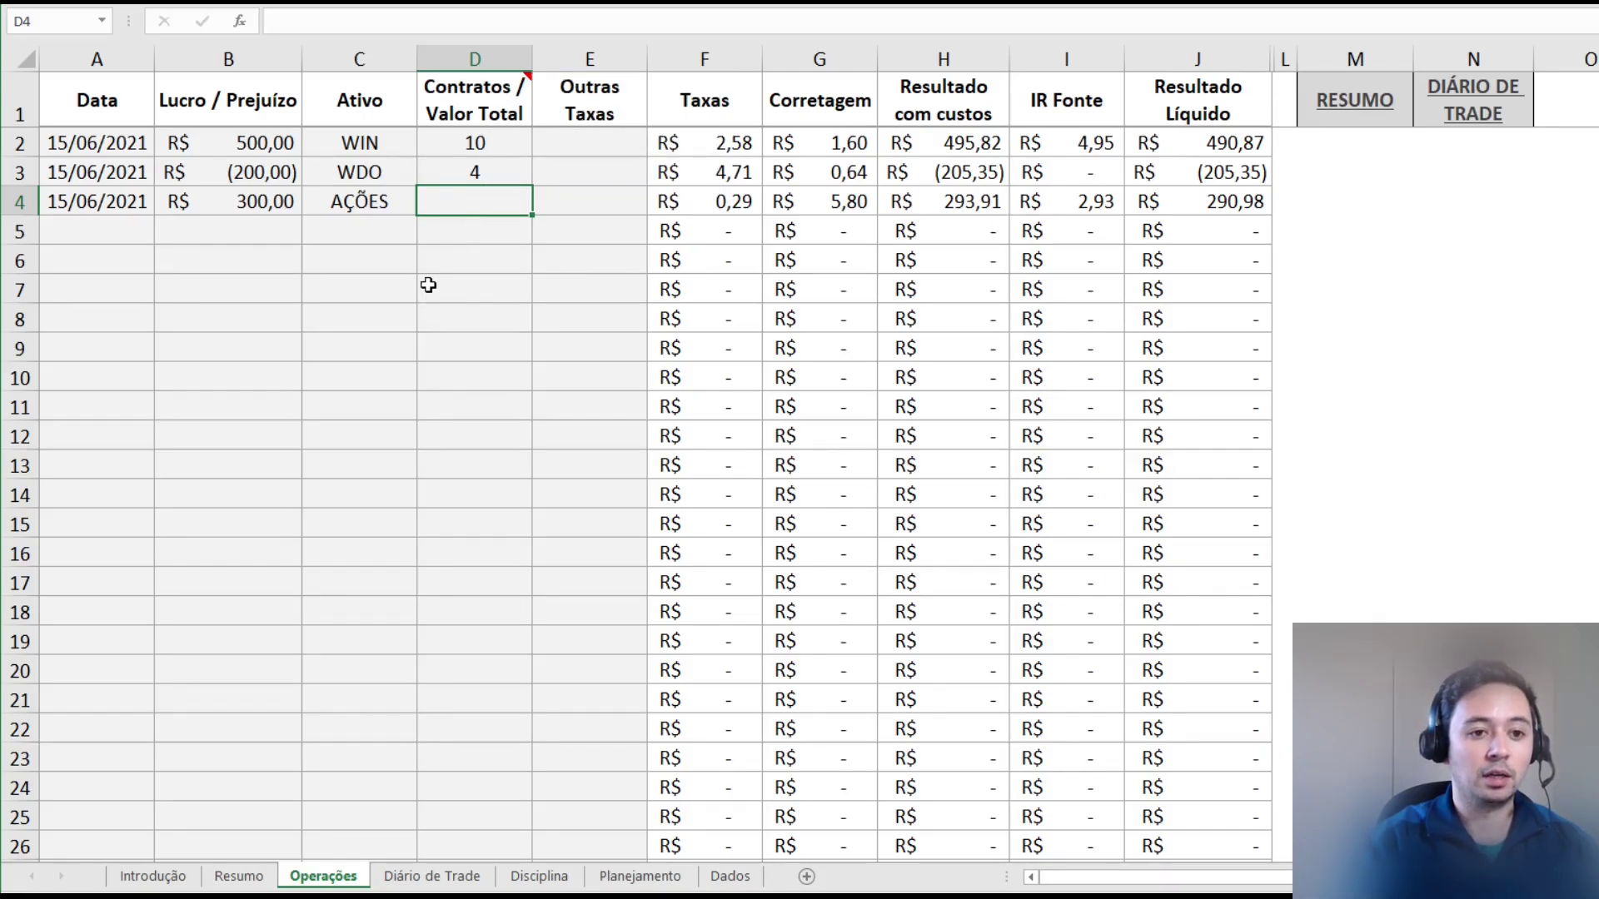
pyautogui.write('=')
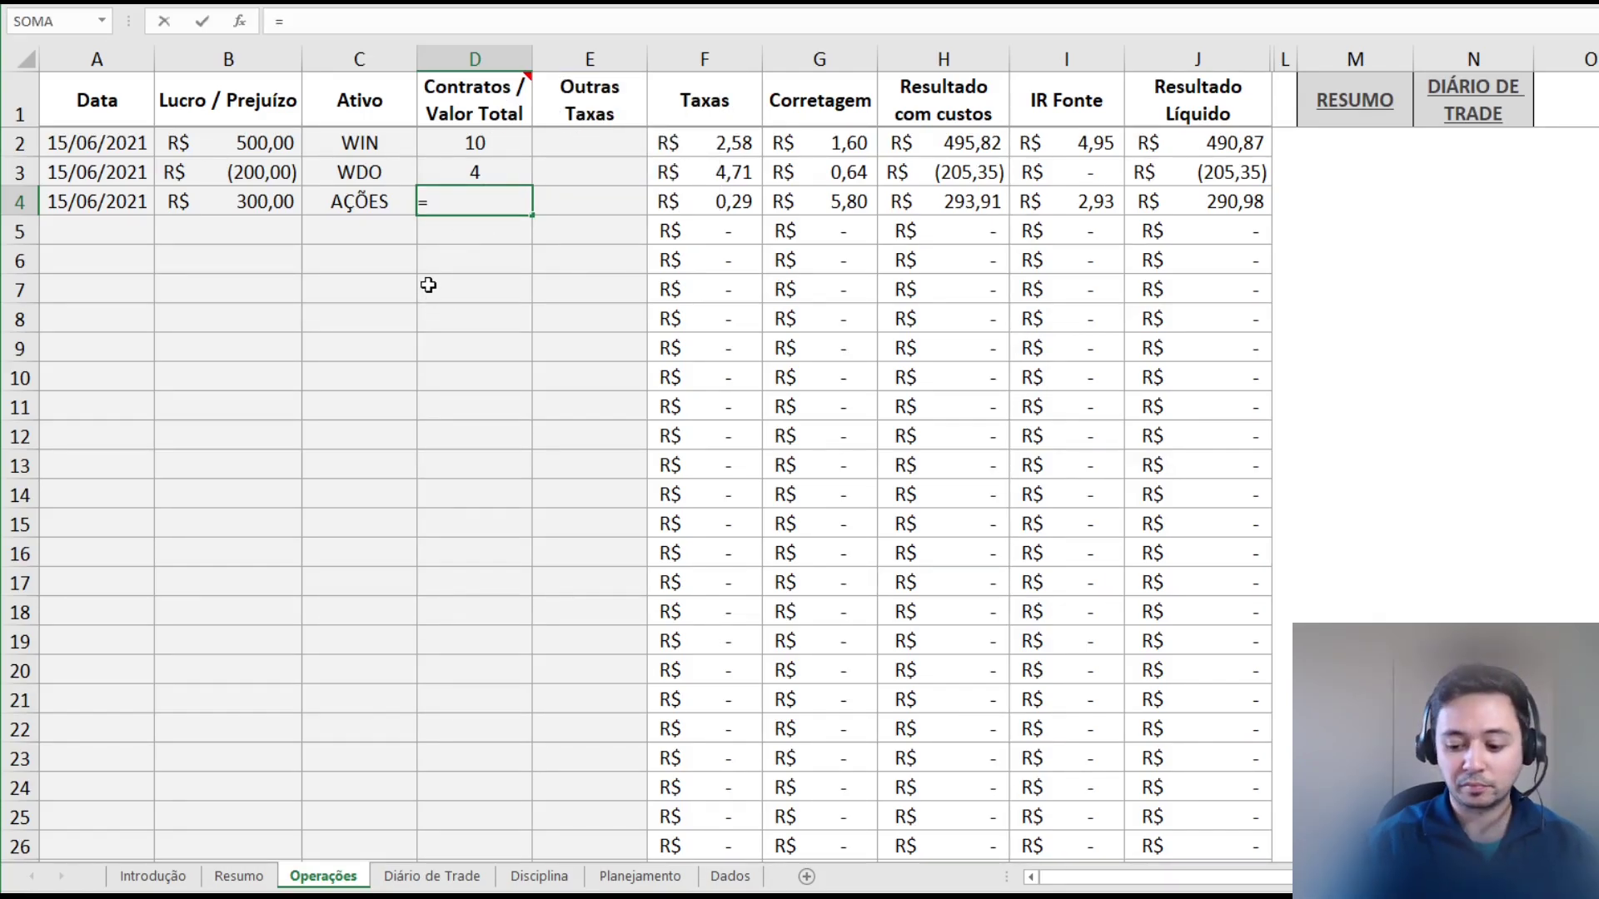
pyautogui.write('100')
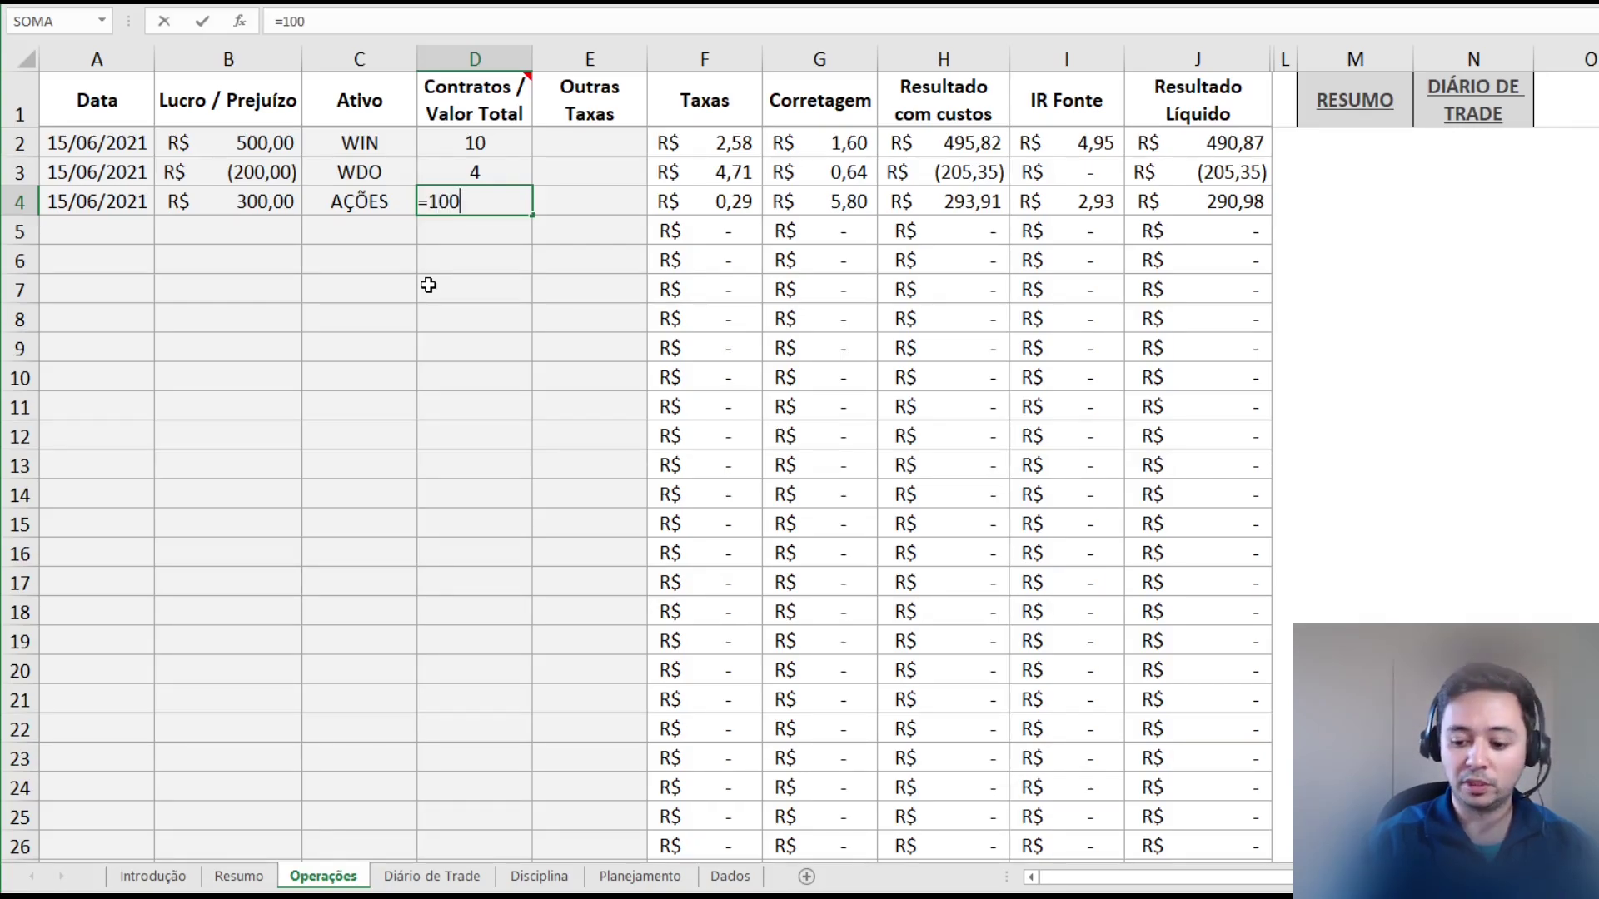
pyautogui.write('*')
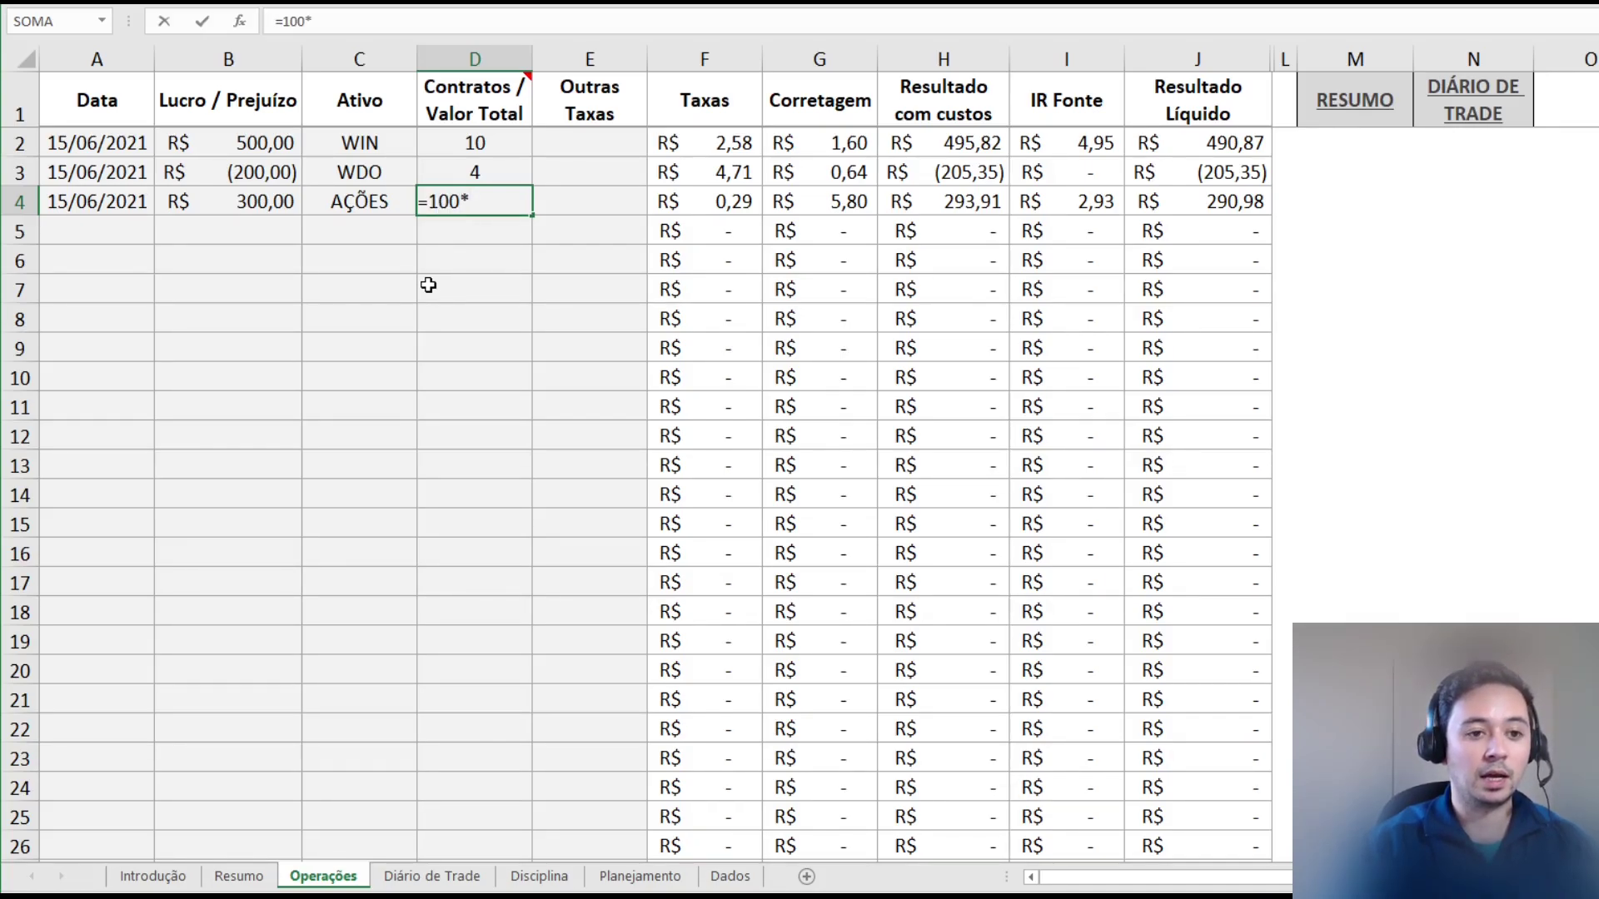
pyautogui.write('10')
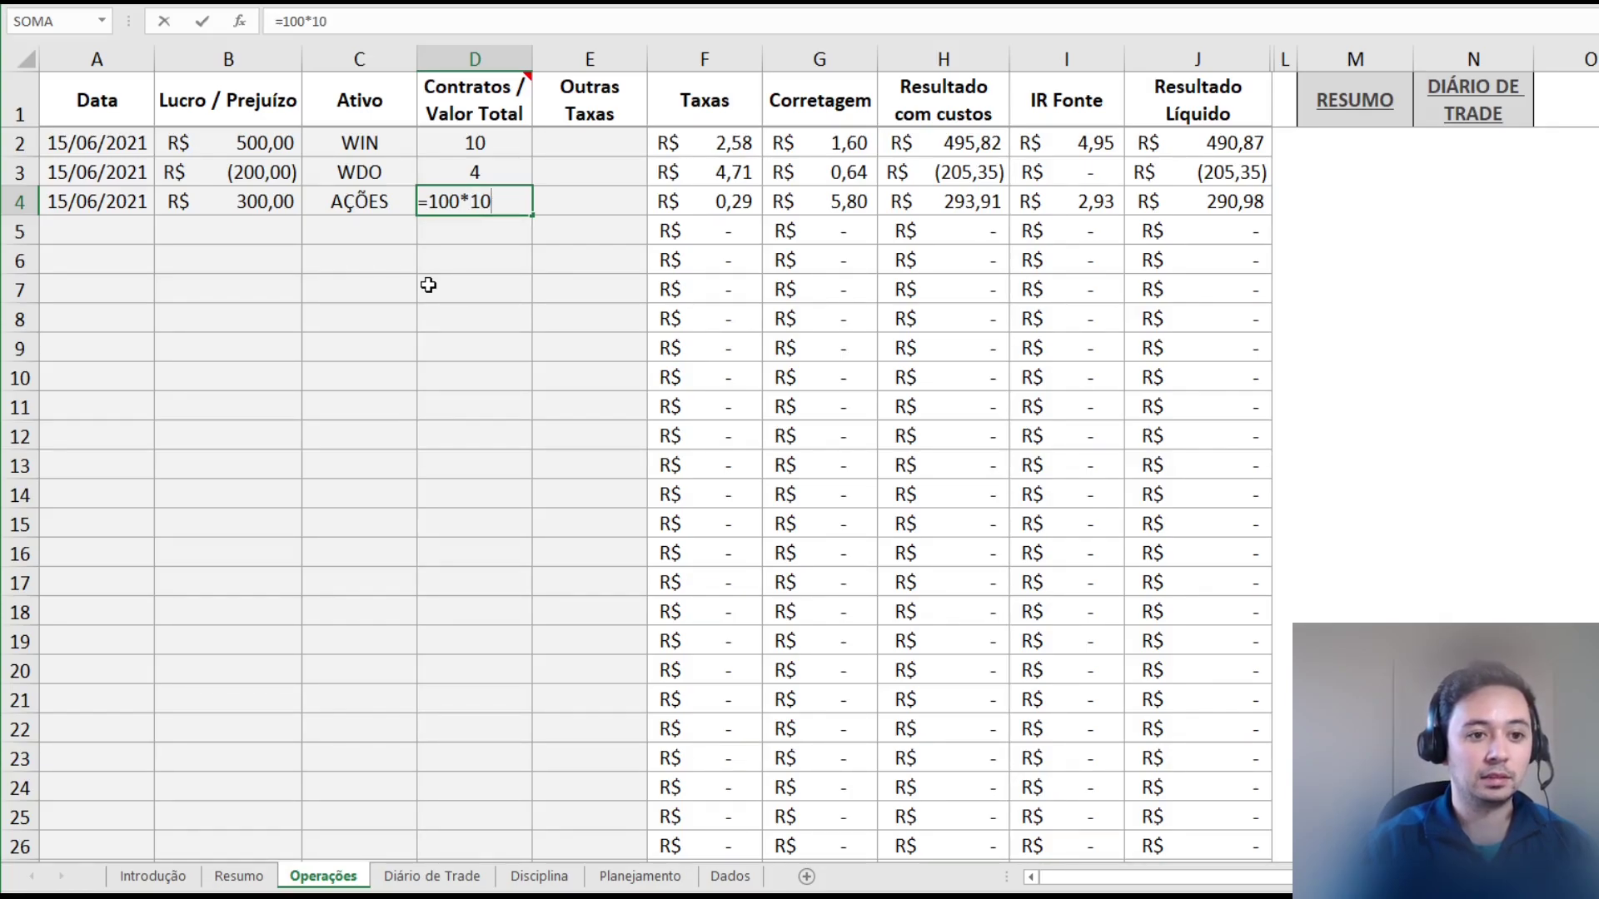
pyautogui.click(442, 202)
pyautogui.press('BackSpace')
pyautogui.write('300*10')
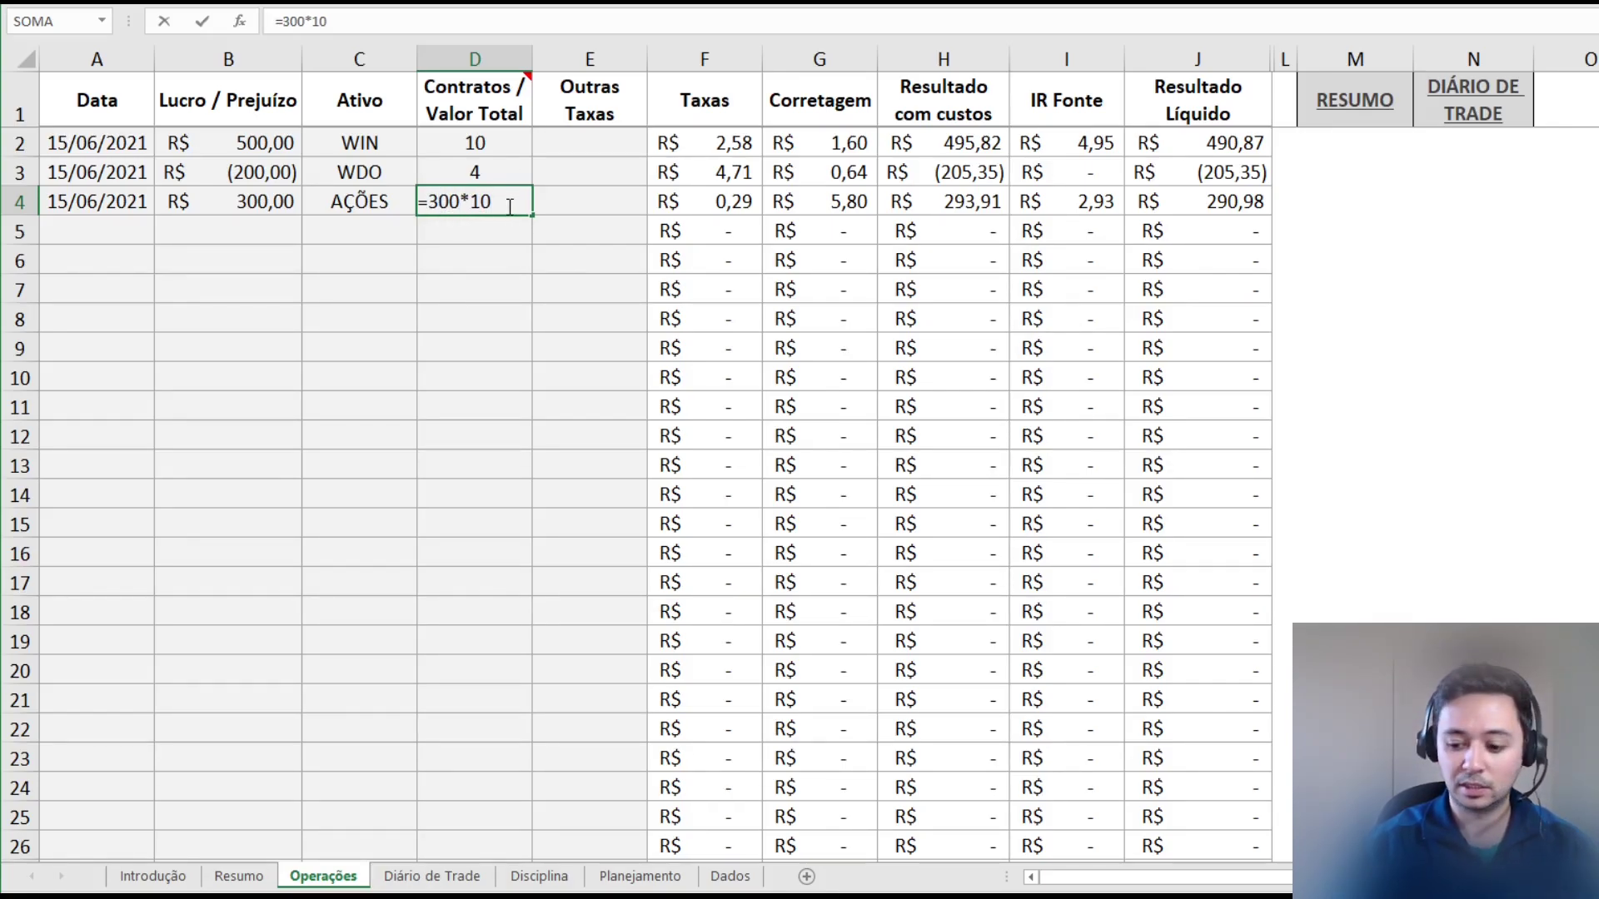
pyautogui.write('+')
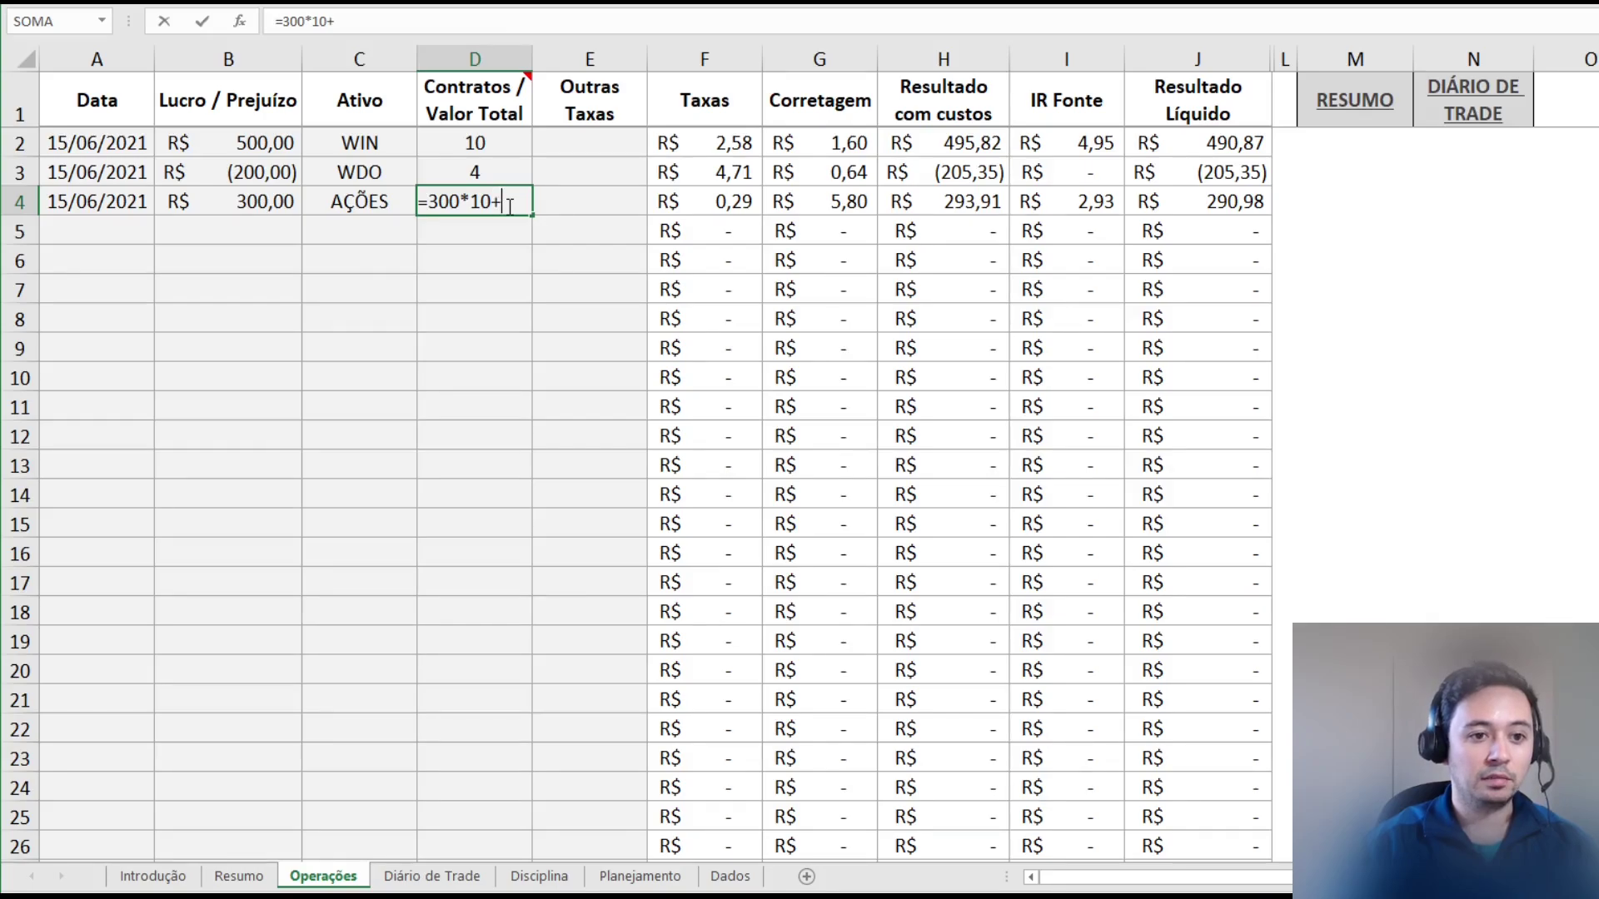
pyautogui.write('300')
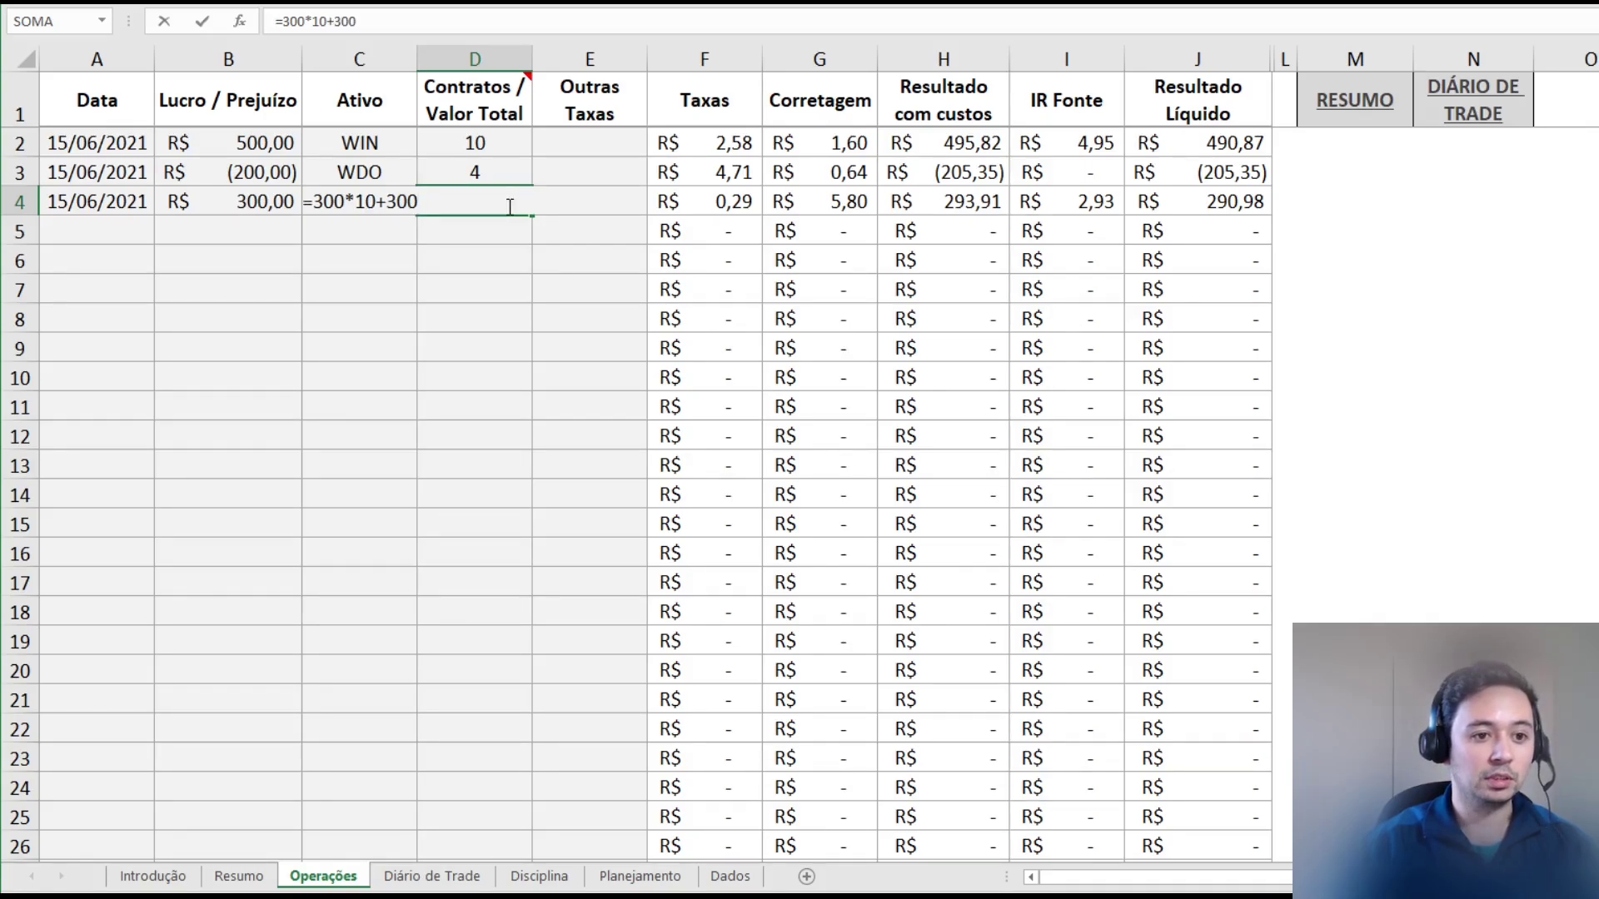
pyautogui.write('1')
pyautogui.press('BackSpace')
pyautogui.write('*11')
pyautogui.press('Return')
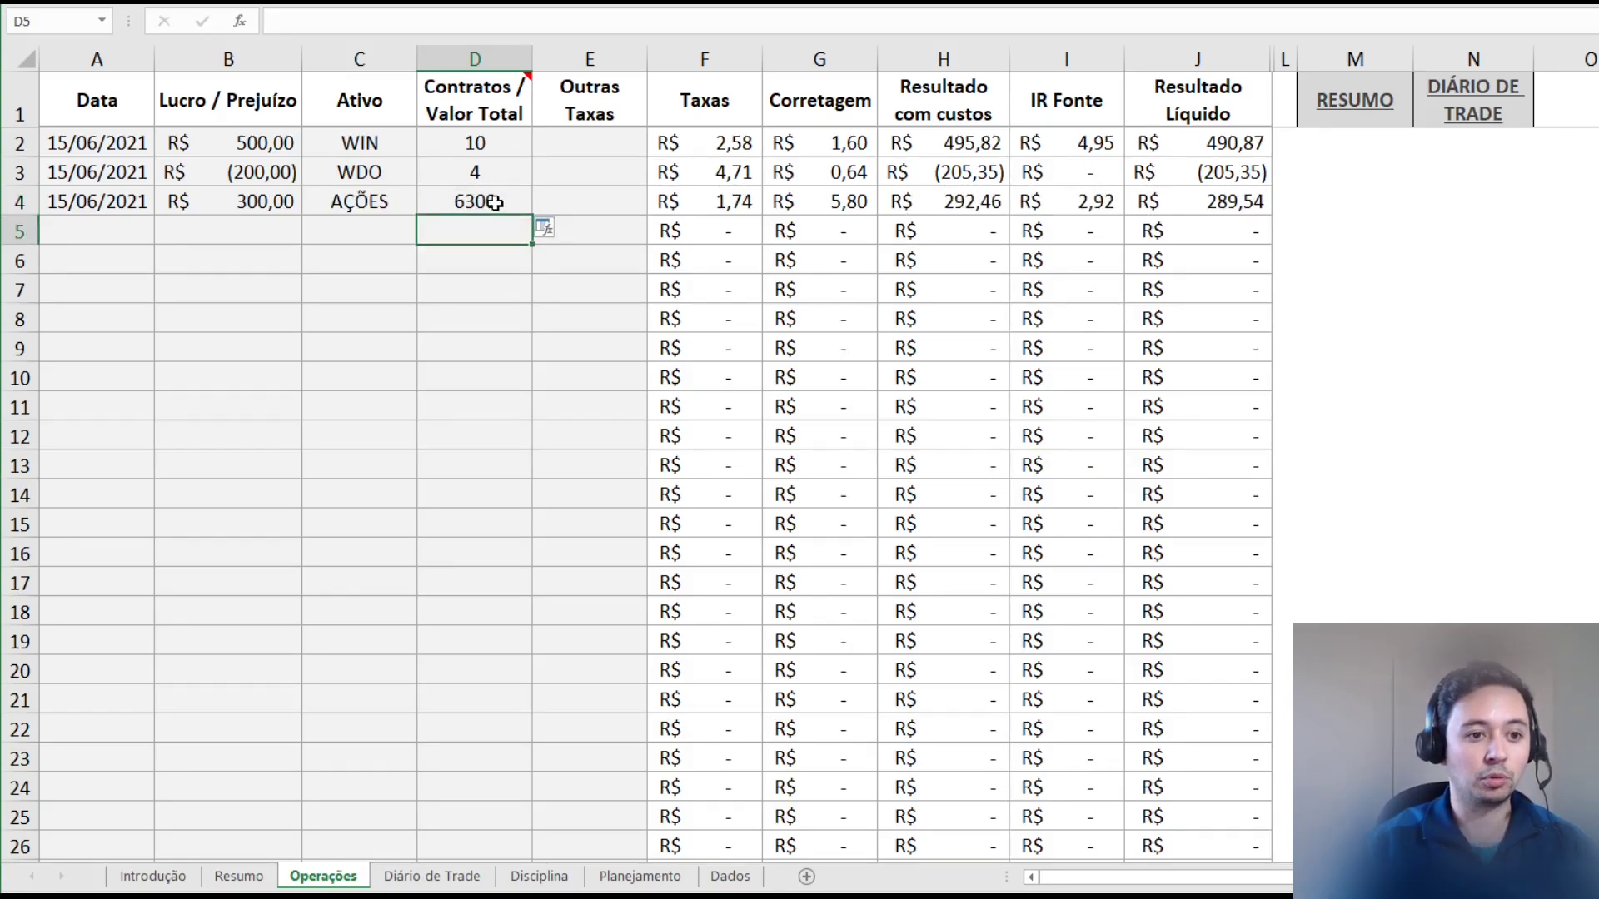
pyautogui.click(490, 203)
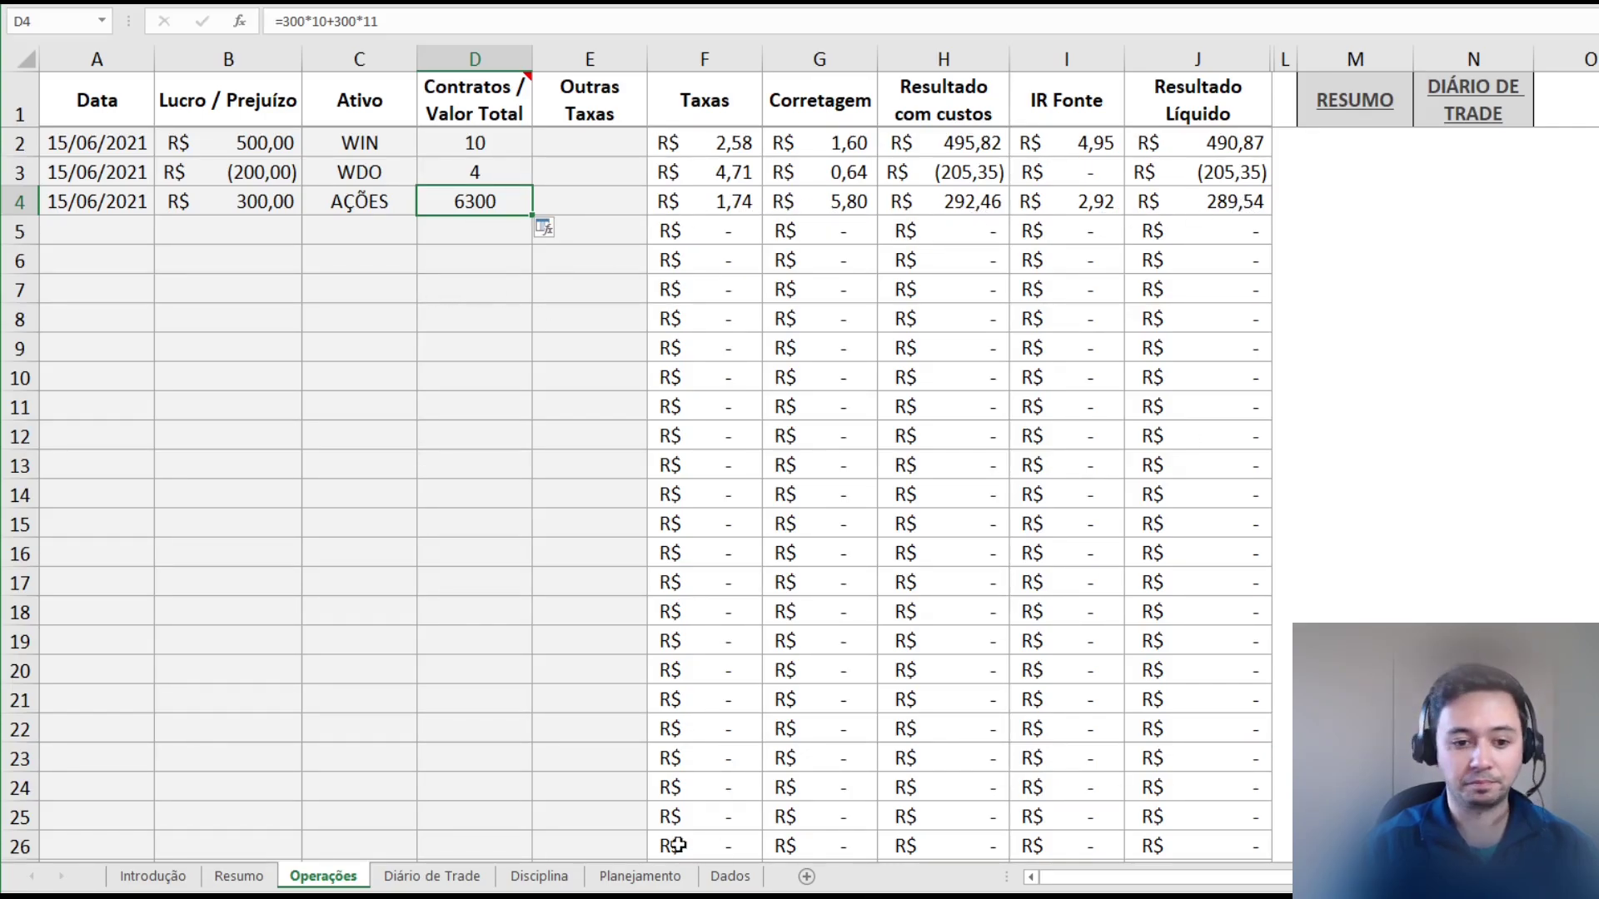
pyautogui.click(716, 897)
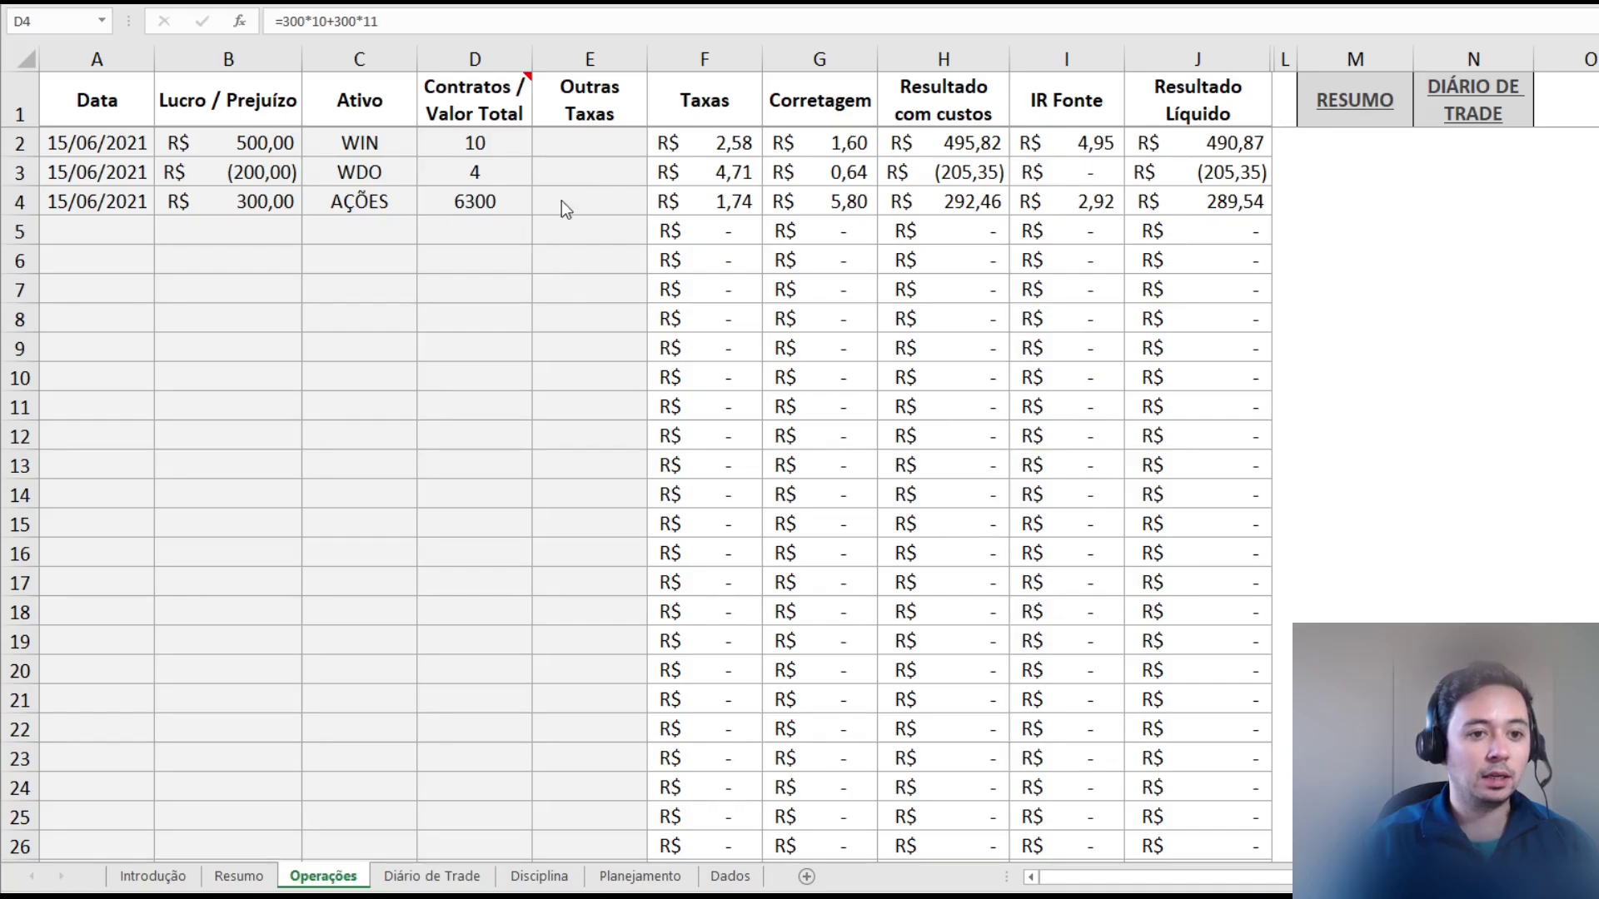
pyautogui.click(573, 177)
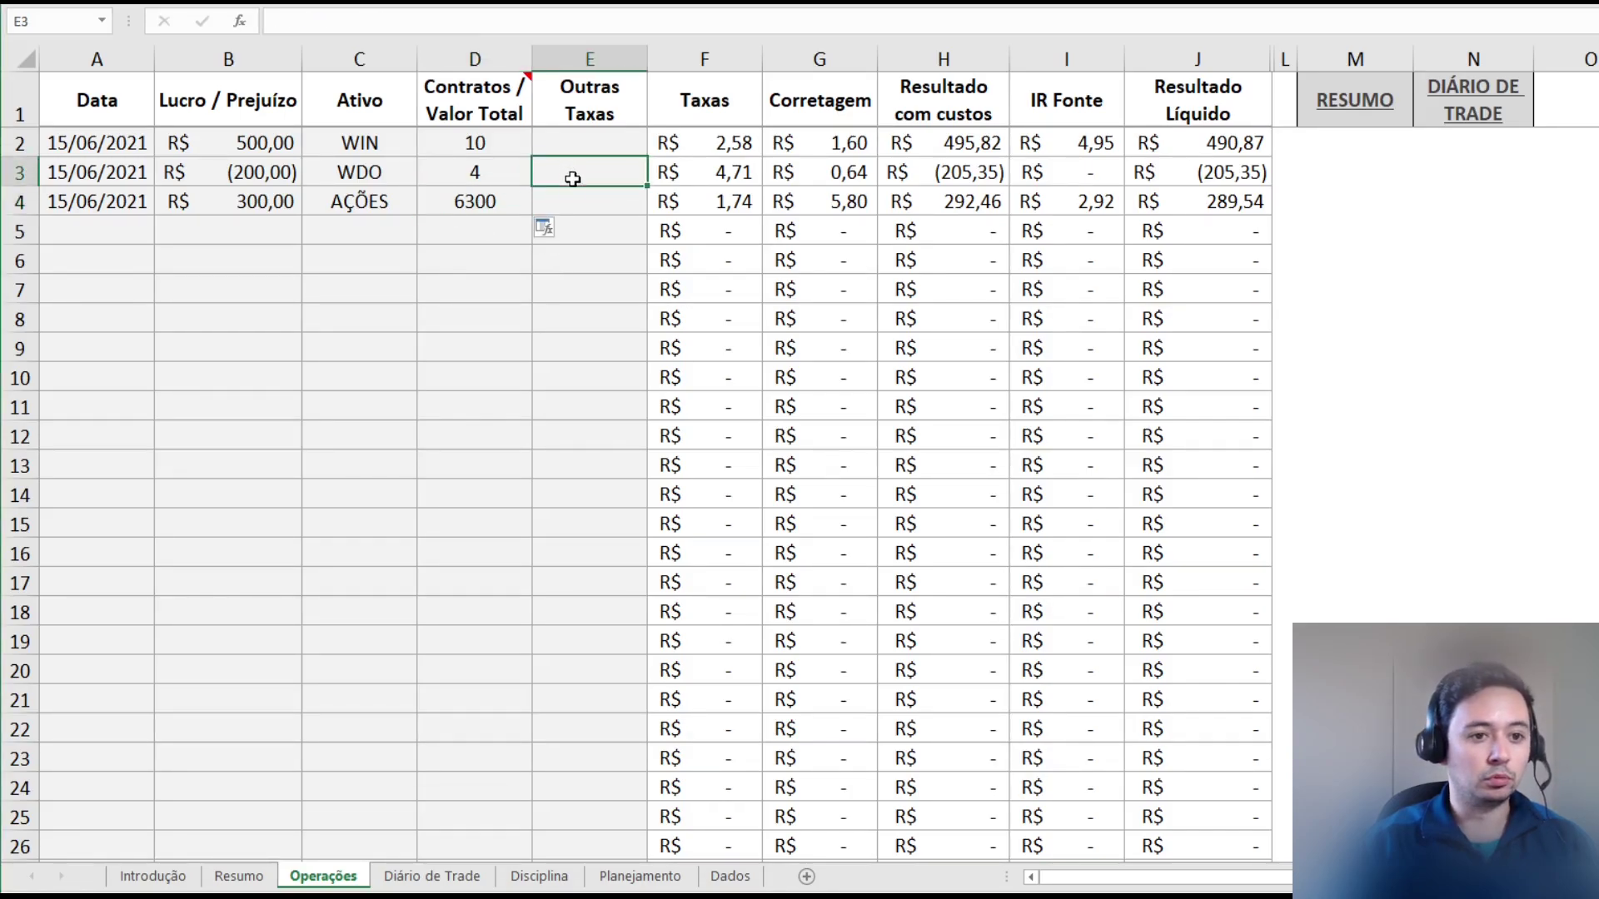
pyautogui.click(573, 207)
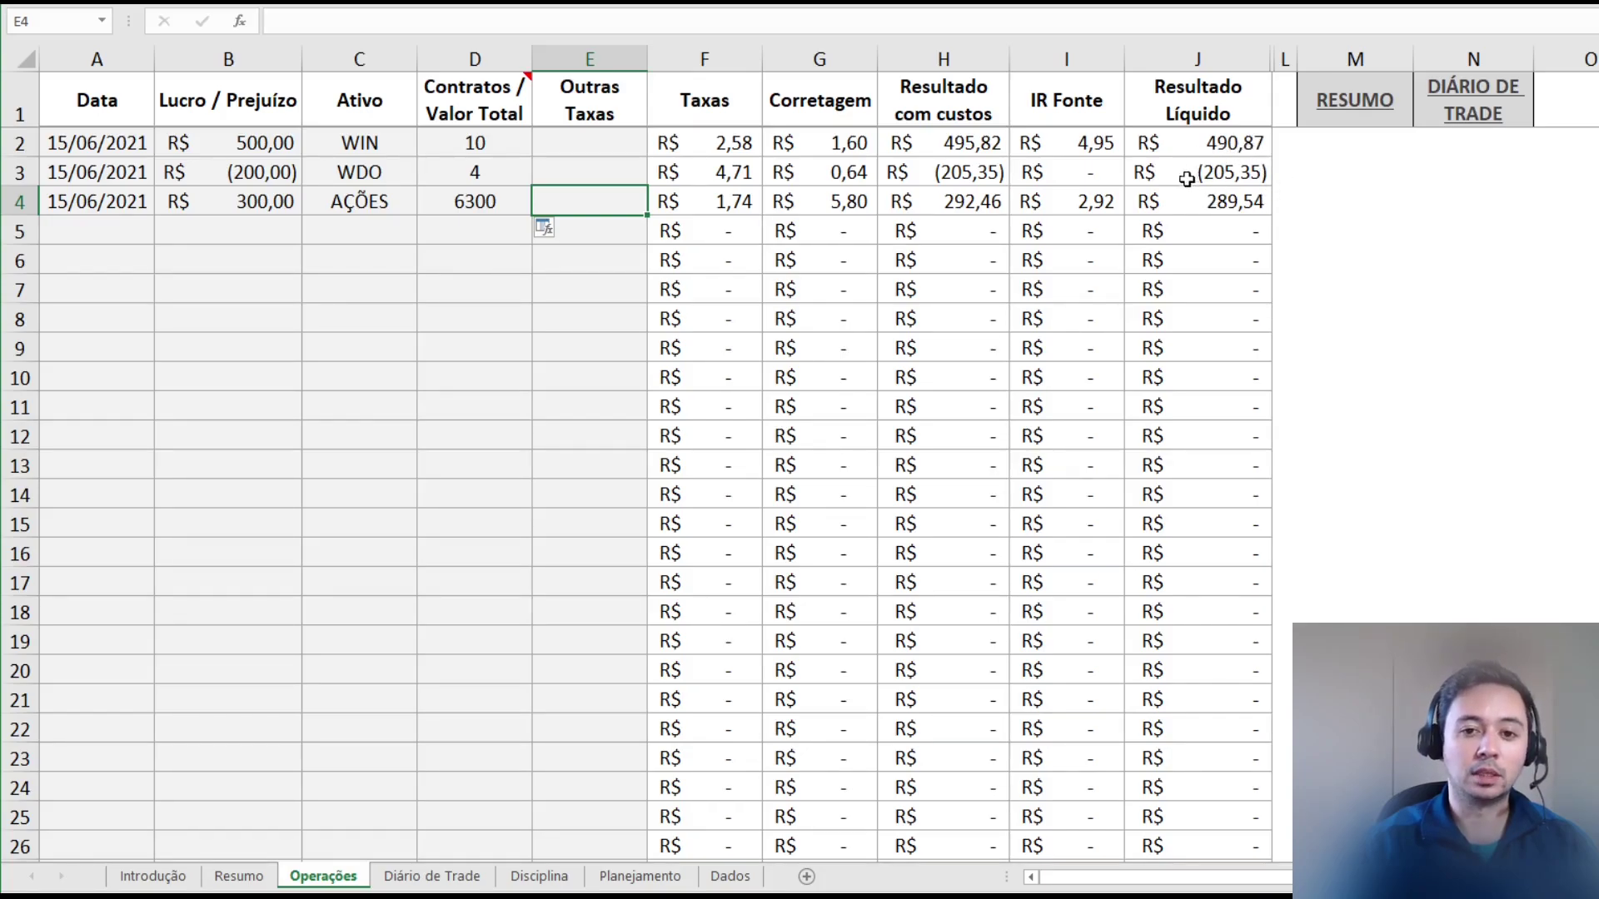
pyautogui.click(581, 171)
pyautogui.click(582, 140)
pyautogui.click(581, 169)
pyautogui.click(591, 197)
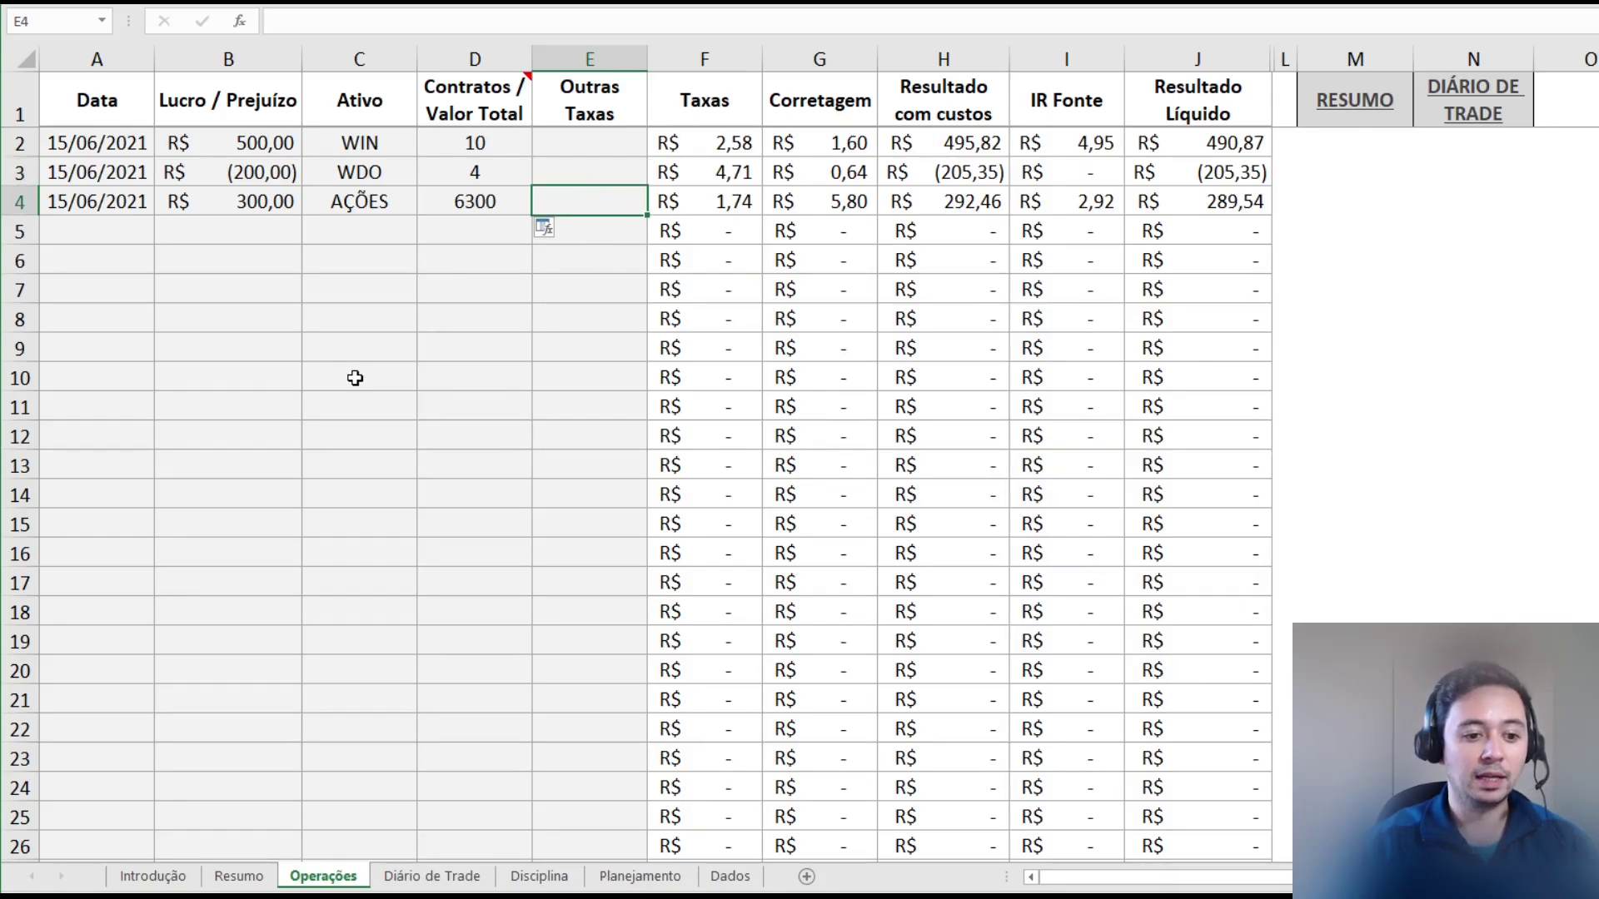
# - Compare the entries in the Diário de Trade sheet with the operations recorded in the Operações sheet
pyautogui.click(432, 876)
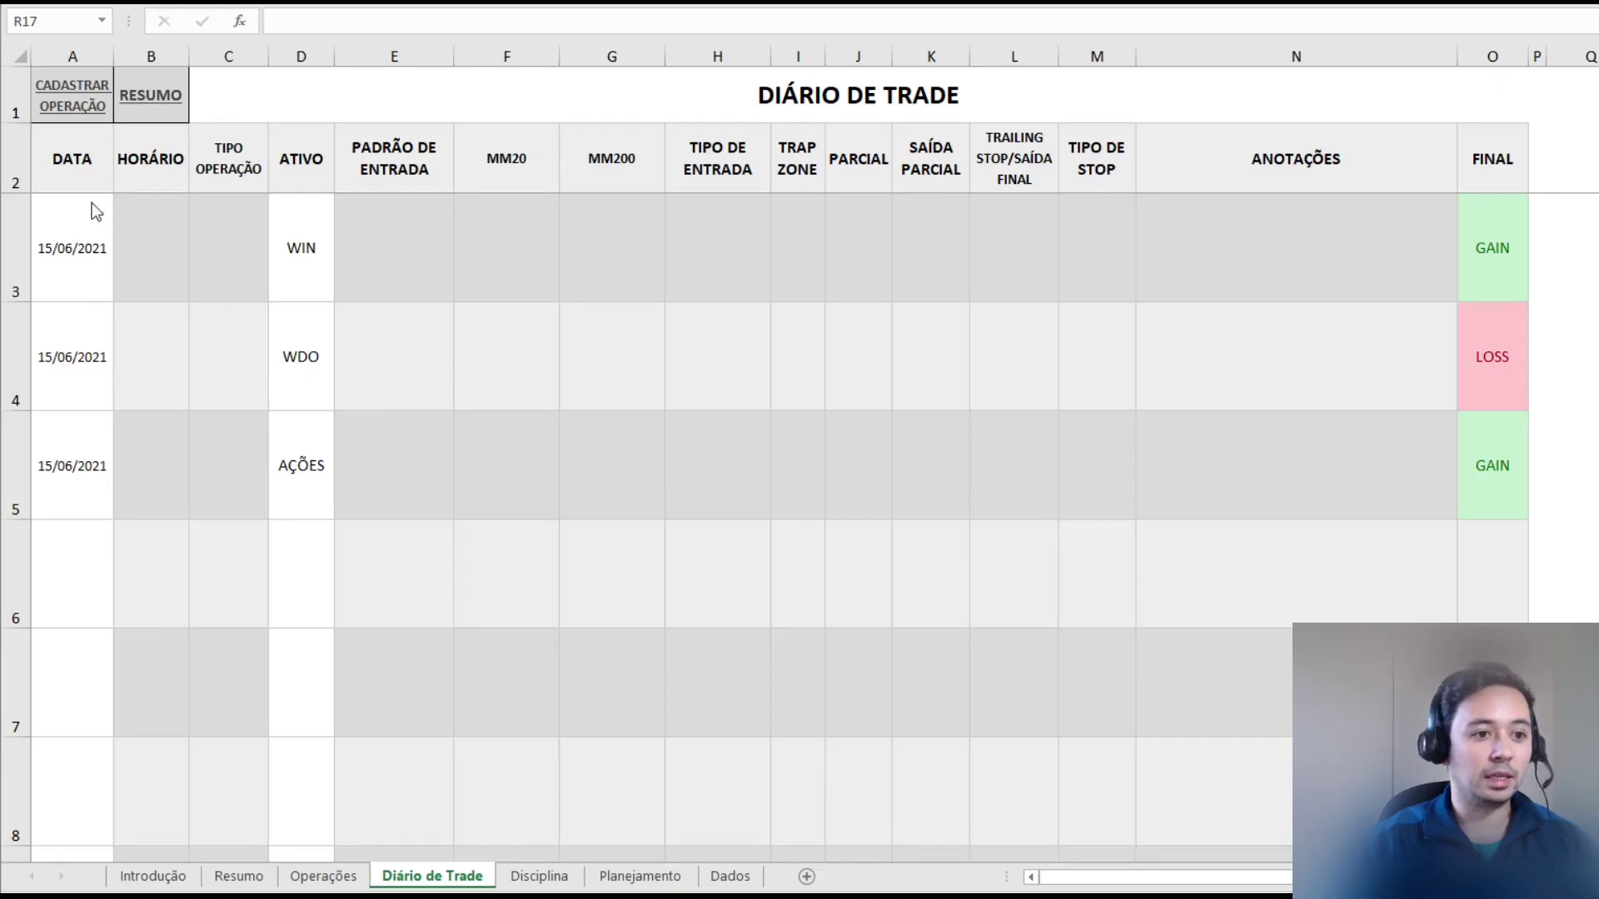
pyautogui.moveTo(57, 147); pyautogui.dragTo(78, 461)
pyautogui.click(54, 250)
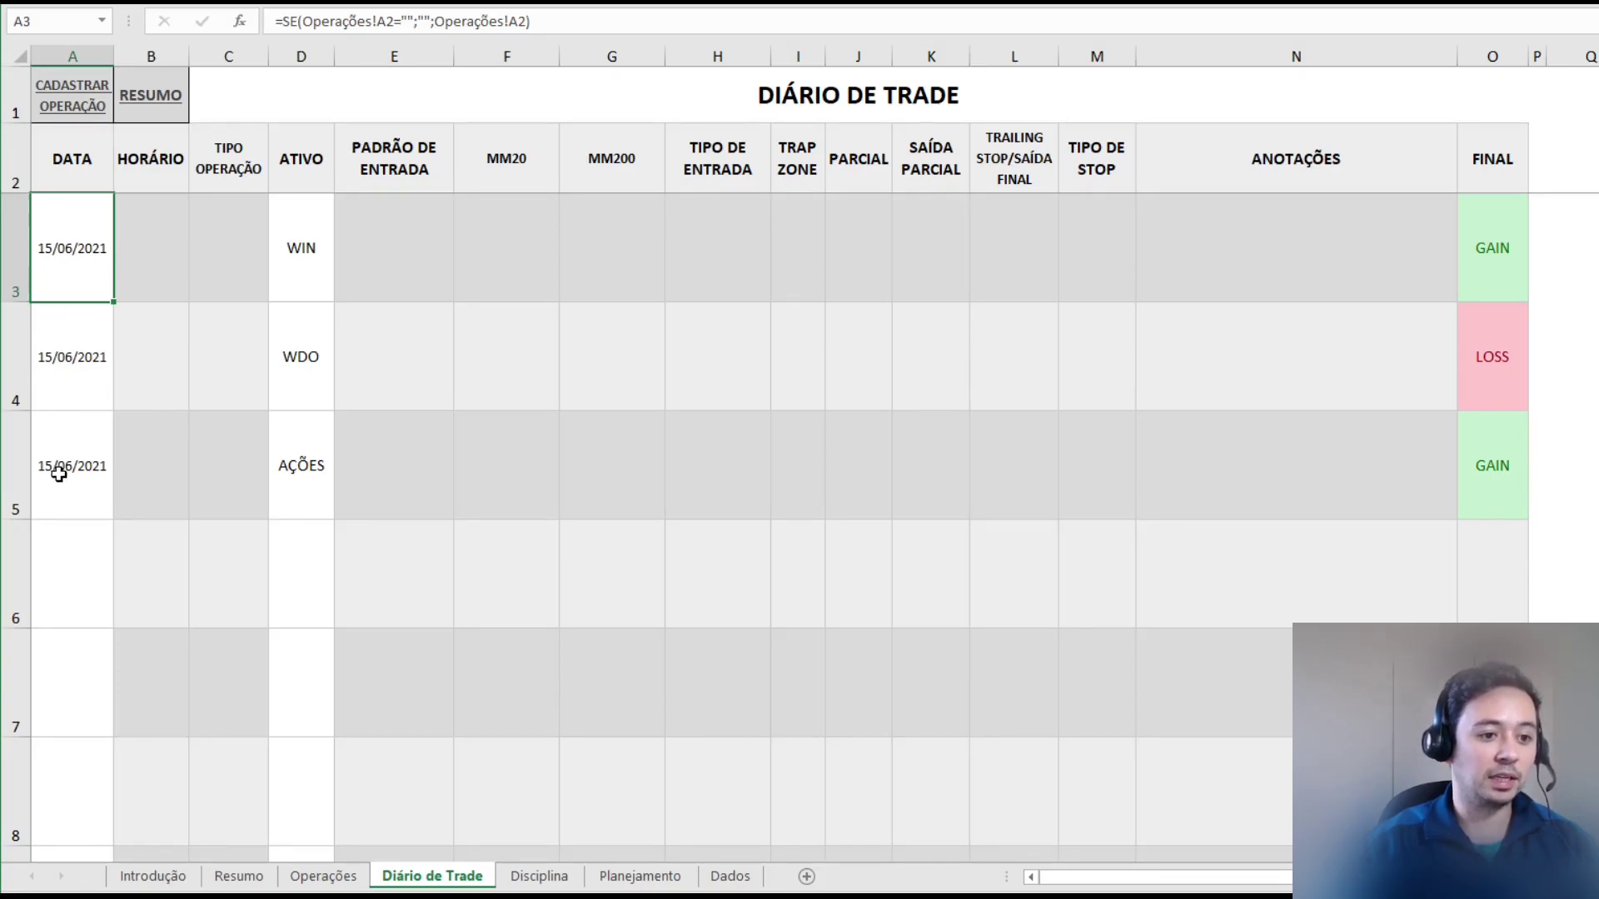
pyautogui.click(323, 876)
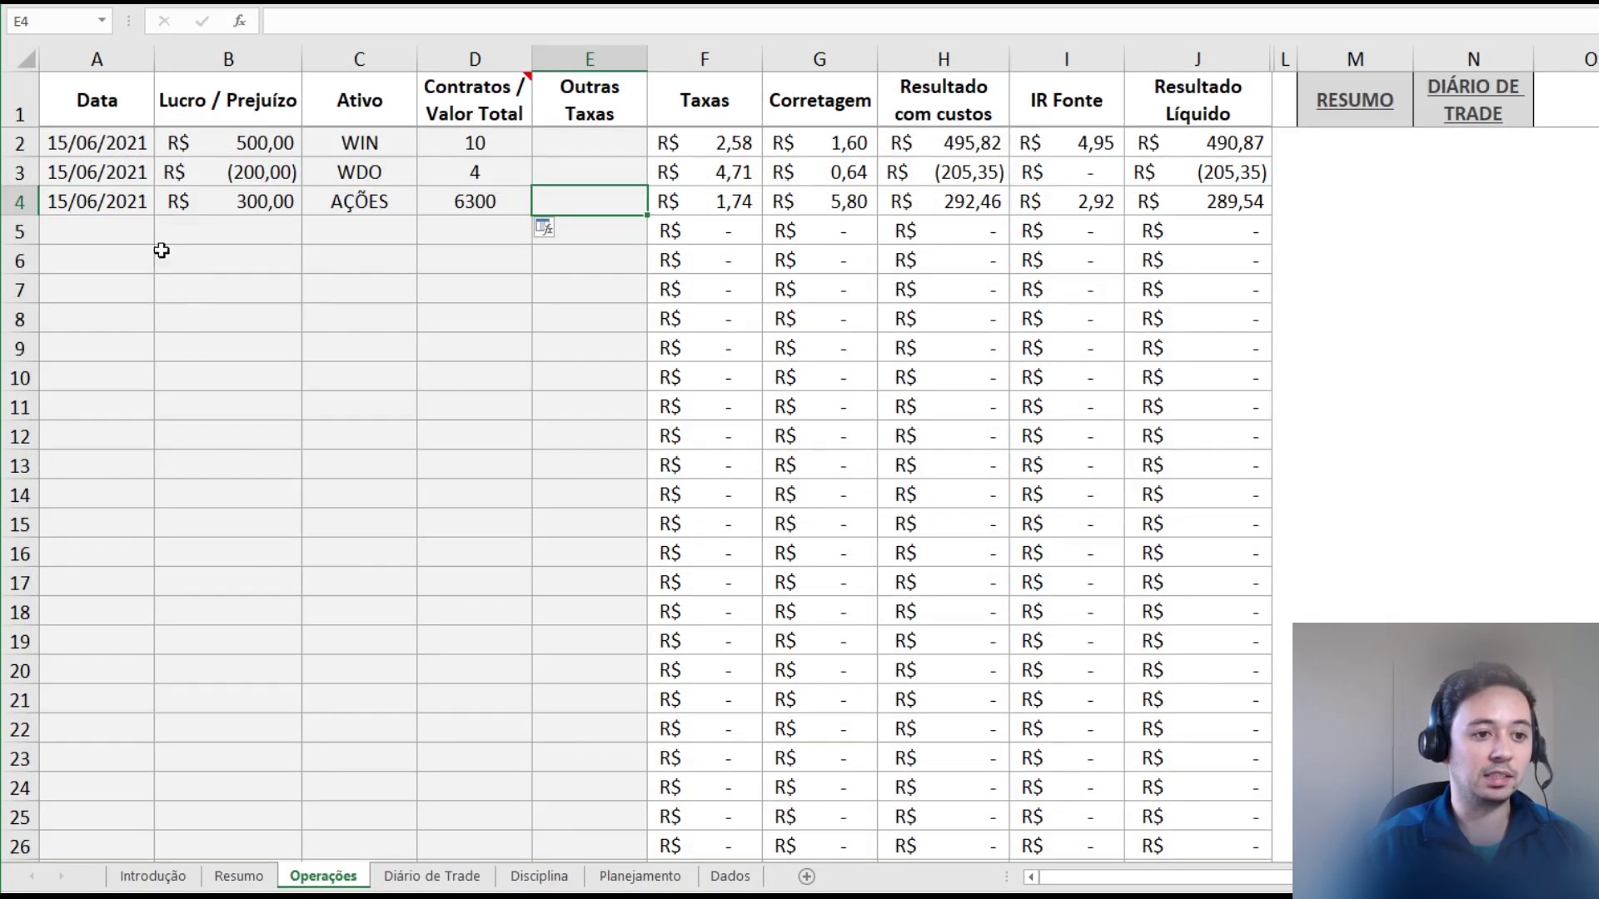
pyautogui.moveTo(84, 143); pyautogui.dragTo(466, 204)
pyautogui.click(475, 260)
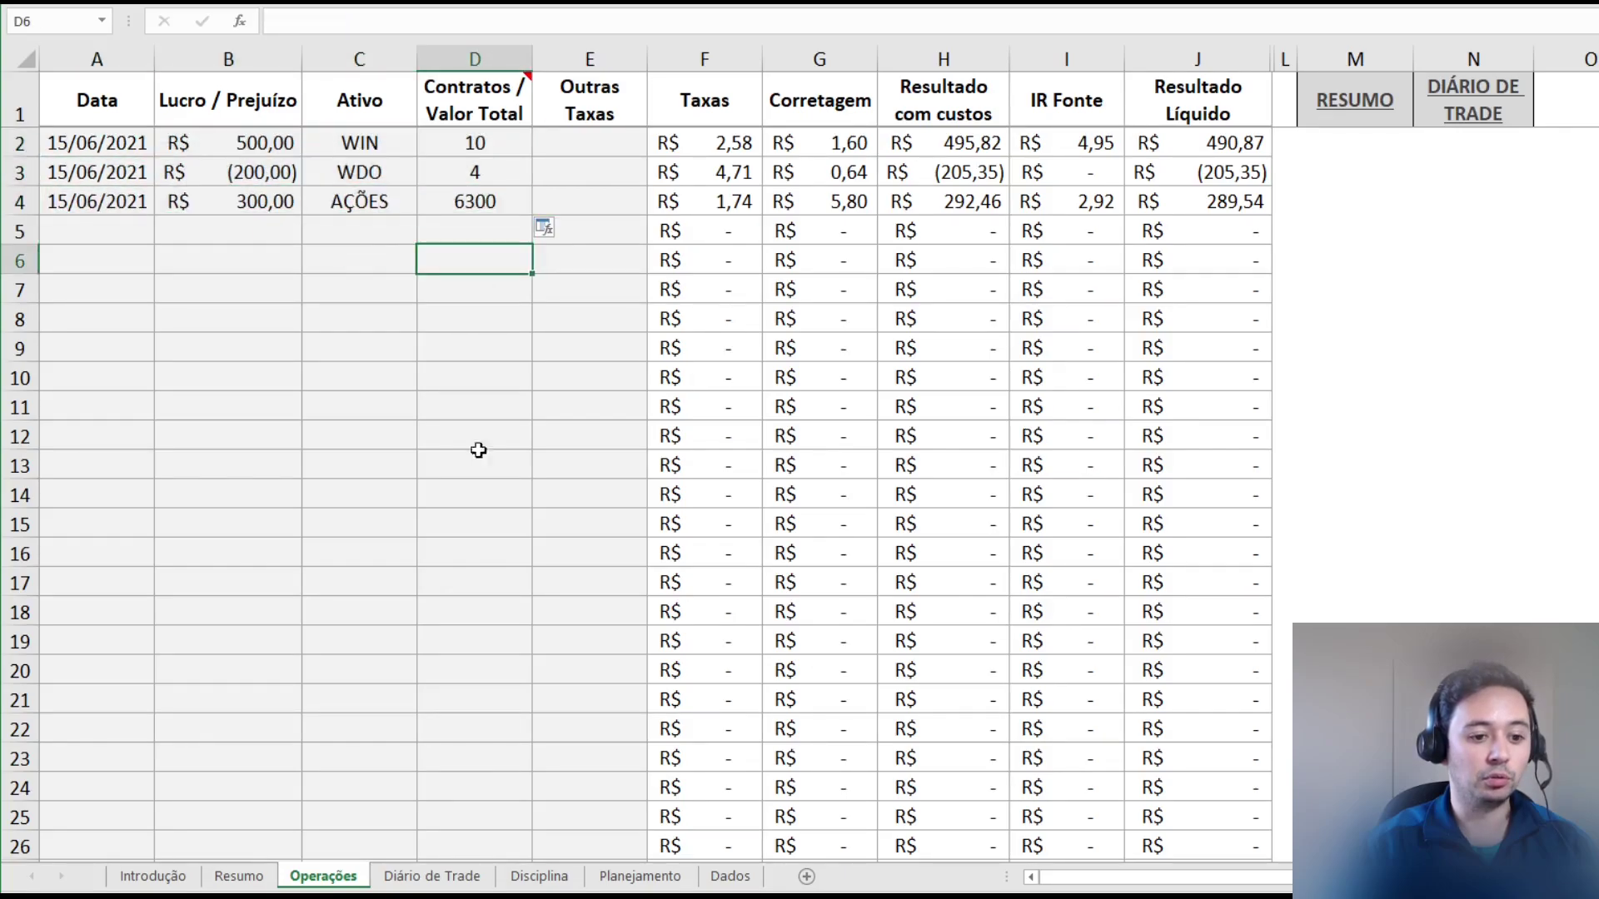
# - In the Diário de Trade sheet, set the WIN trade's Horário to 10:15 and its Tipo Operação to COMPRA
pyautogui.click(437, 881)
pyautogui.click(143, 270)
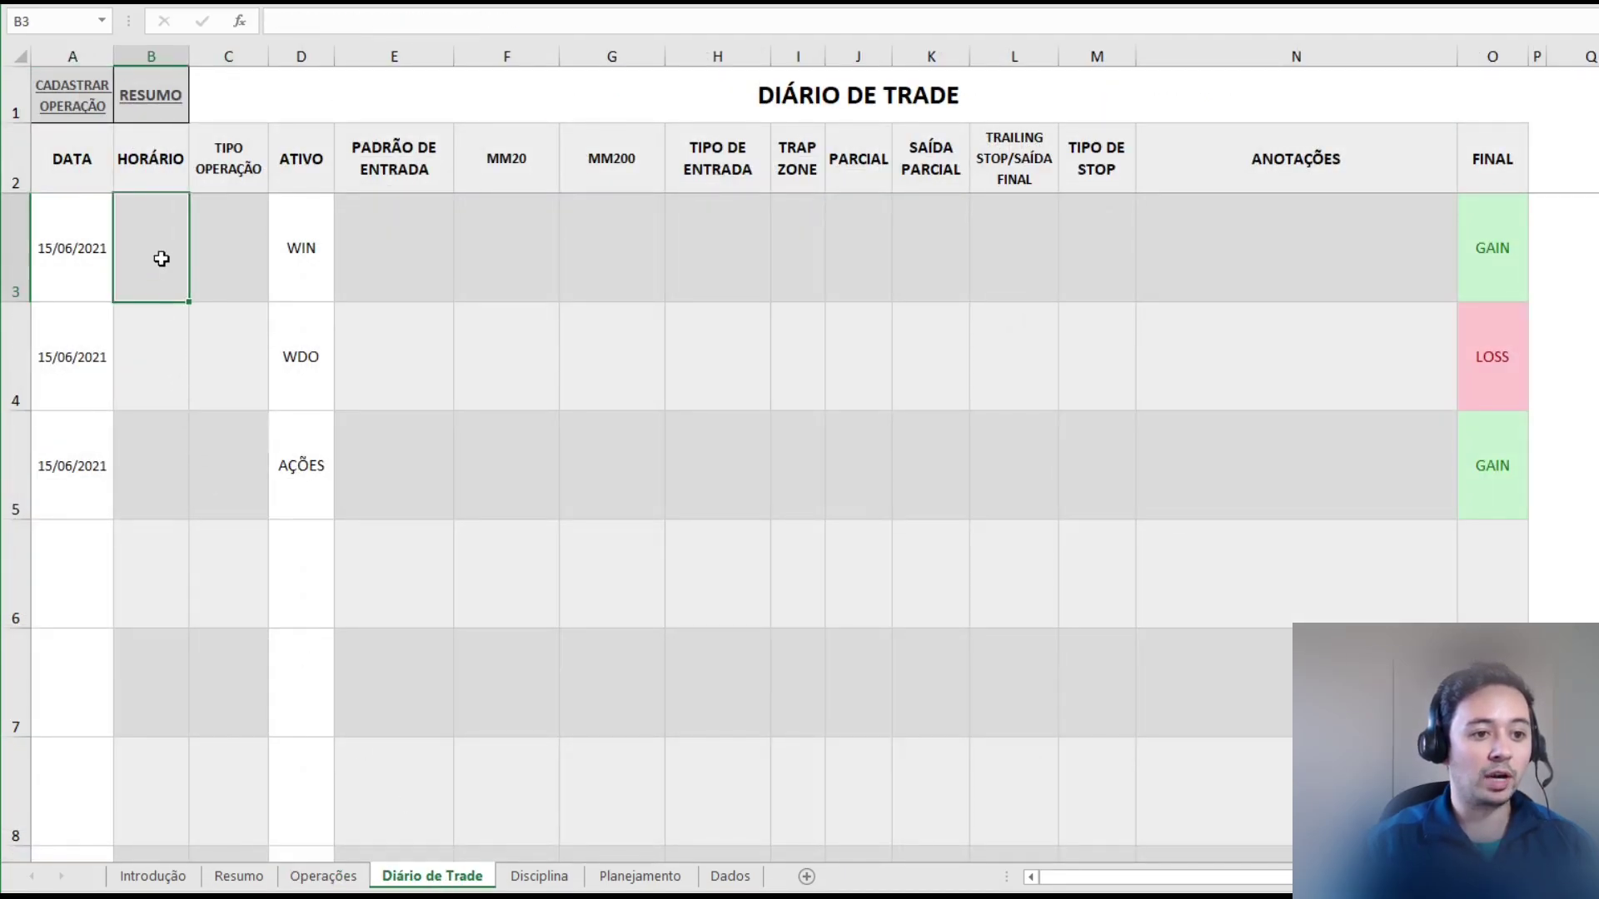
pyautogui.write('10:15:00')
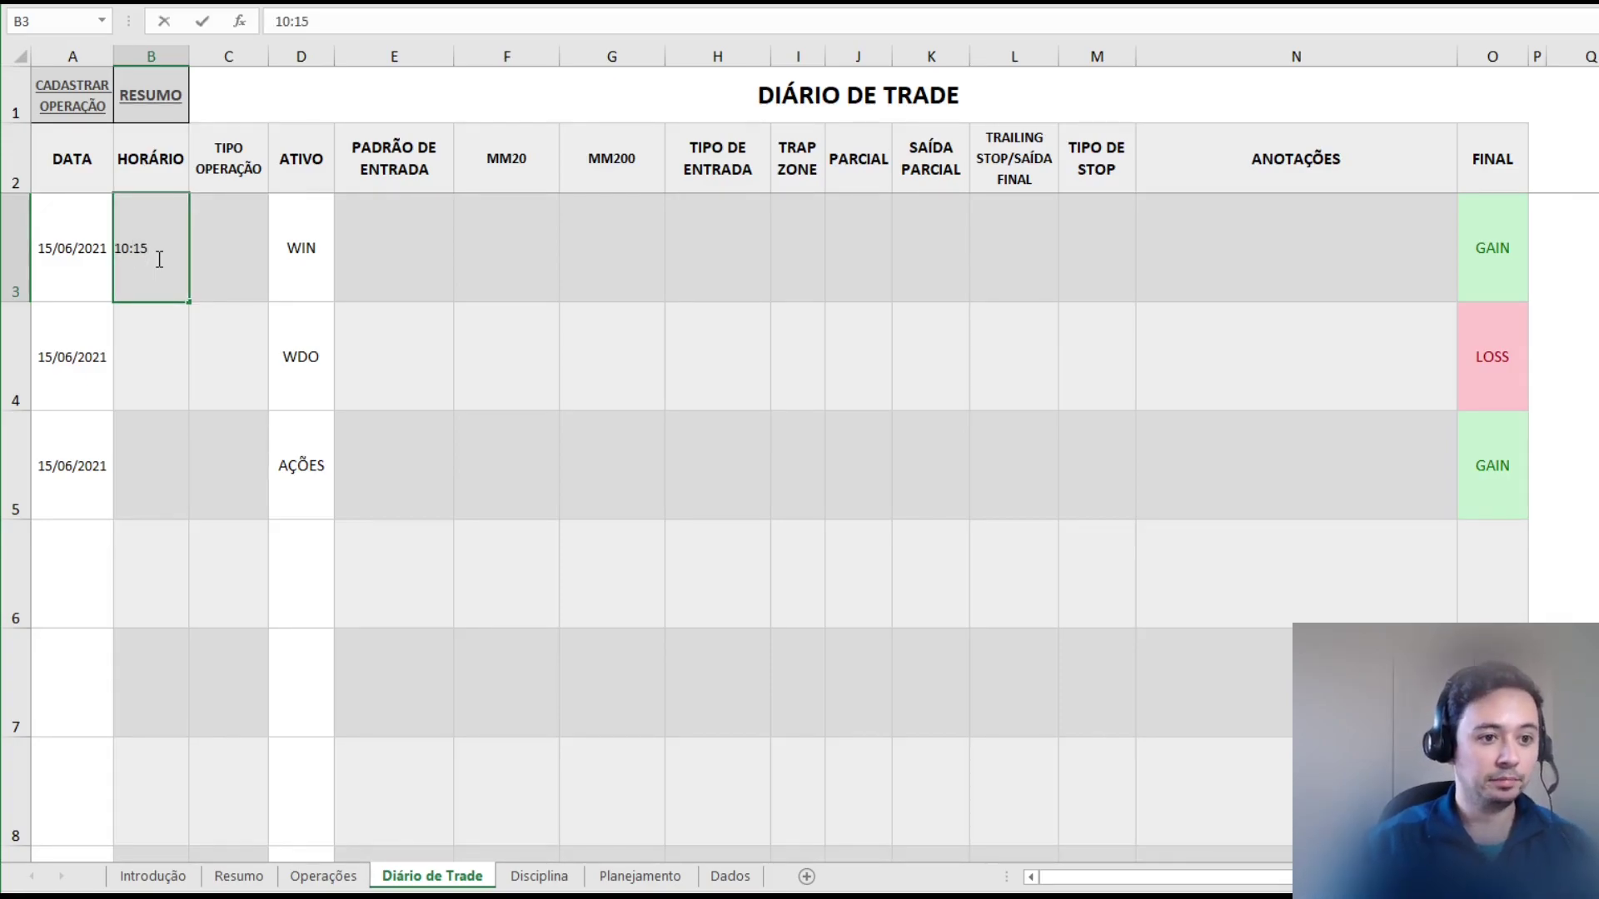
pyautogui.click(193, 250)
pyautogui.click(278, 294)
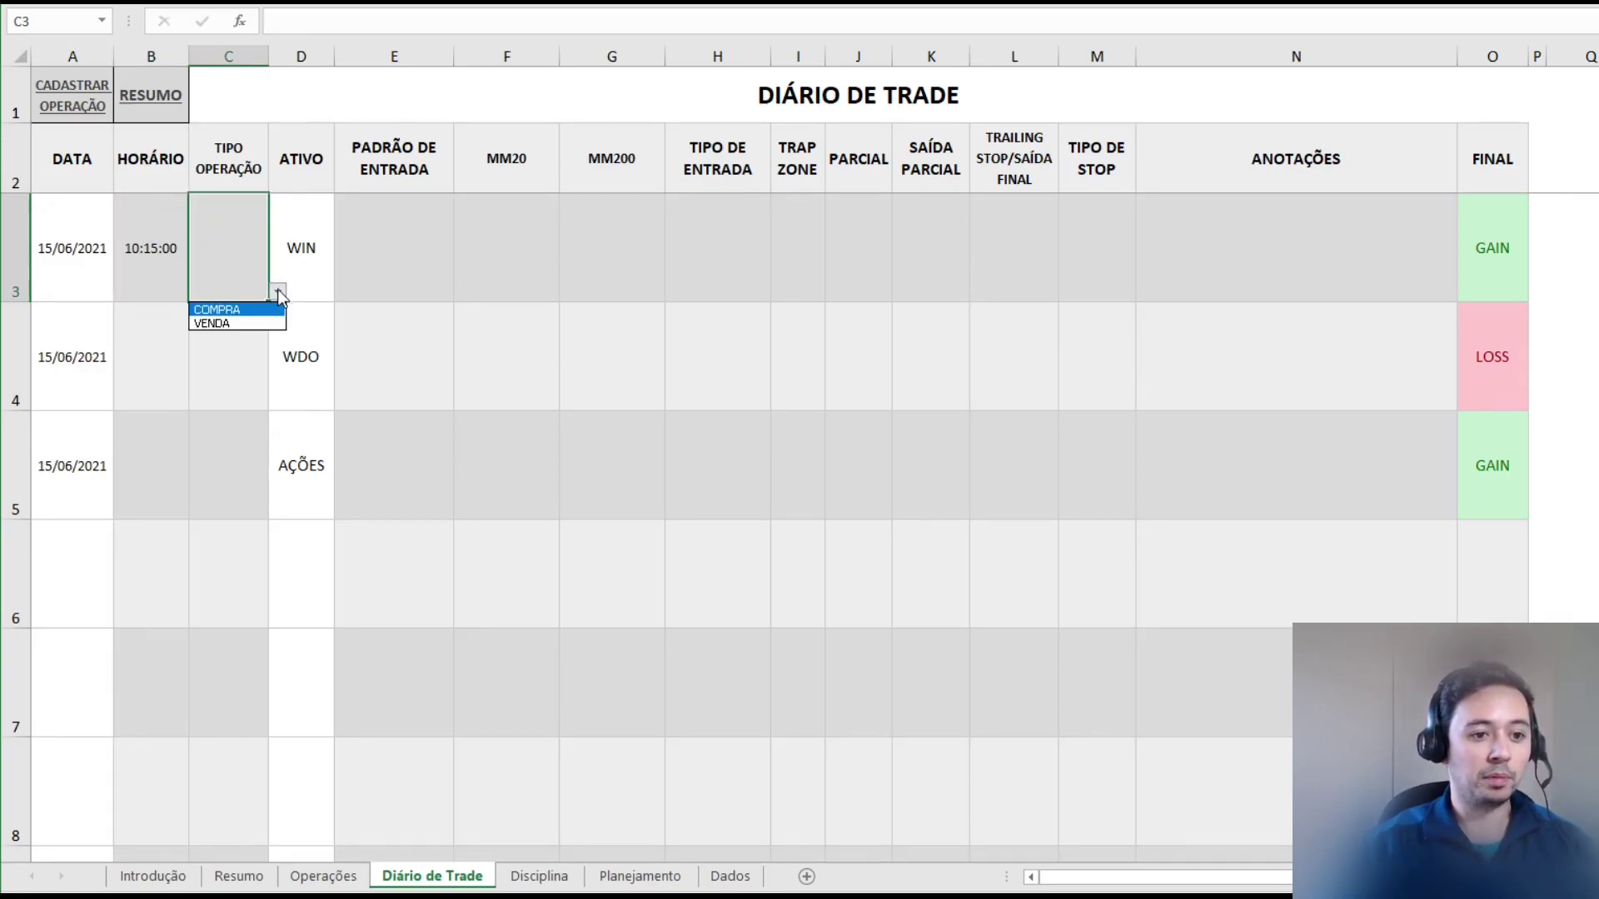
pyautogui.click(241, 314)
# - Enter PIVÔ DE ALTA as the Padrão de Entrada of the WIN trade in row 3
pyautogui.click(397, 237)
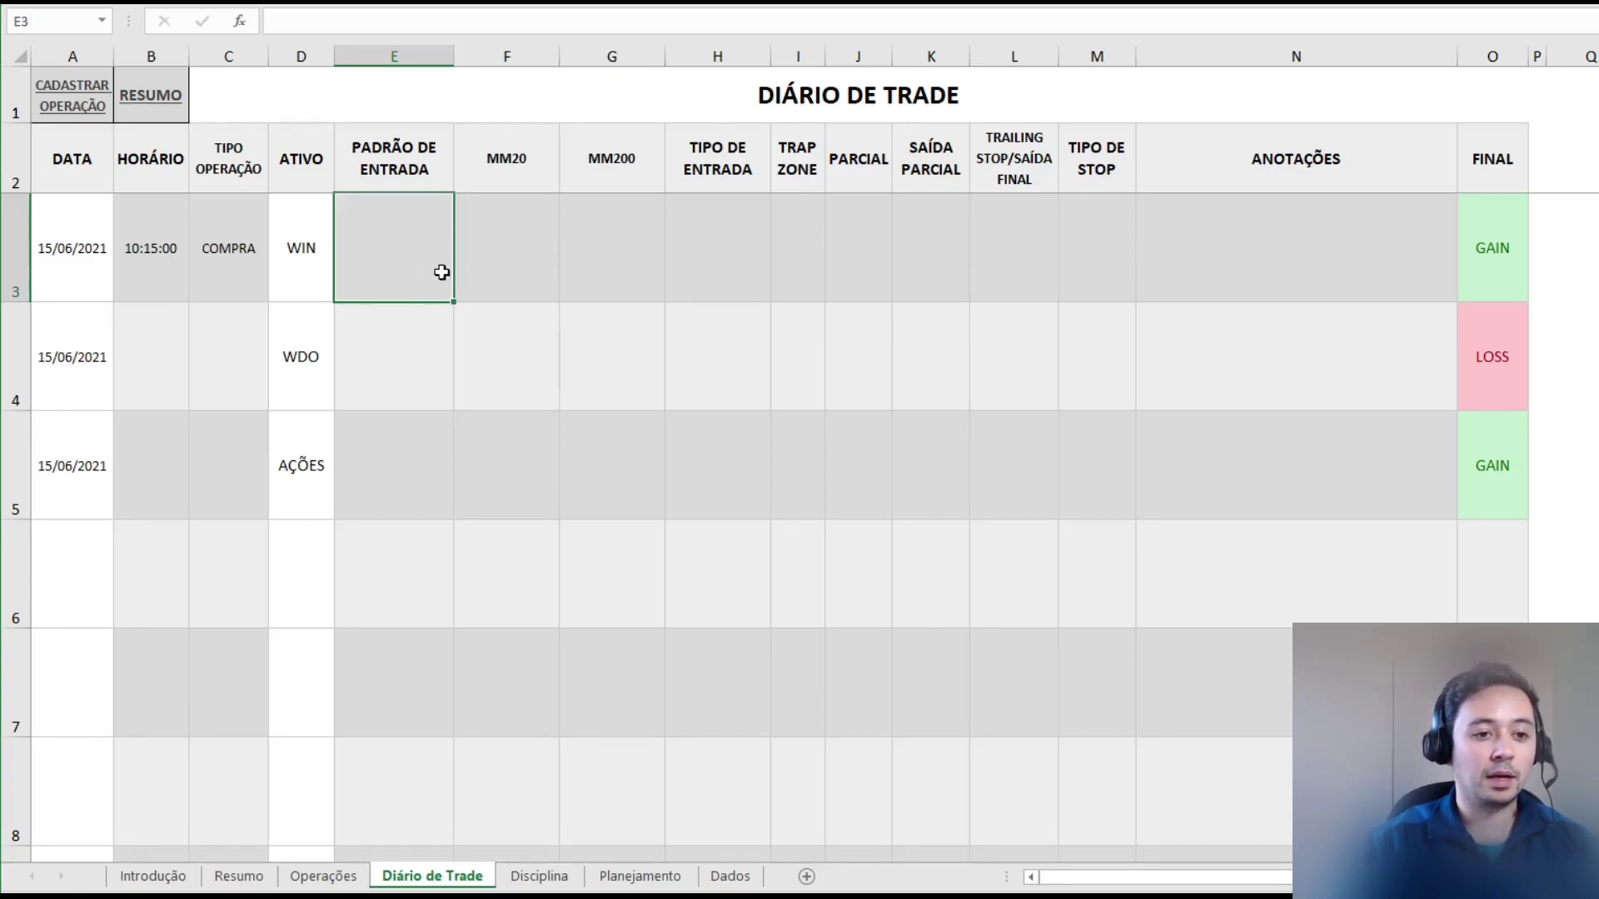
pyautogui.write('PI')
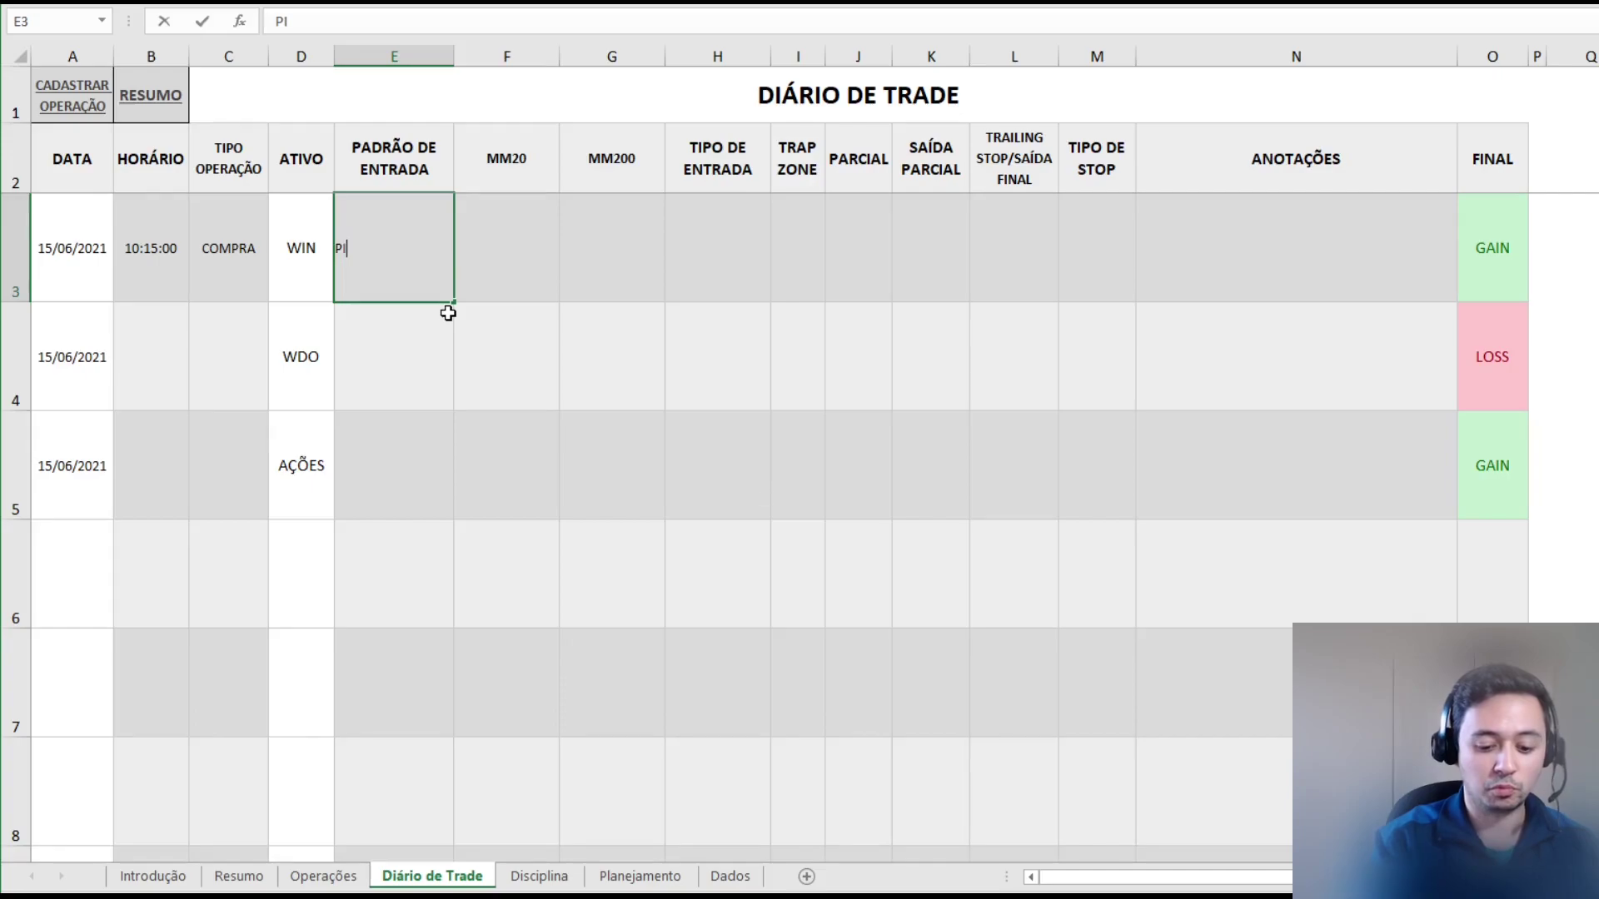
pyautogui.write('VÔ DWE')
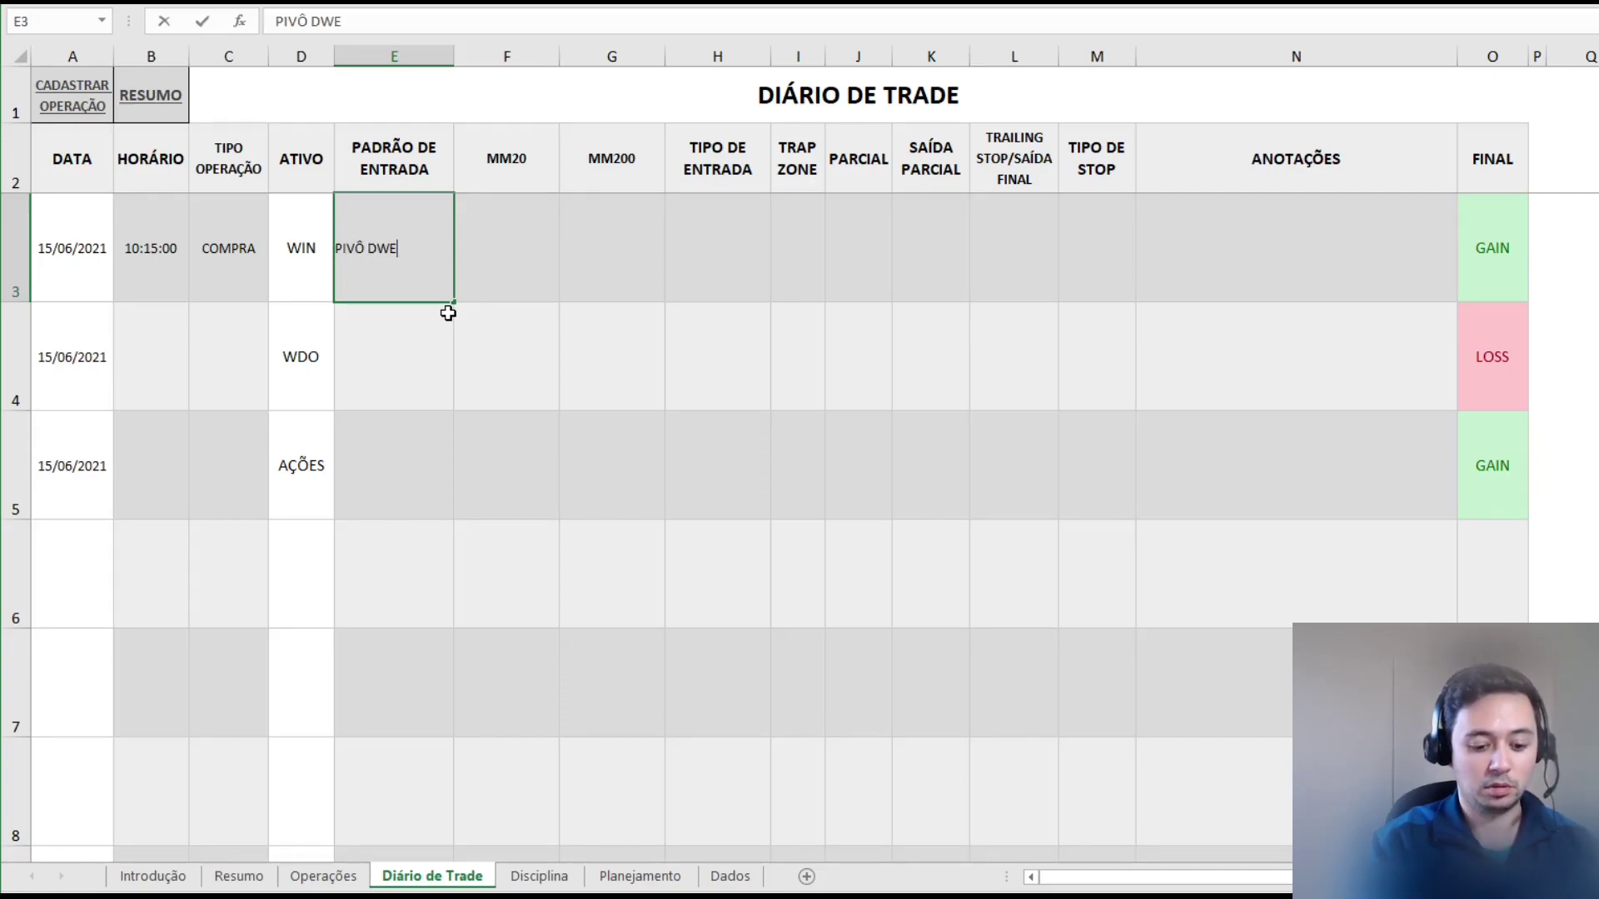
pyautogui.press('BackSpace')
pyautogui.press('BackSpace')
pyautogui.write('E ALTA')
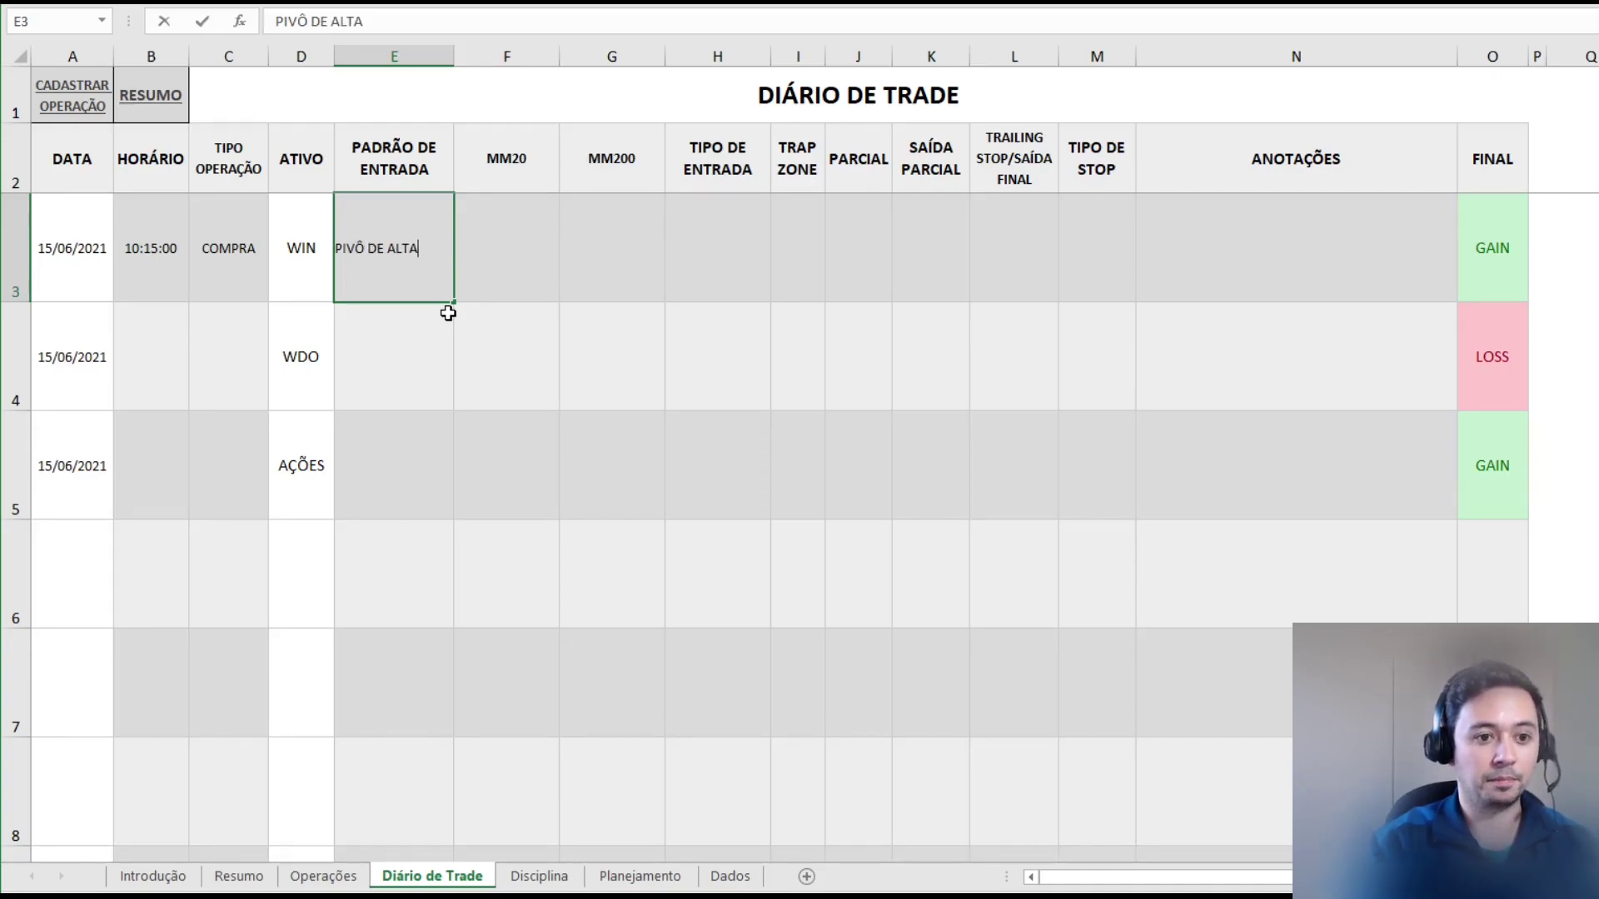
# - For the WIN trade in row 3, set both MM20 and MM200 to A FAVOR
pyautogui.press('Tab')
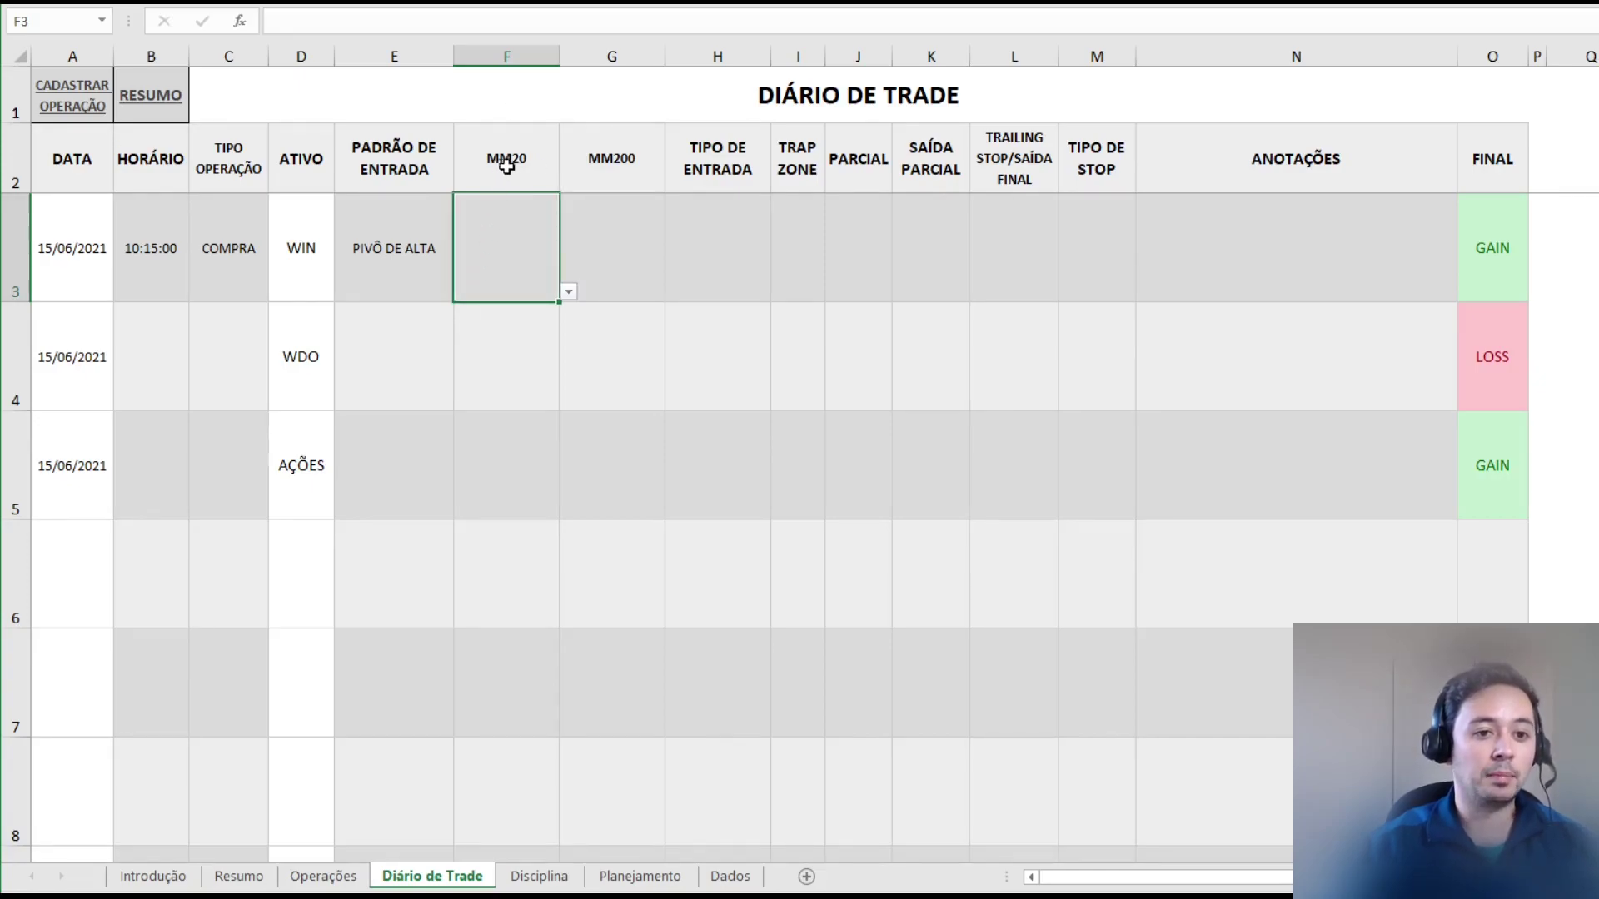
pyautogui.click(569, 293)
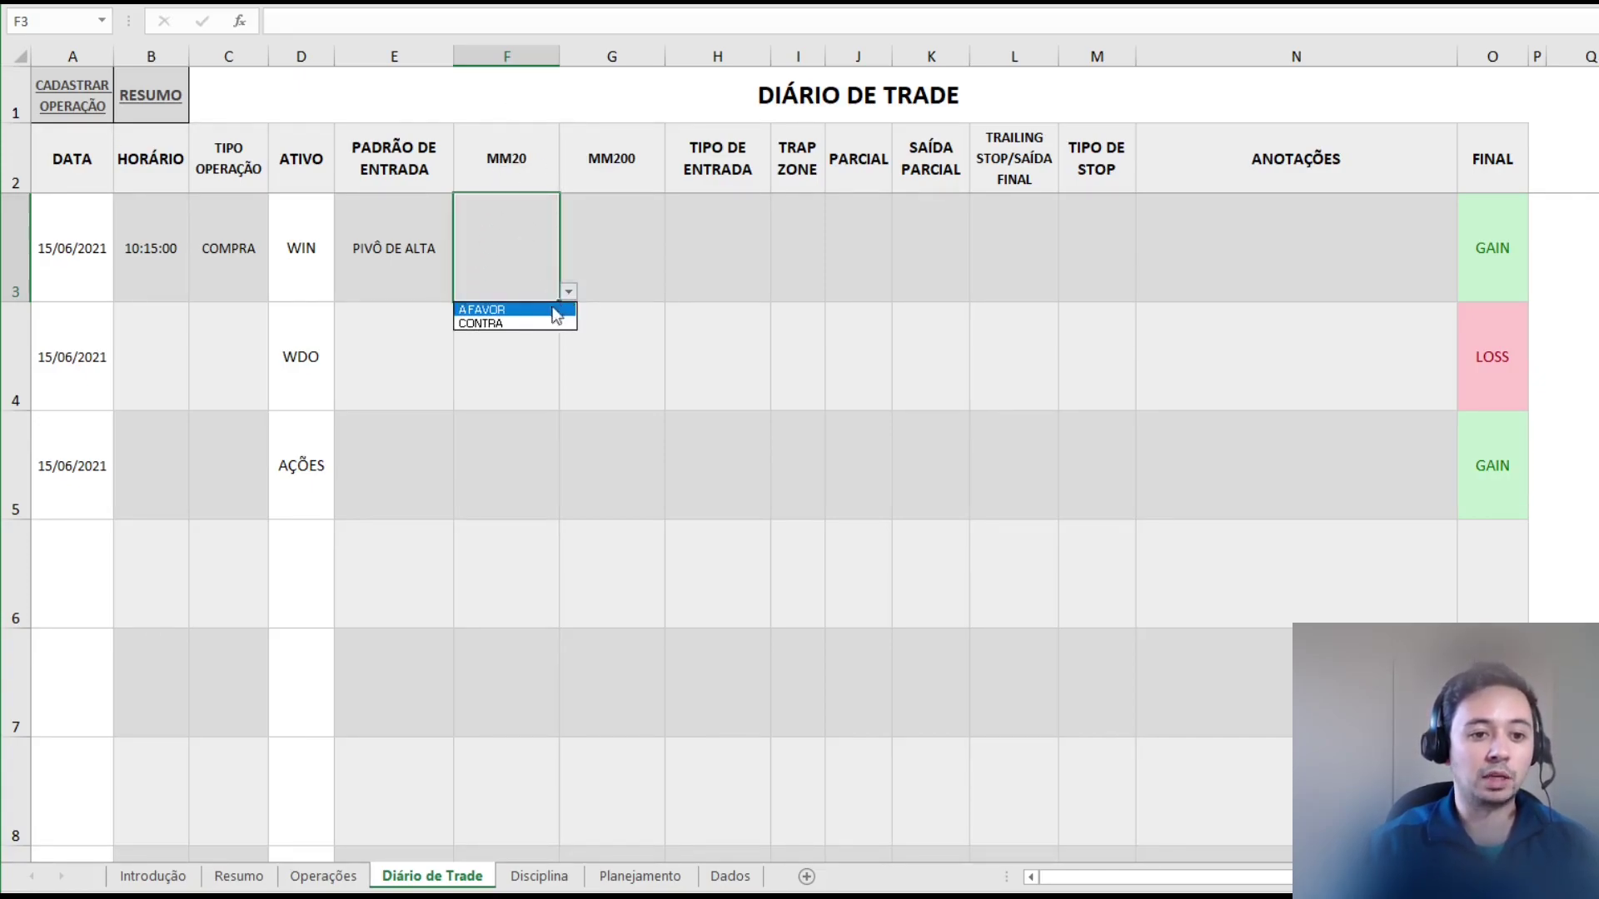
pyautogui.click(521, 310)
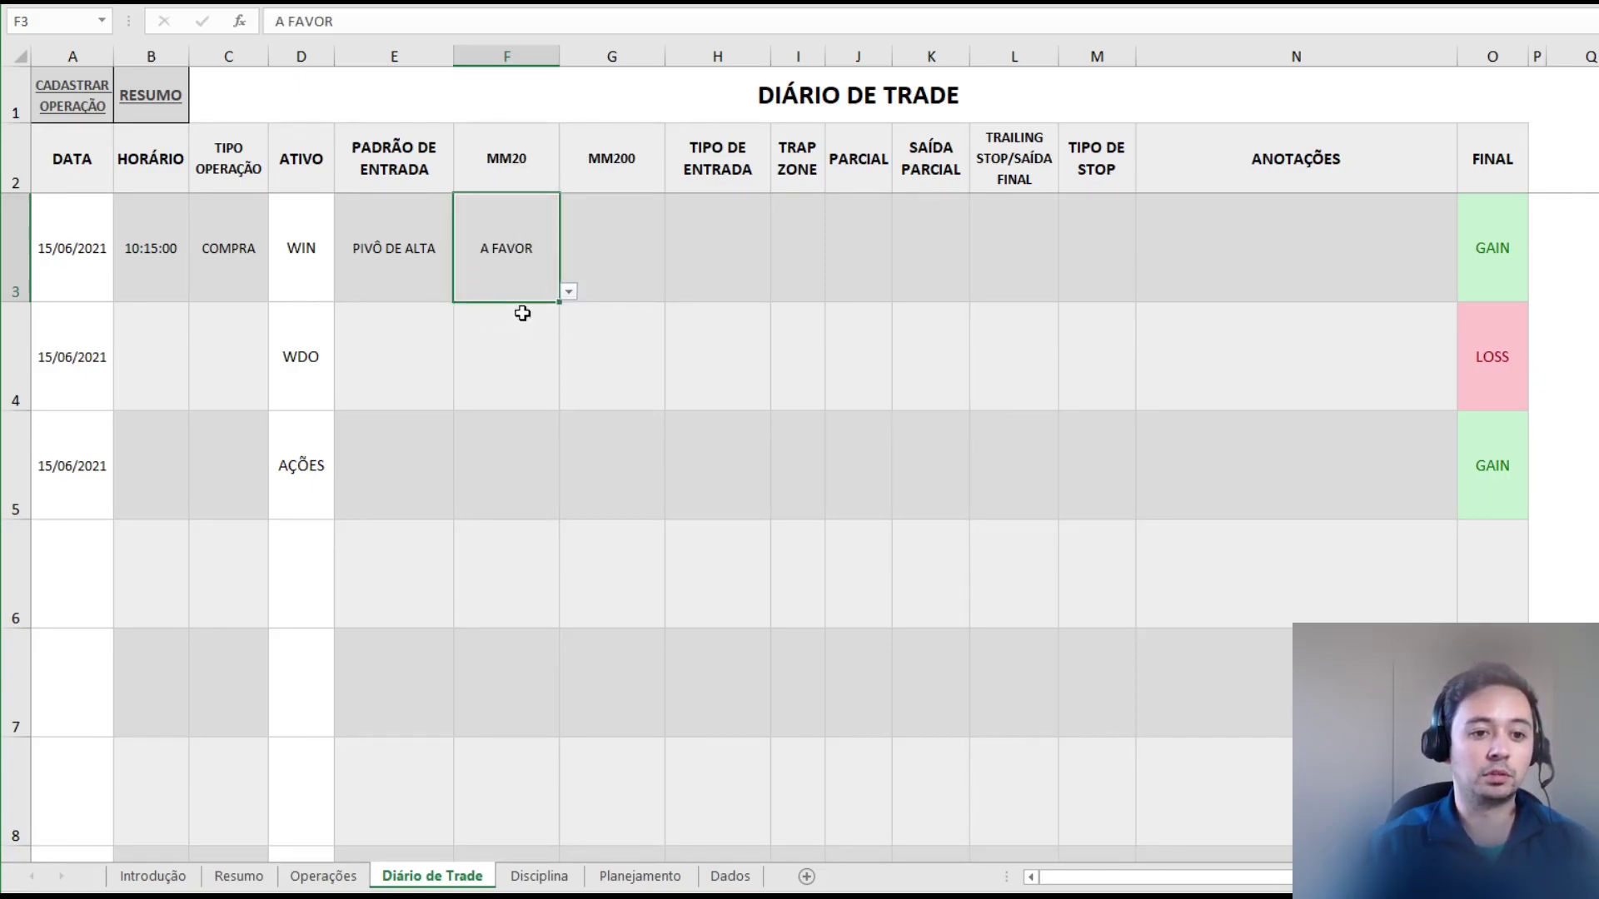
pyautogui.click(617, 251)
pyautogui.click(673, 292)
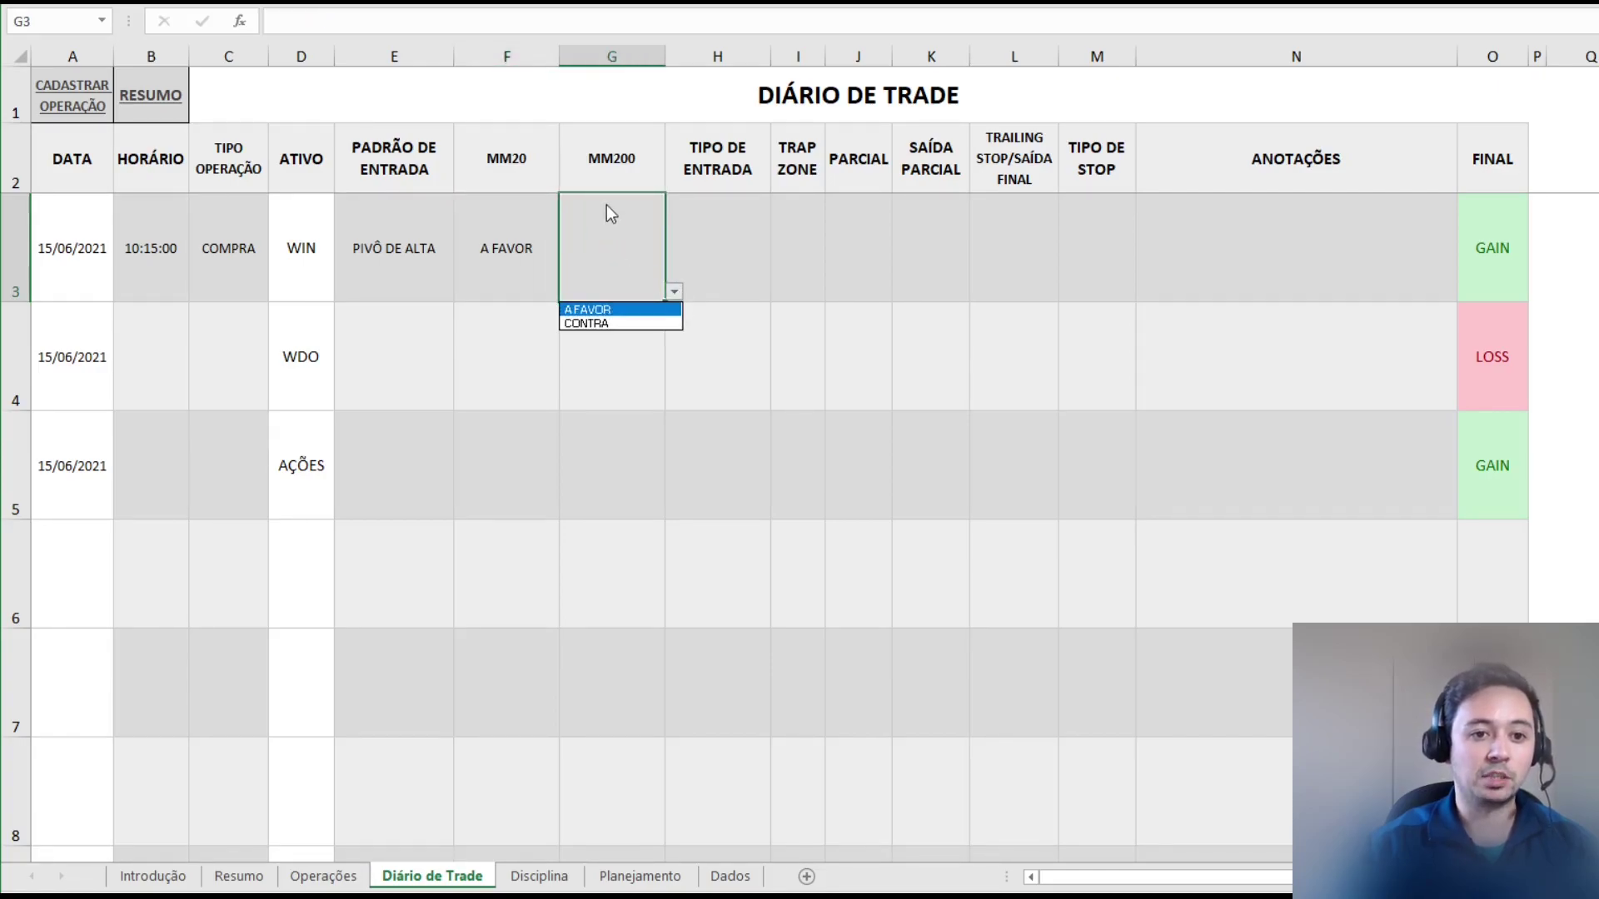
pyautogui.click(609, 309)
# - Set the WIN trade's Tipo de Entrada to VIOLAÇÃO and its Trap Zone to NÃO
pyautogui.click(729, 267)
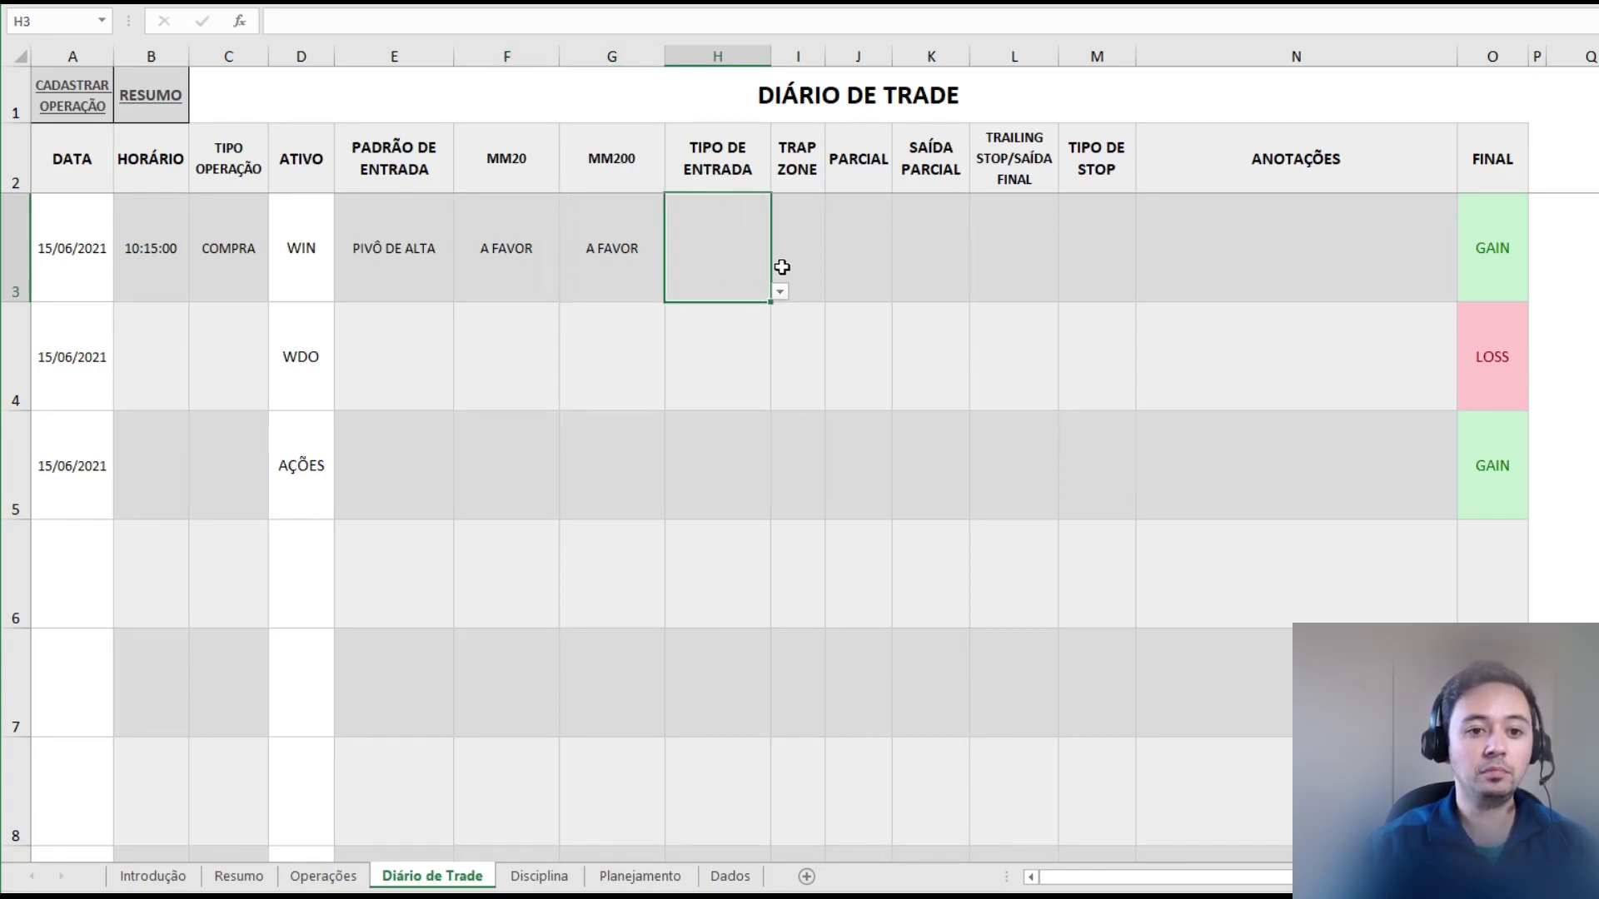
pyautogui.click(780, 293)
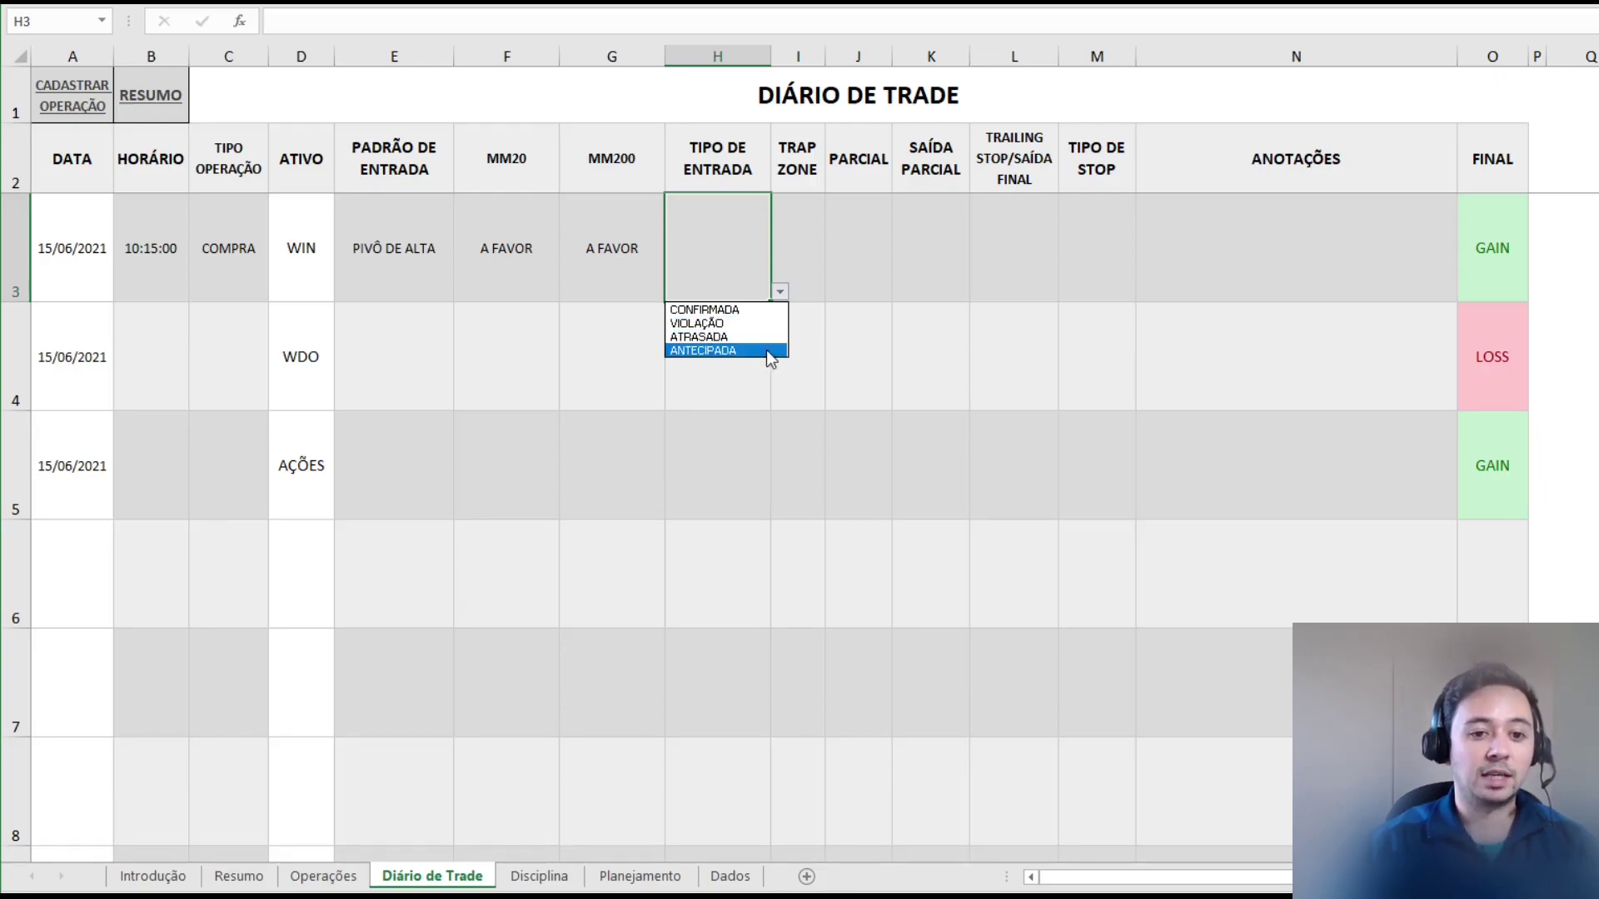
pyautogui.click(756, 330)
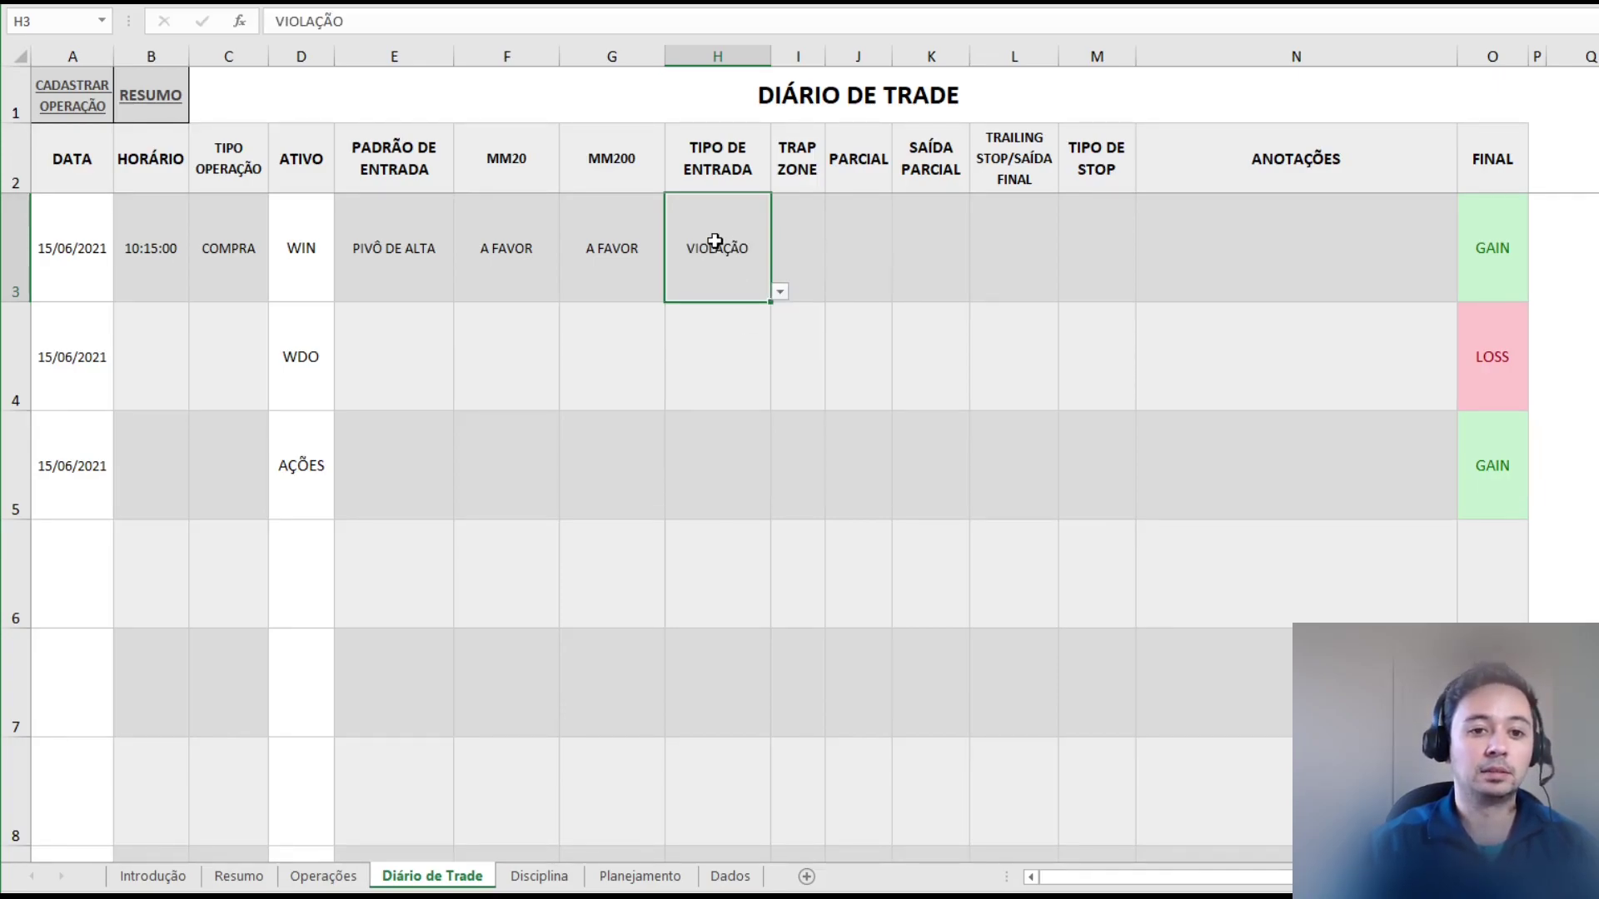
pyautogui.click(794, 278)
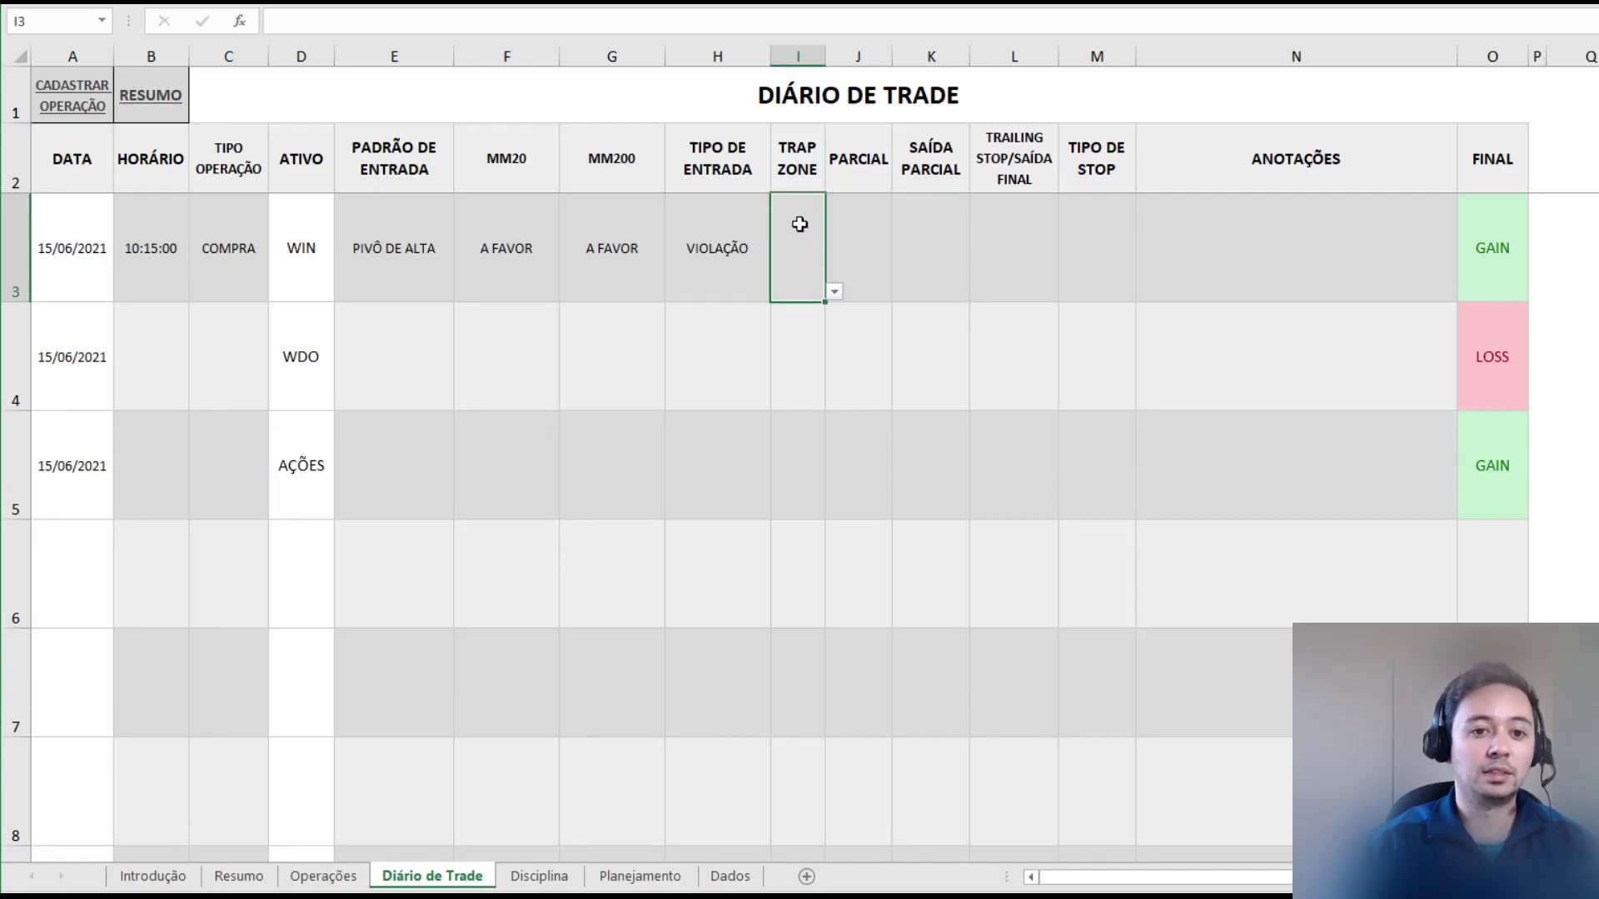
pyautogui.click(834, 293)
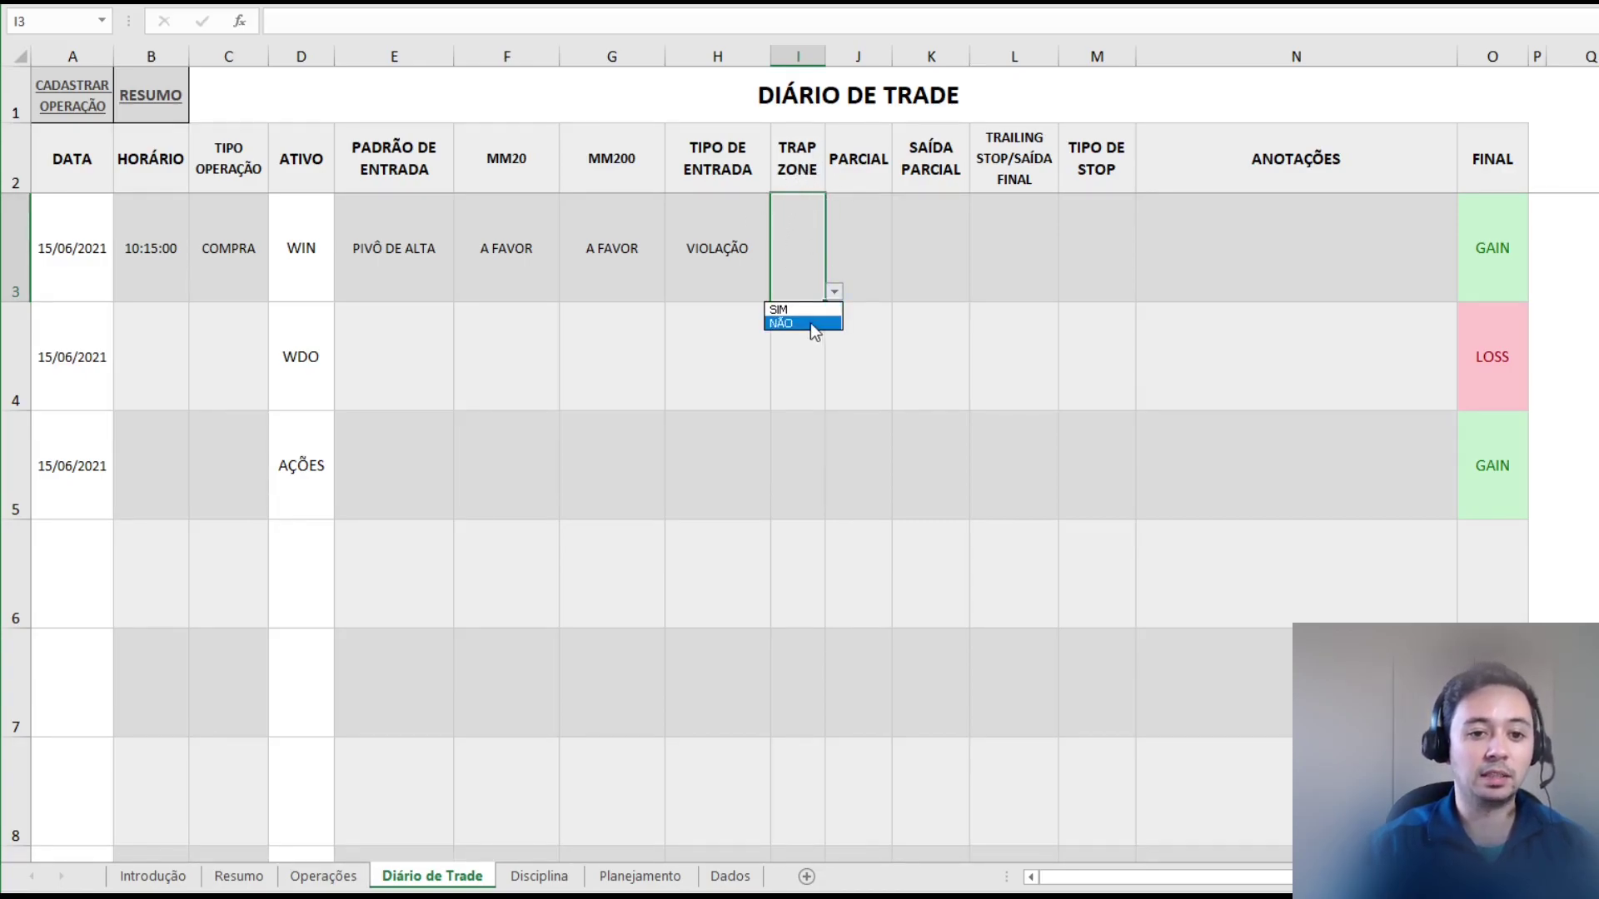
pyautogui.click(798, 324)
# - Set the WIN trade's Parcial to NÃO and its Saída Parcial to NÃO FIZ
pyautogui.click(885, 260)
pyautogui.click(901, 292)
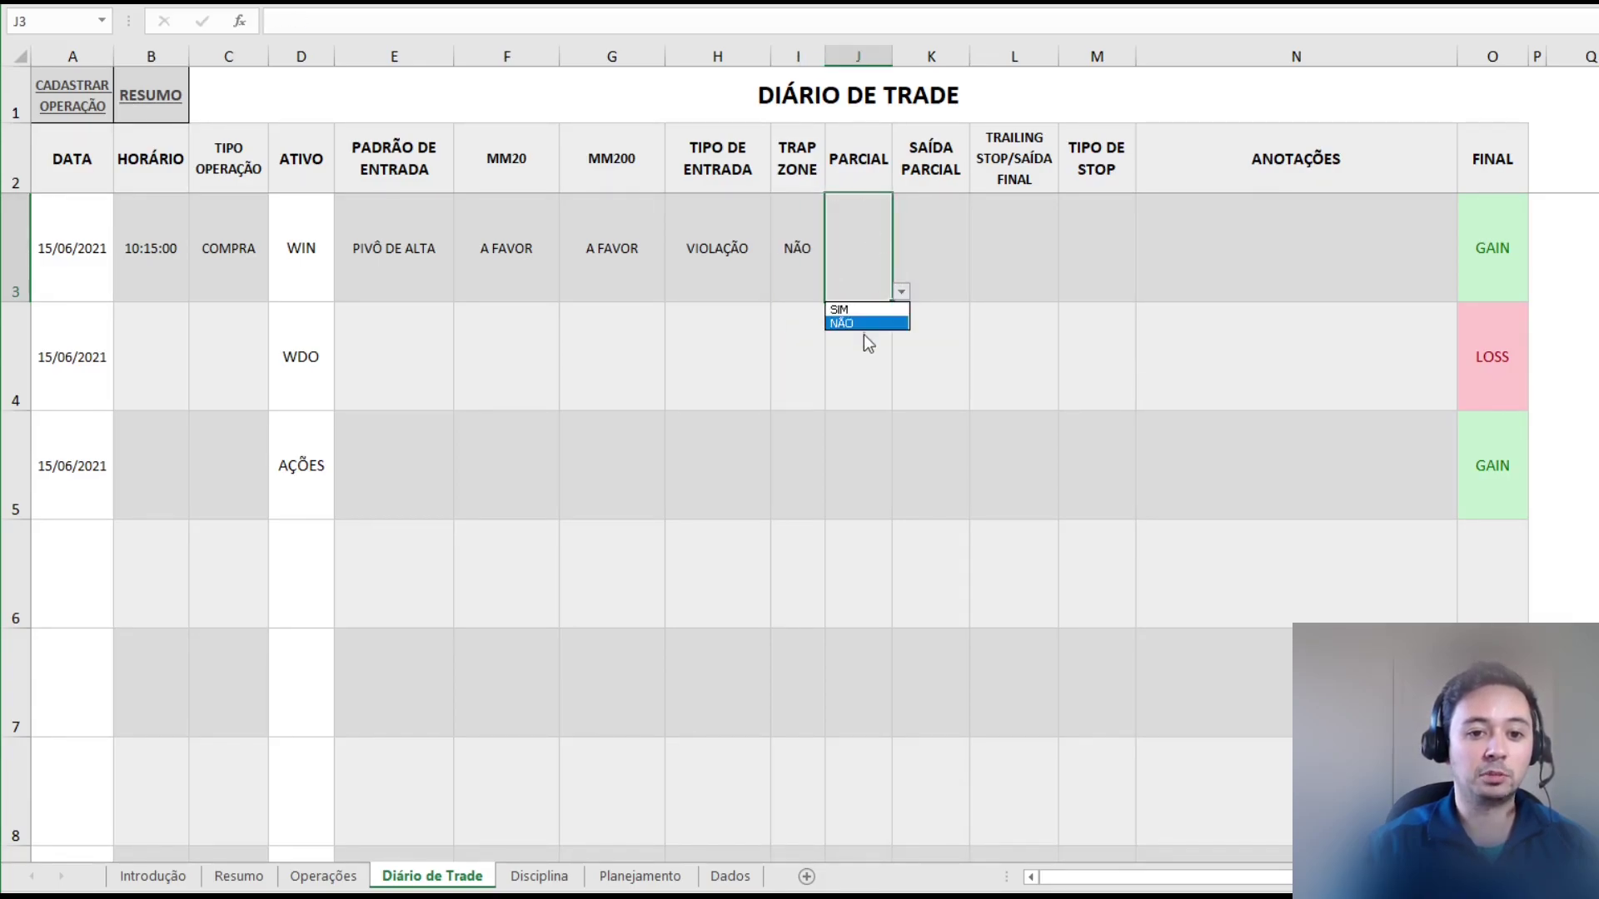
pyautogui.click(856, 323)
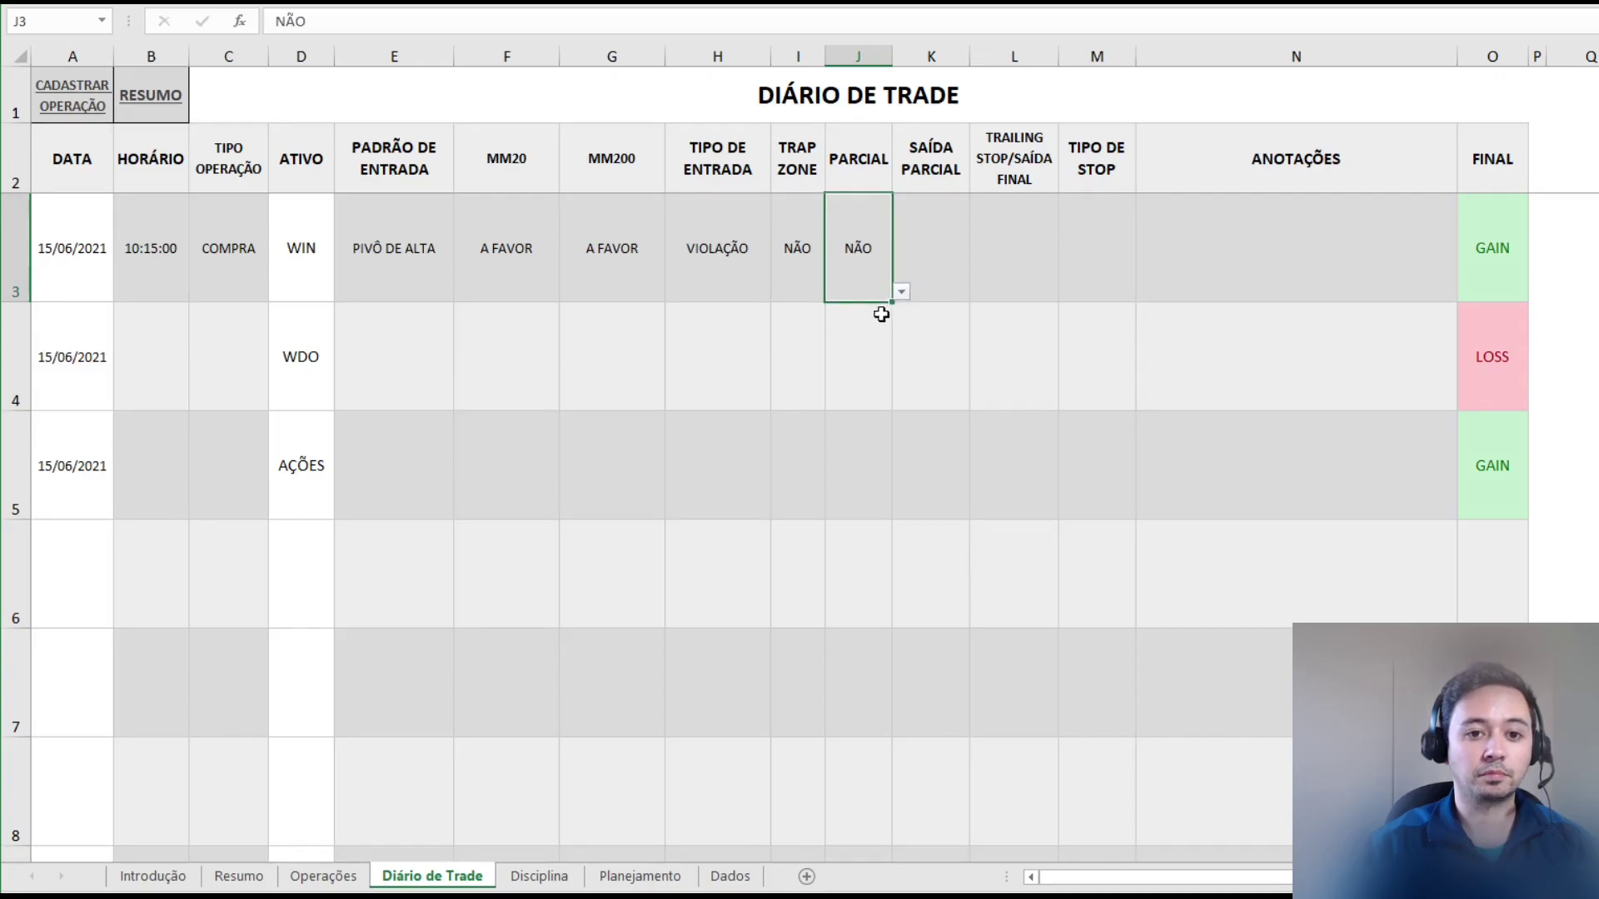
pyautogui.click(958, 274)
pyautogui.click(979, 292)
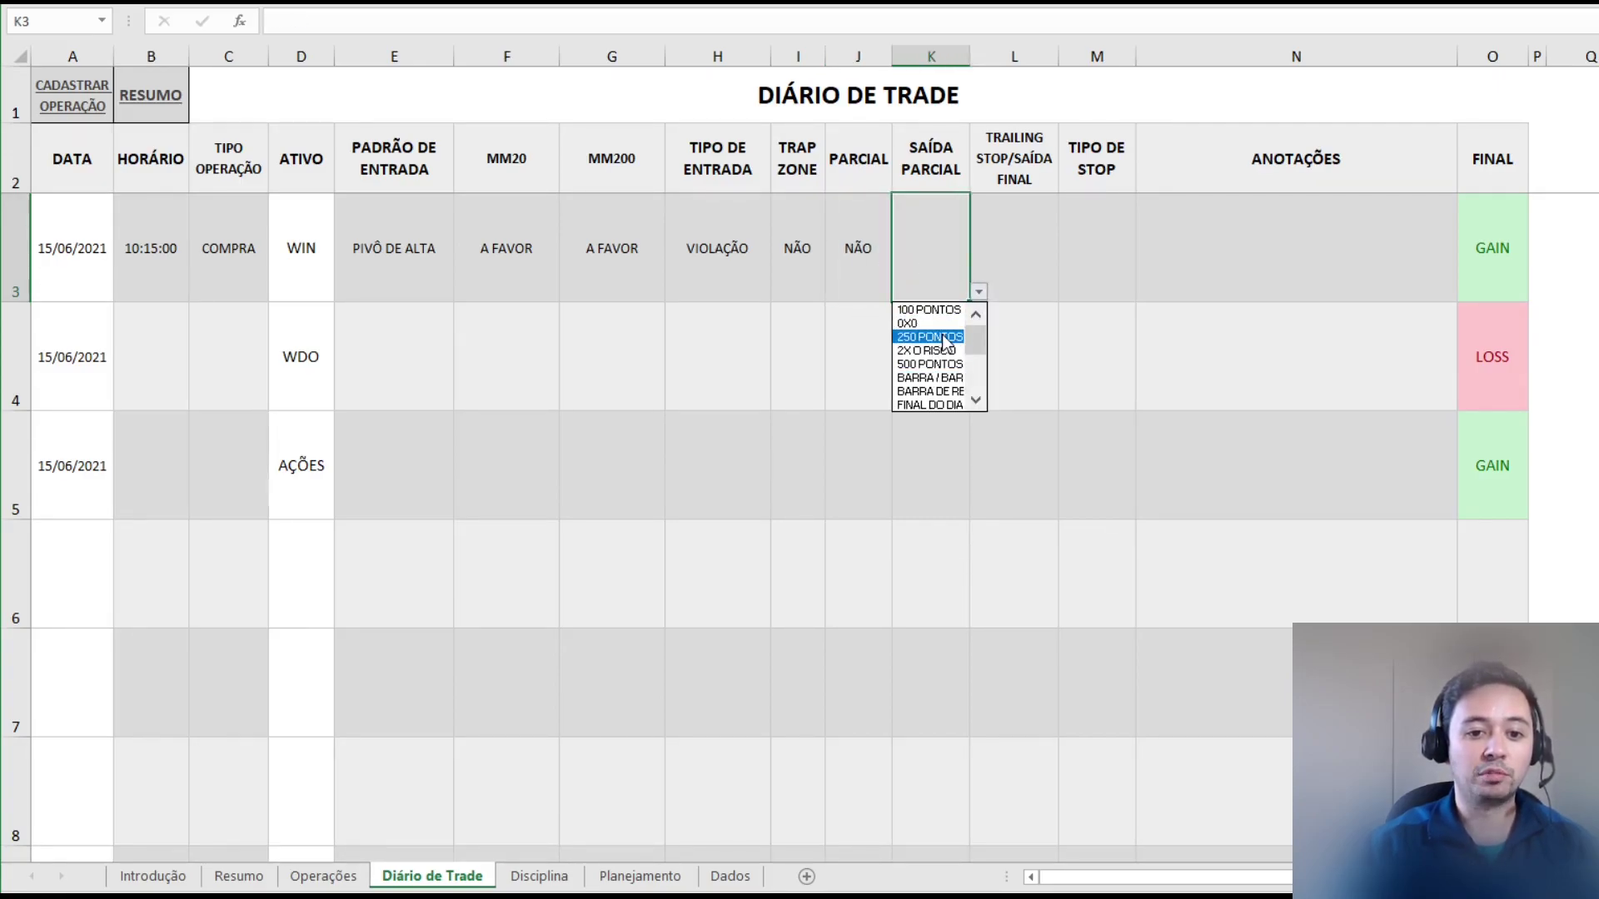
pyautogui.moveTo(975, 341); pyautogui.dragTo(976, 397)
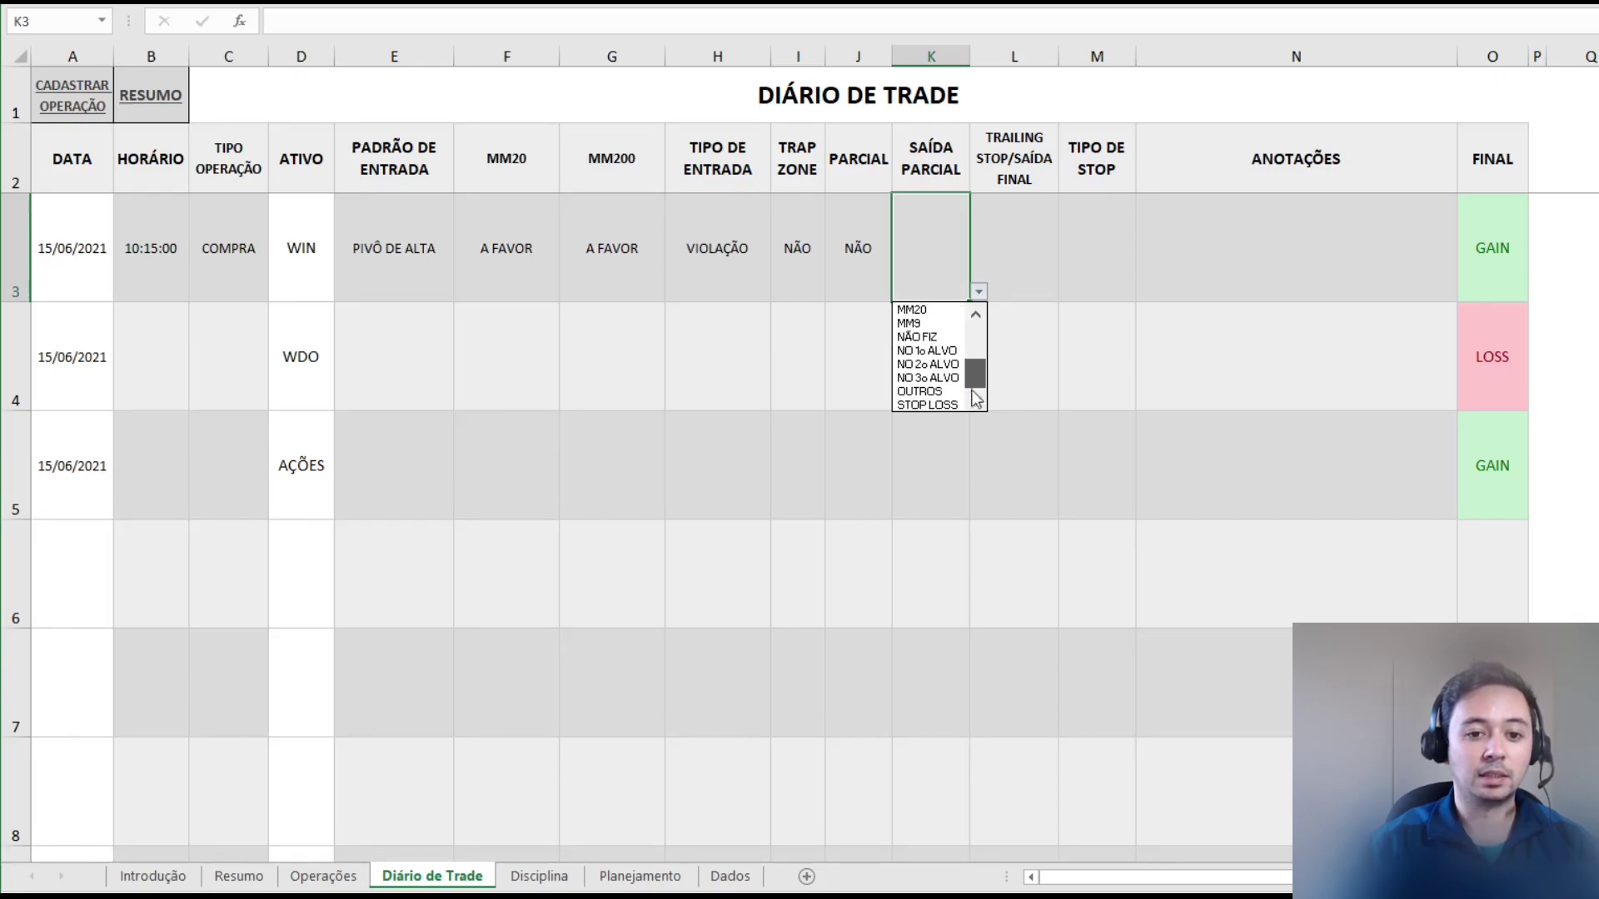
pyautogui.click(917, 336)
# - Set the WIN trade's Trailing Stop/Saída Final to NO 2o ALVO and its Tipo de Stop to TÉCNICO
pyautogui.click(1013, 243)
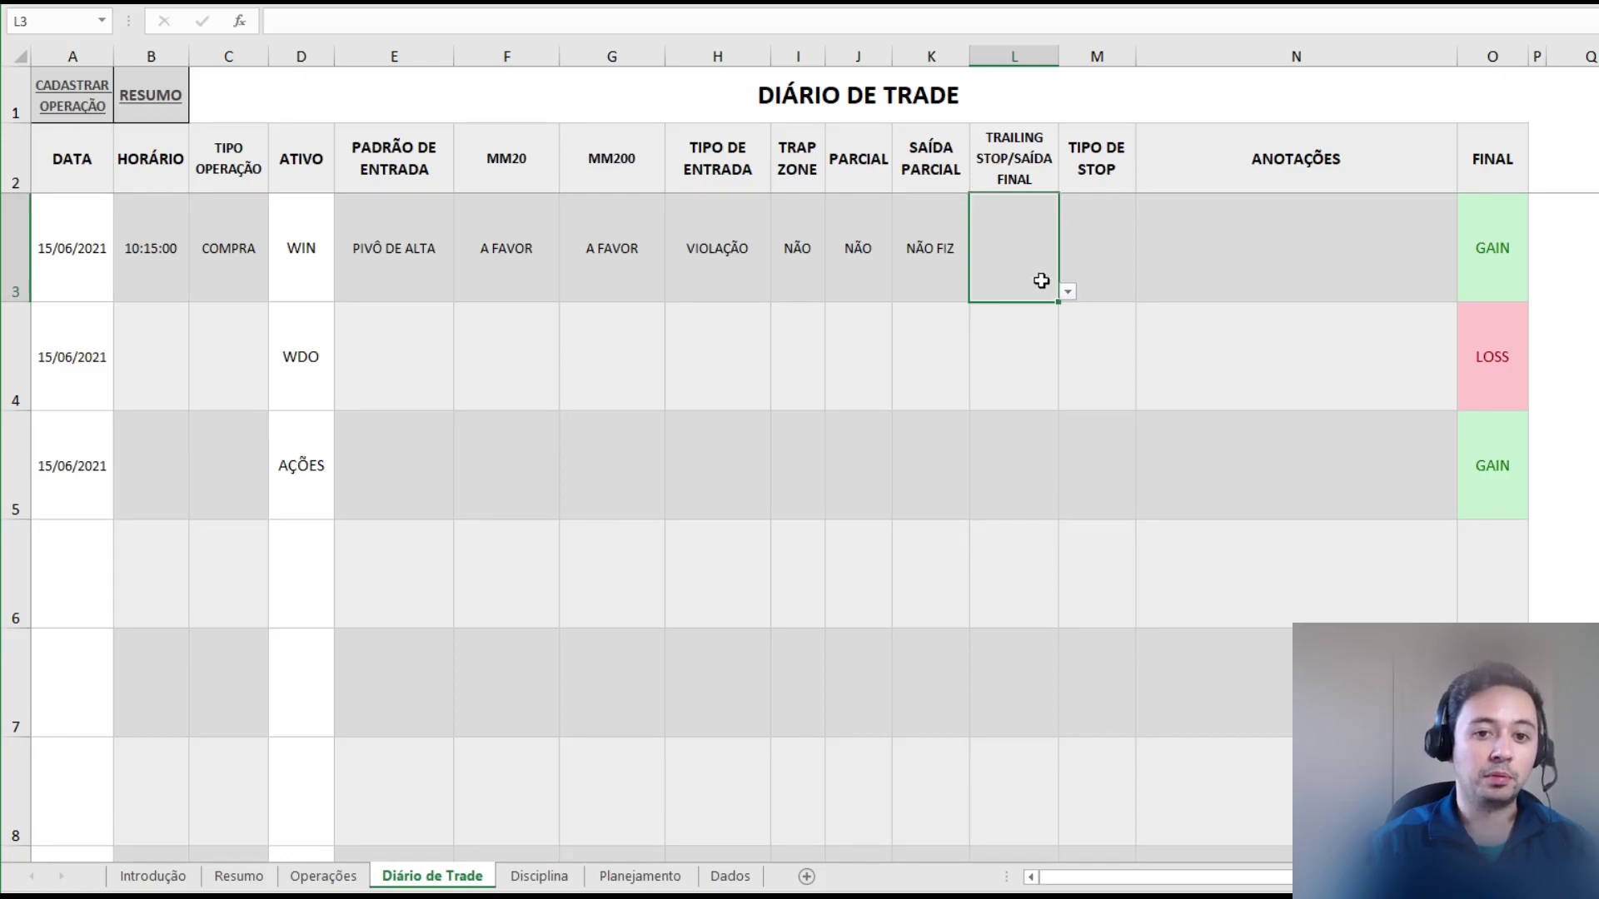
pyautogui.click(1067, 292)
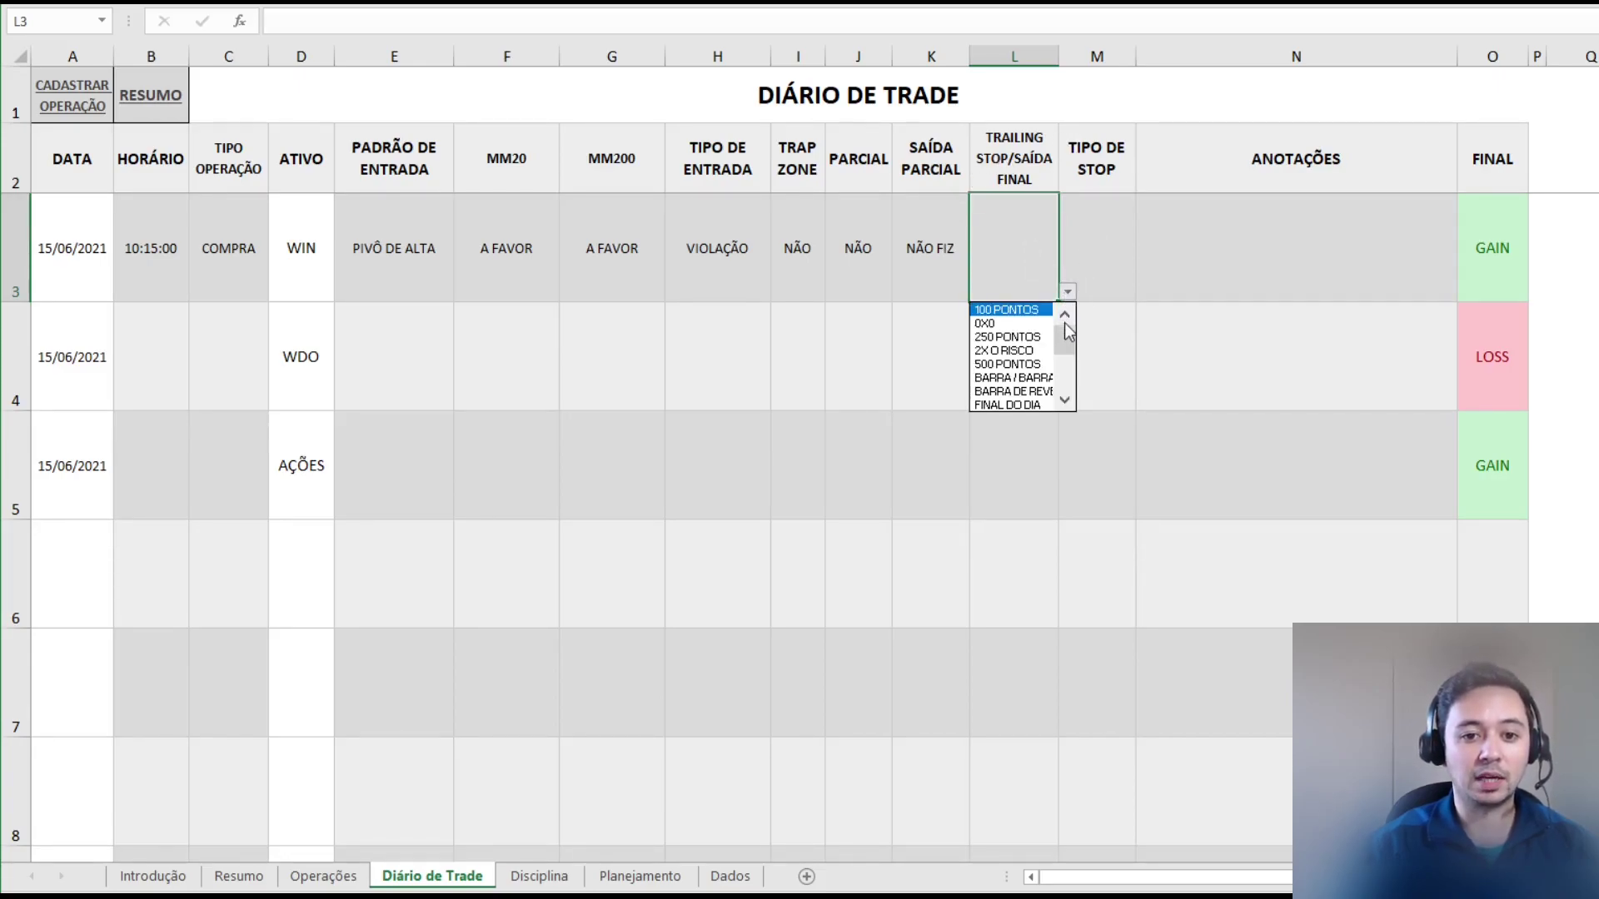
pyautogui.moveTo(1062, 337); pyautogui.dragTo(1061, 368)
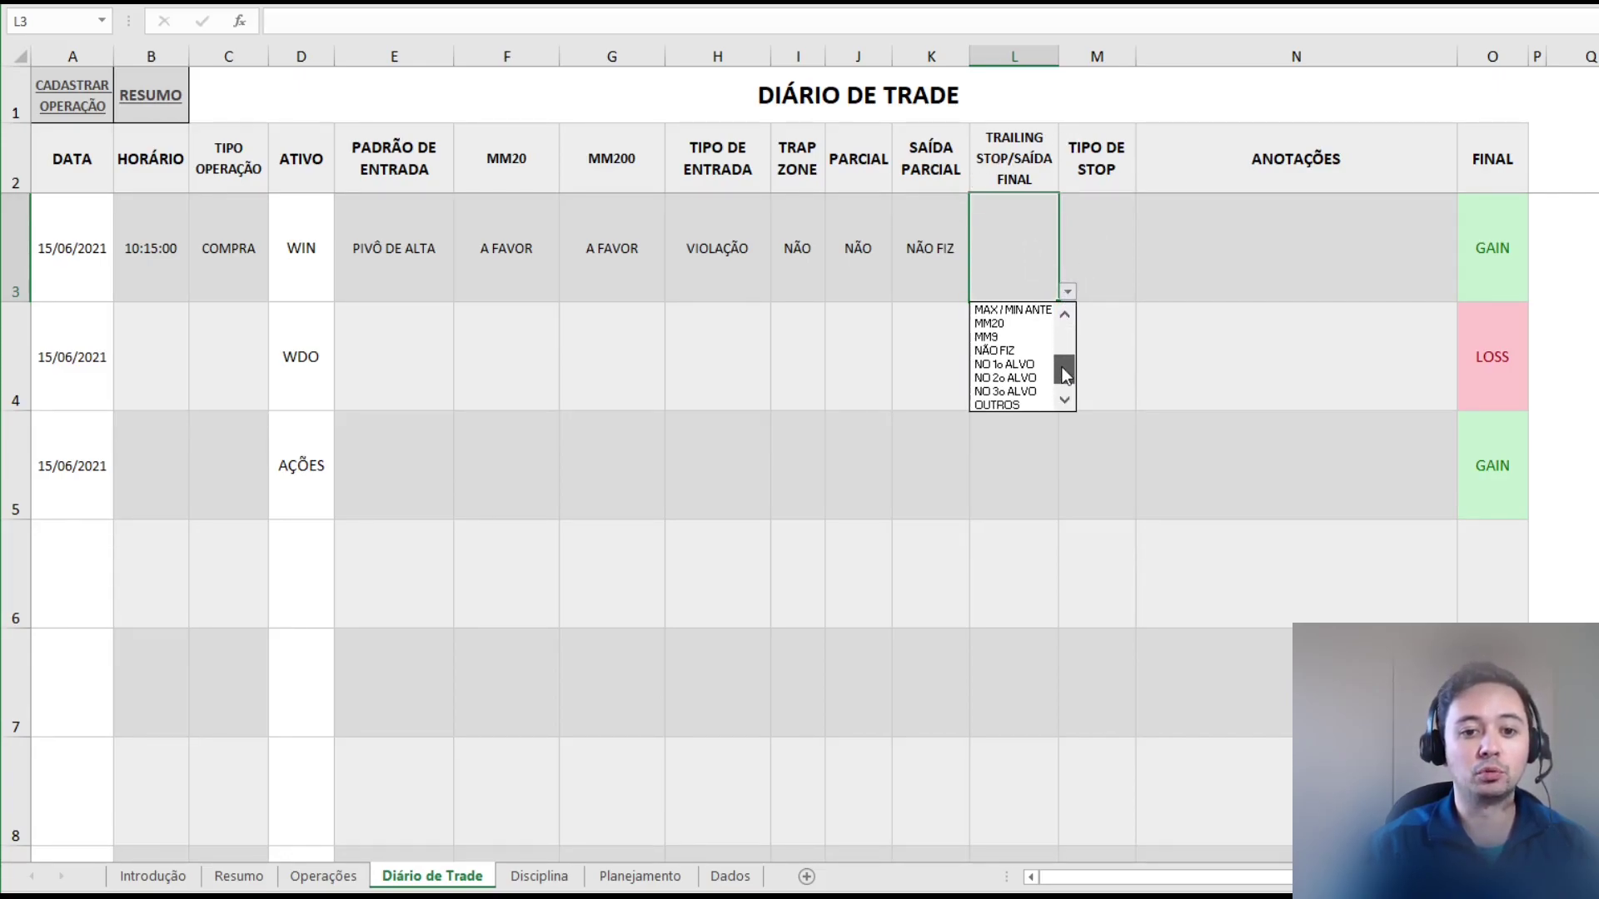
pyautogui.click(1024, 380)
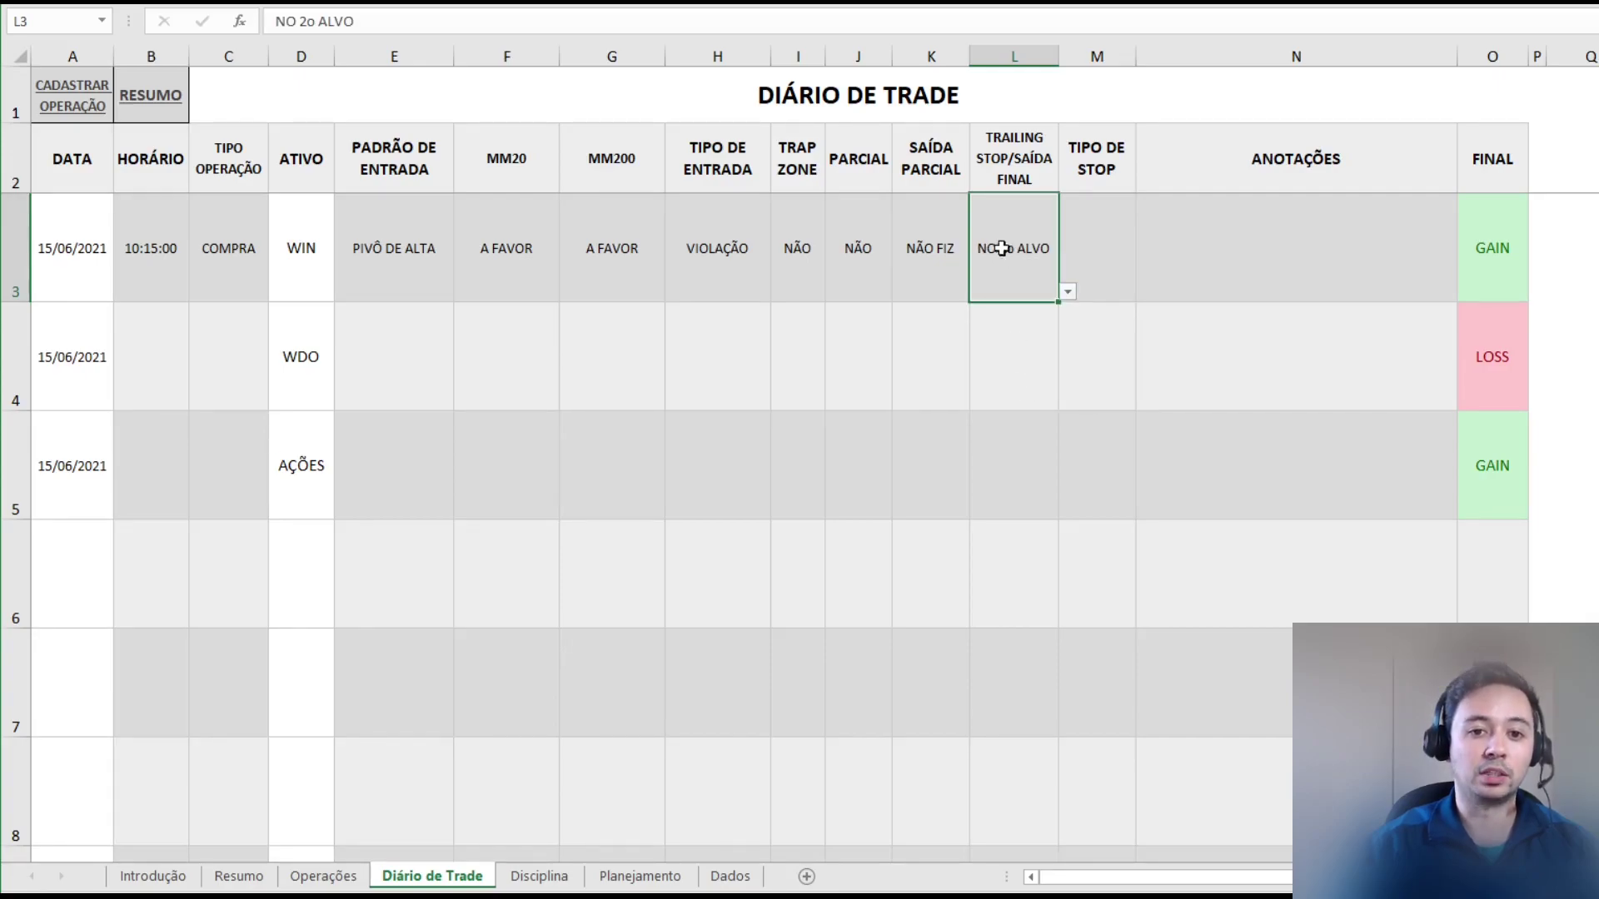
pyautogui.click(1112, 268)
pyautogui.click(1145, 291)
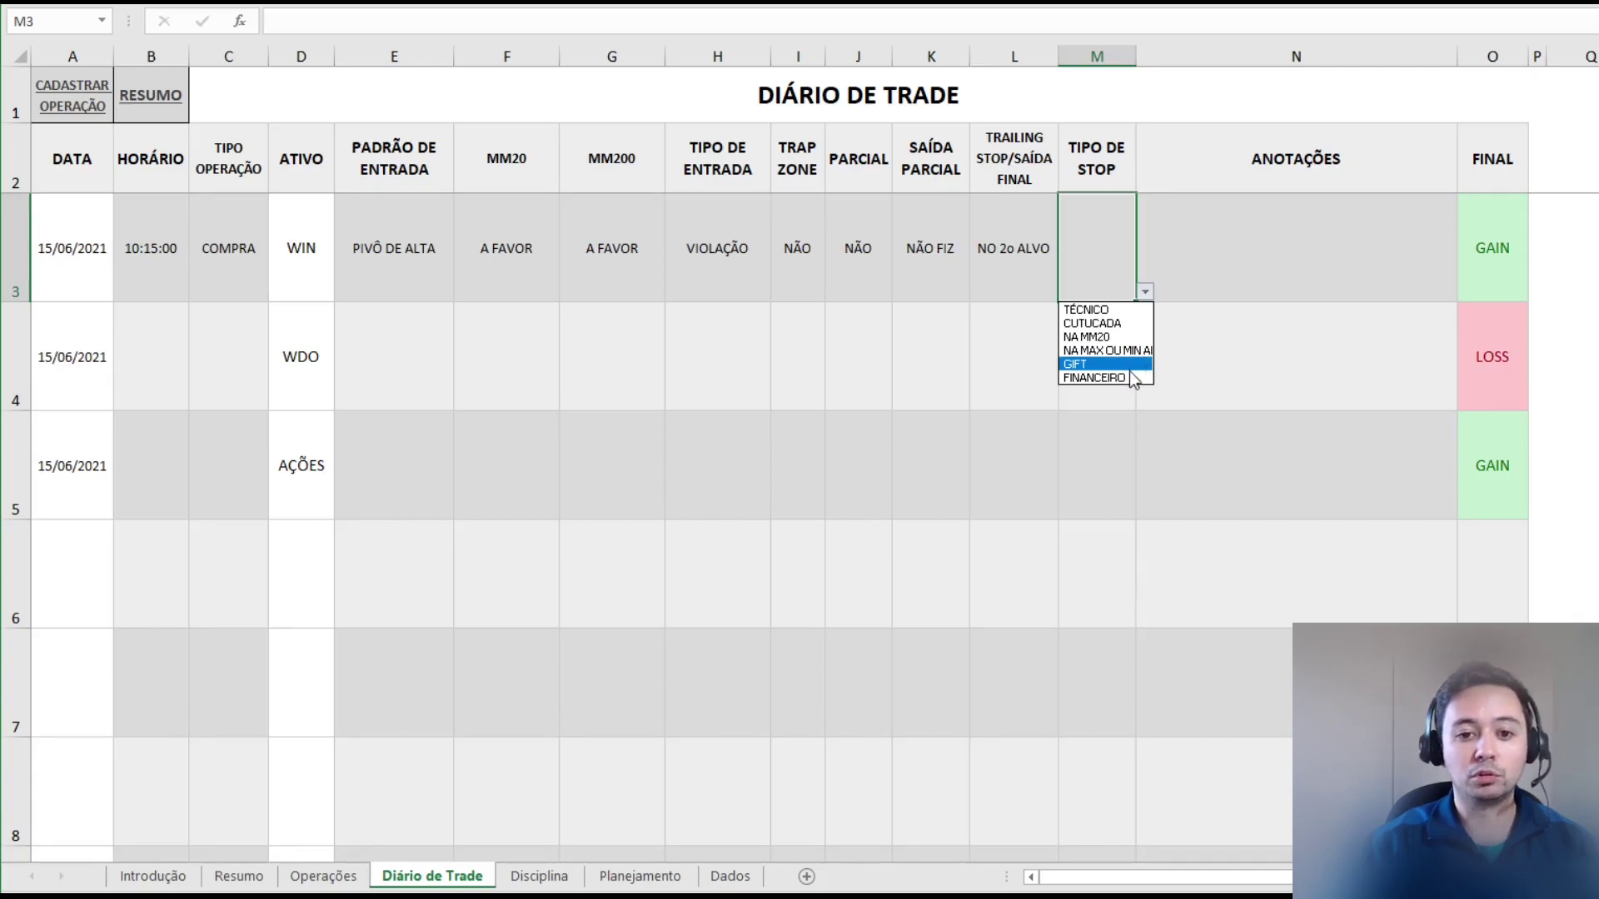
pyautogui.click(1102, 311)
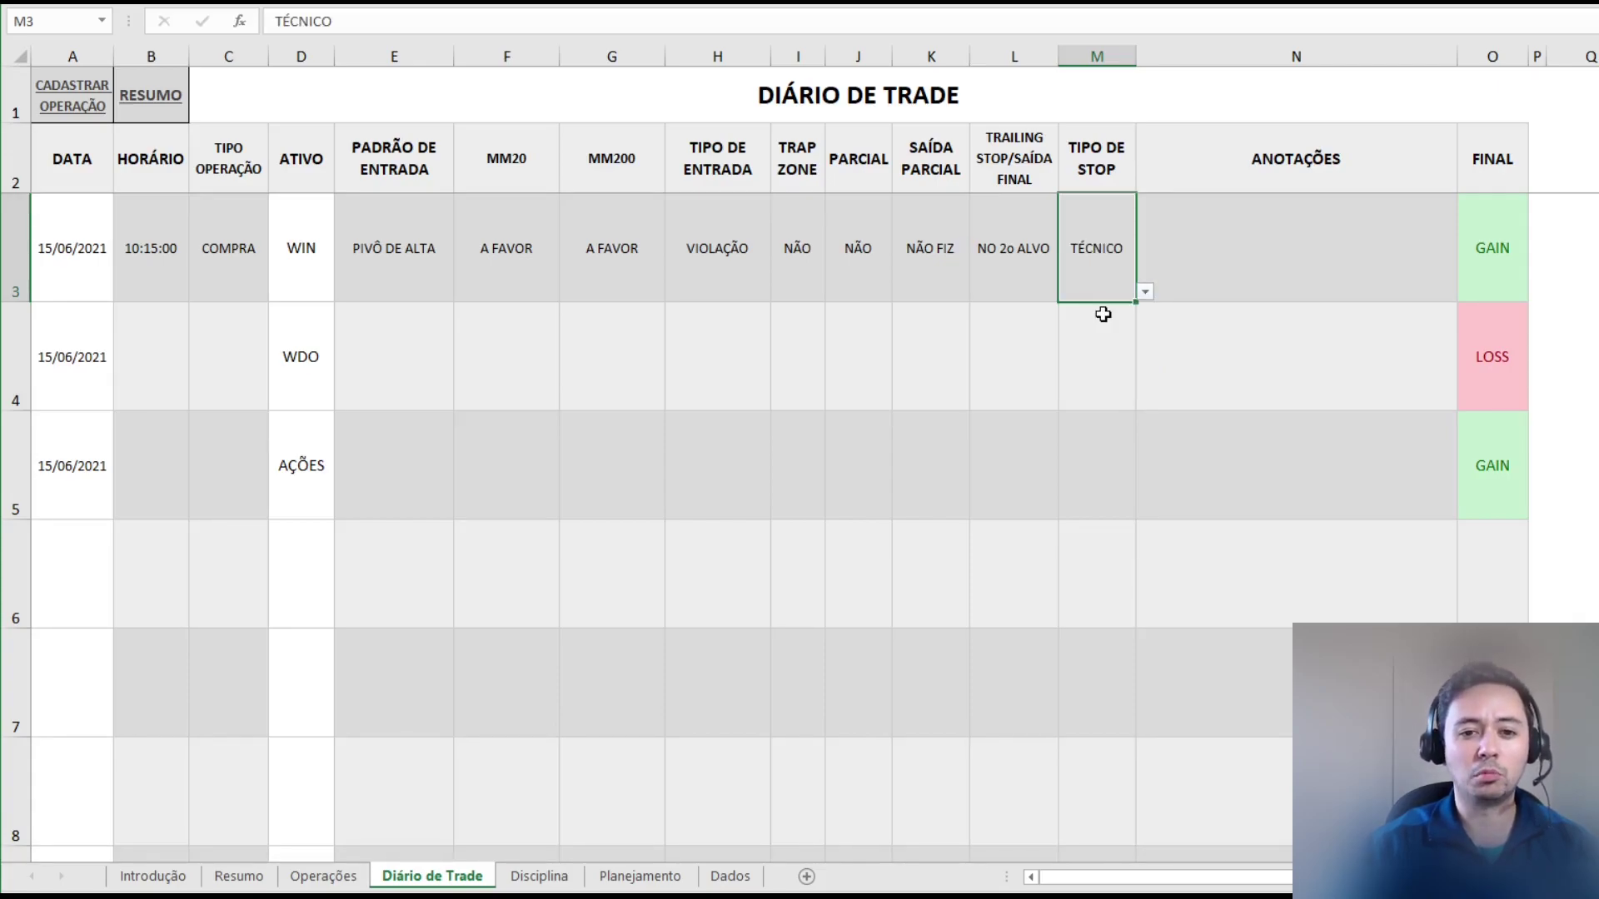
# - Examine the WIN trade's Anotações cell and the formula in its Final column
pyautogui.click(1281, 250)
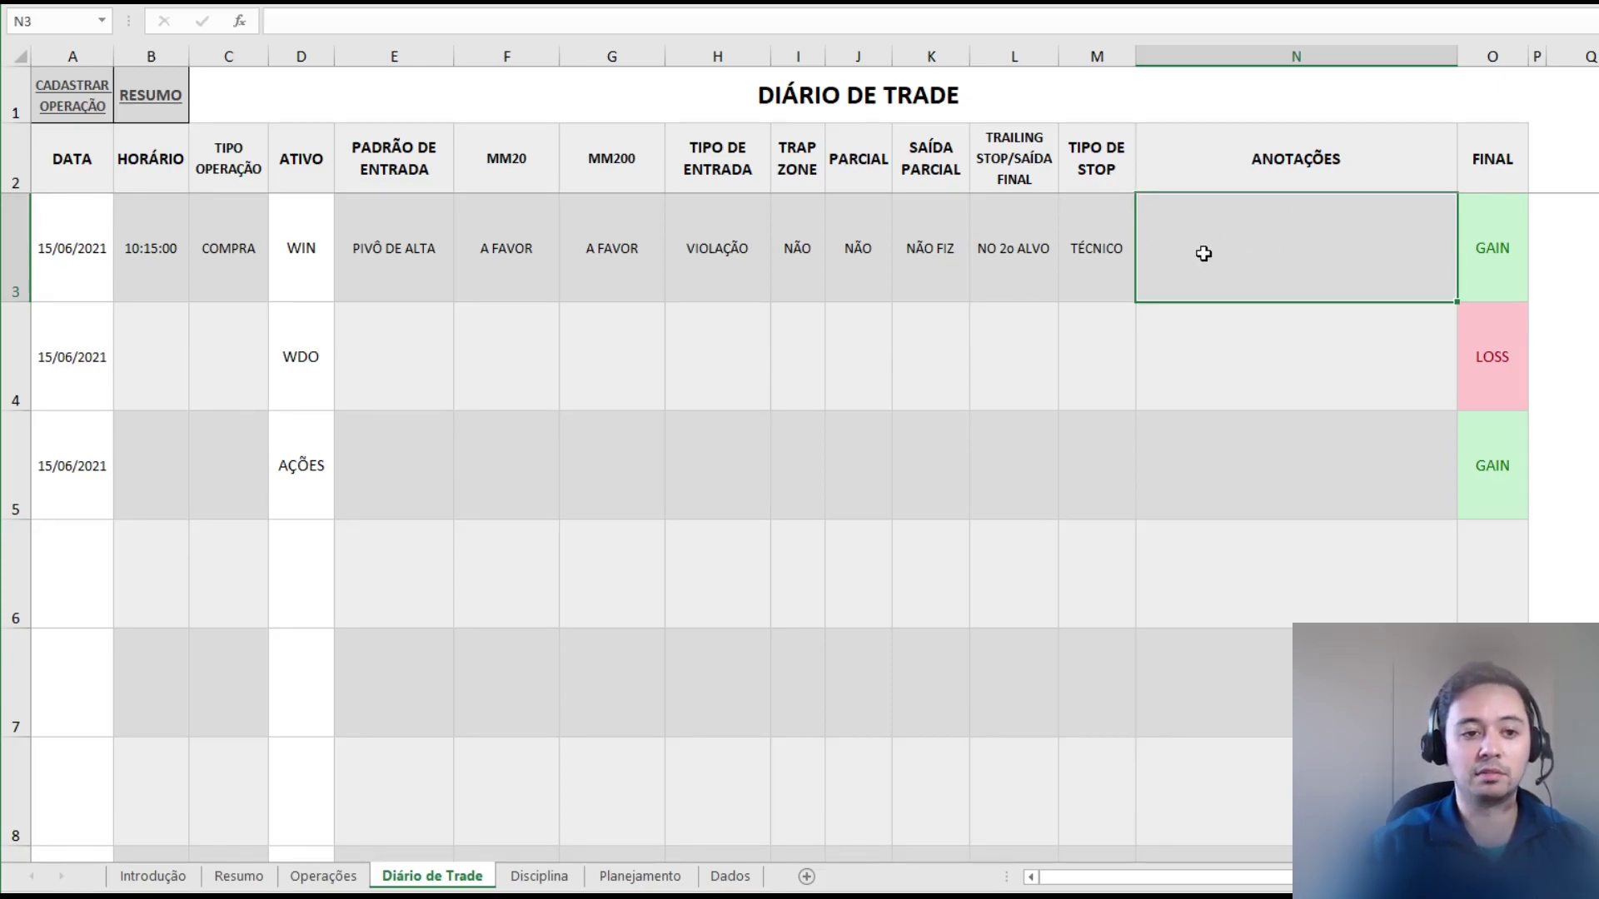
pyautogui.click(649, 897)
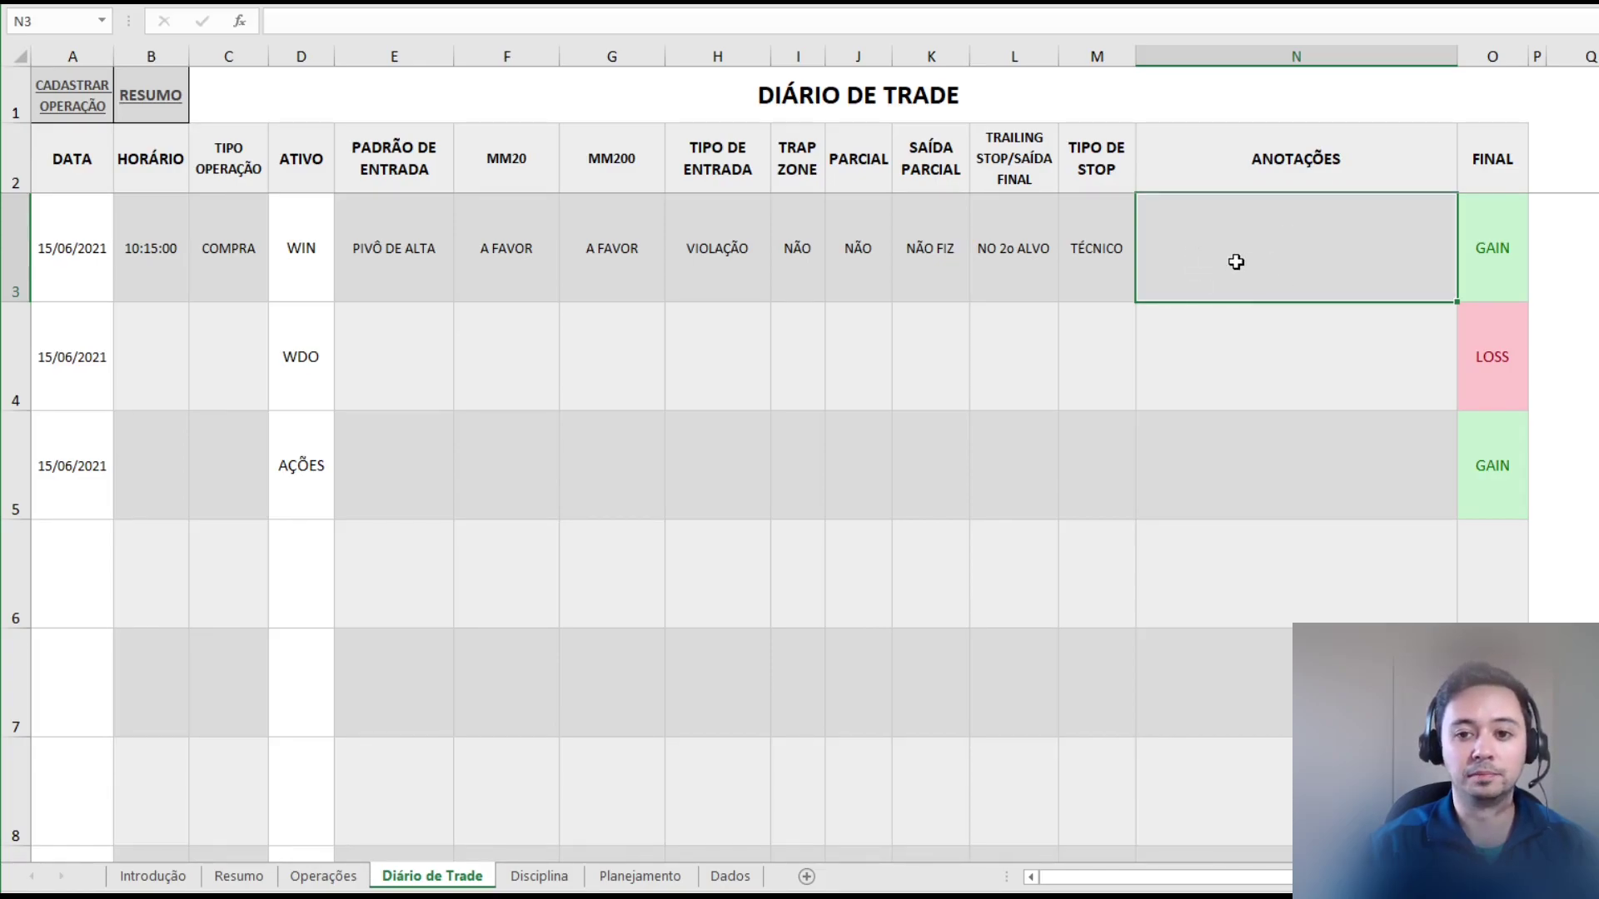
pyautogui.click(1501, 269)
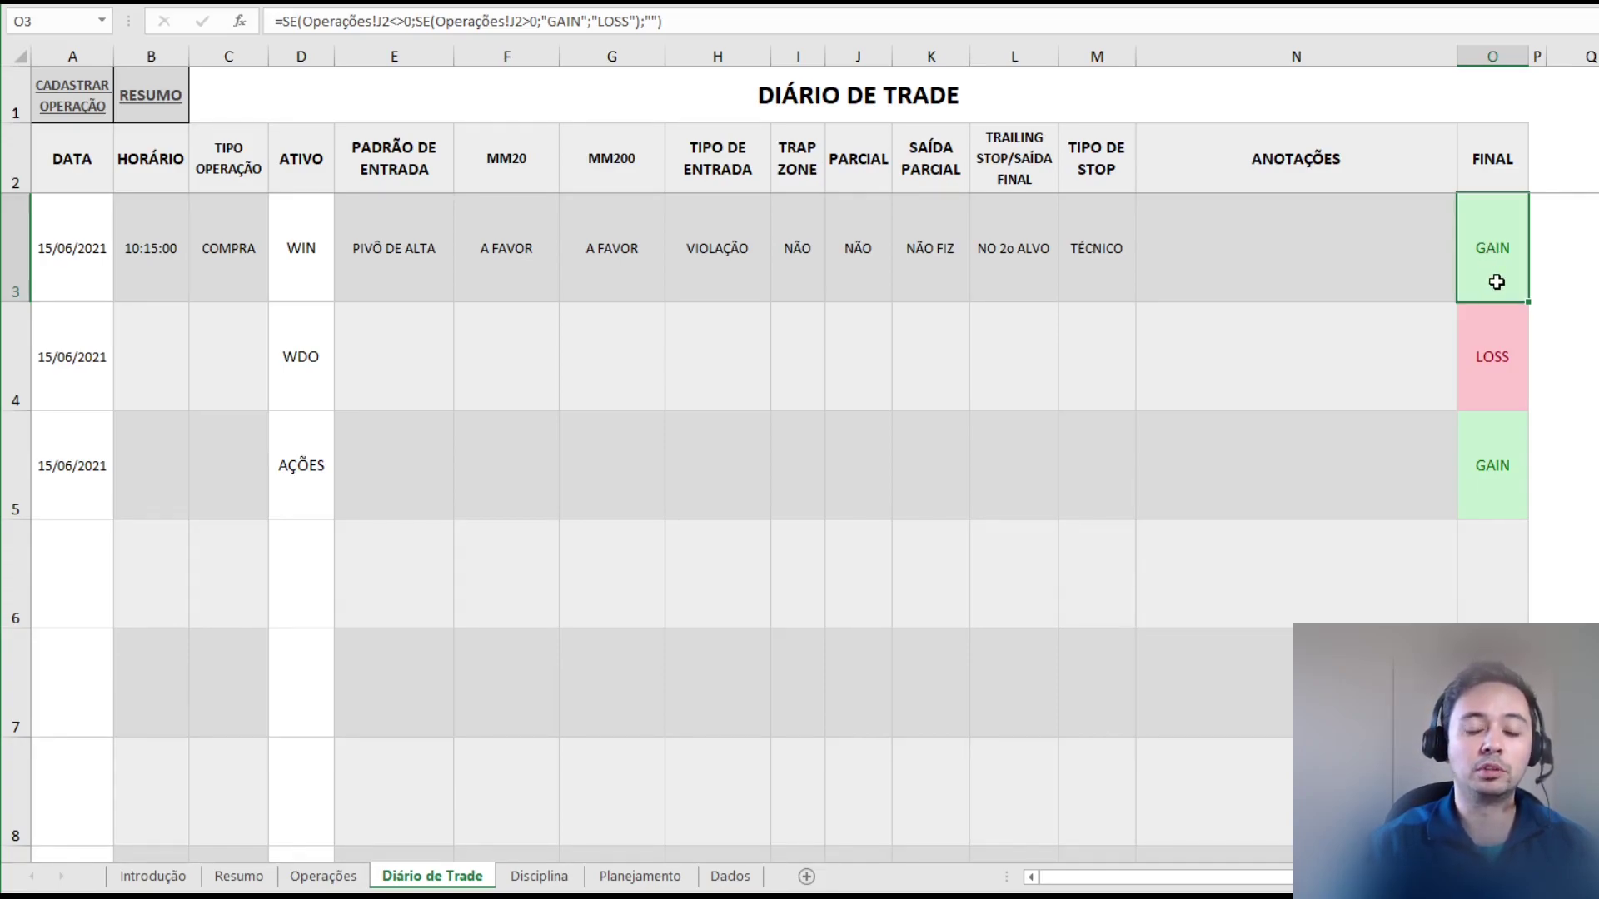
pyautogui.rightClick(1496, 261)
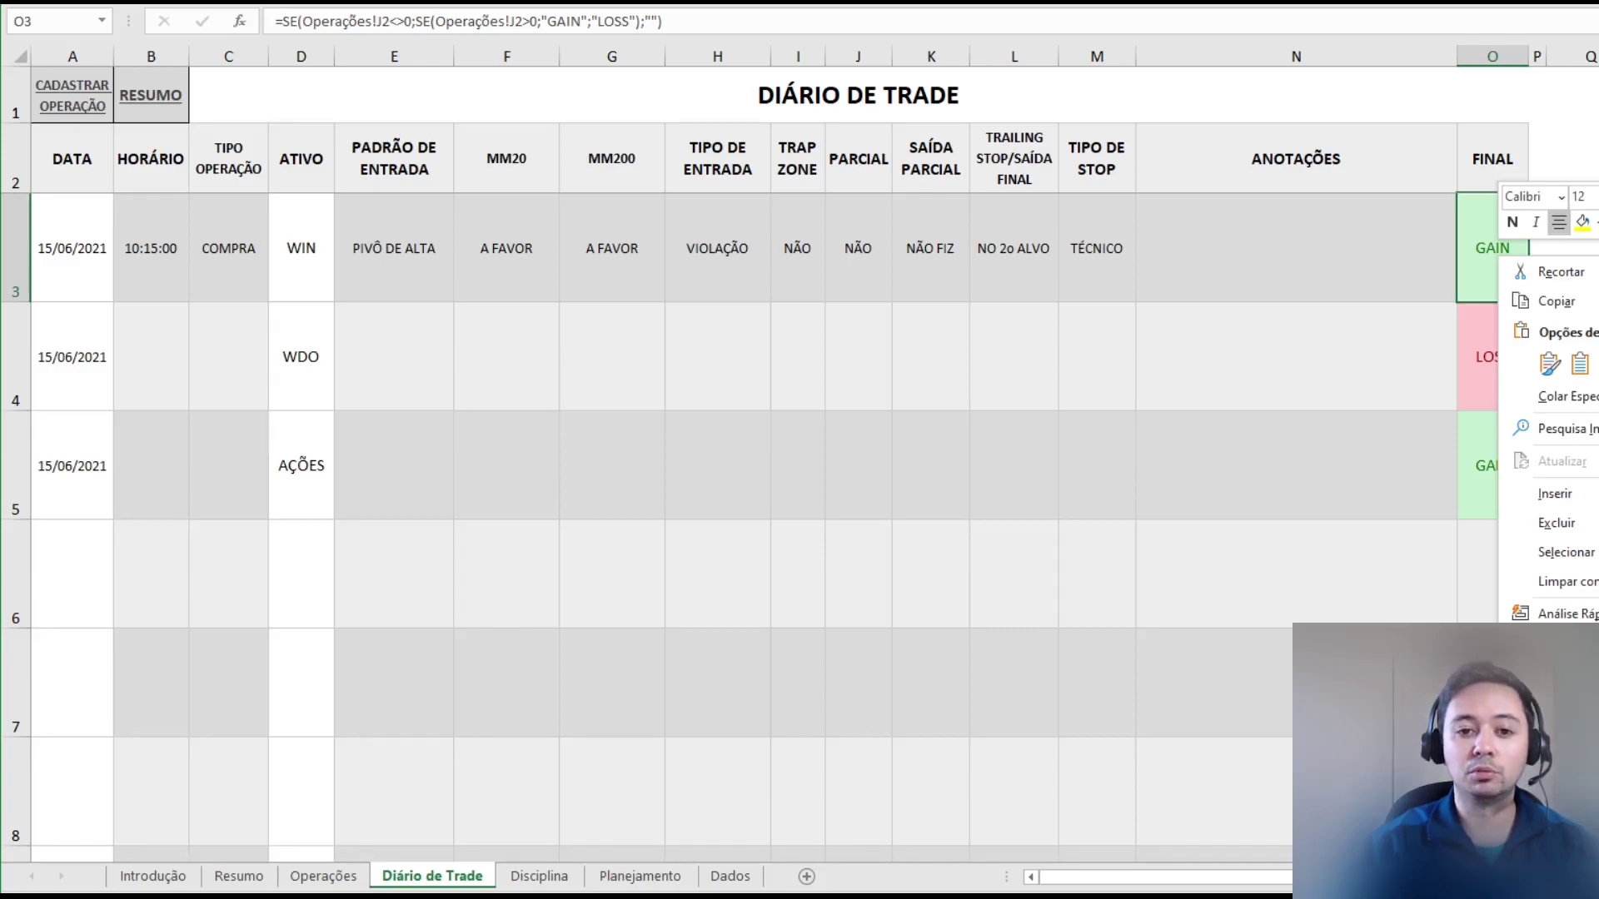
pyautogui.click(1379, 278)
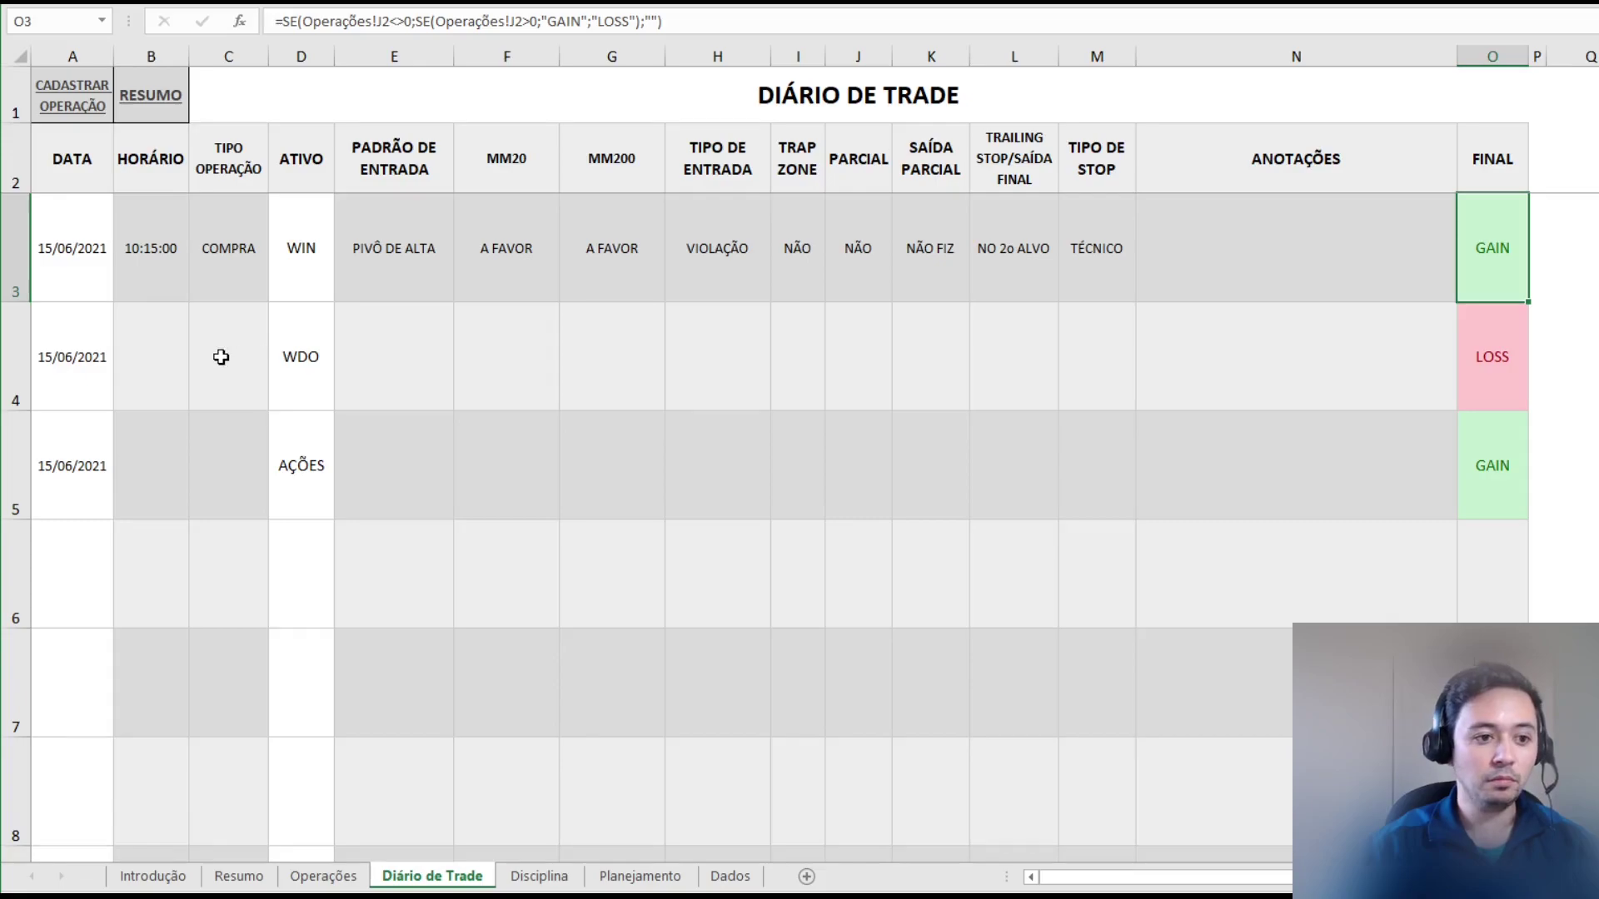
# - Review the blank diary fields in the rows below the WIN trade
pyautogui.click(161, 375)
pyautogui.click(179, 433)
pyautogui.click(232, 478)
pyautogui.click(185, 550)
pyautogui.click(235, 585)
pyautogui.click(433, 571)
pyautogui.click(736, 485)
pyautogui.click(928, 466)
pyautogui.click(1233, 392)
pyautogui.click(1237, 418)
pyautogui.click(622, 404)
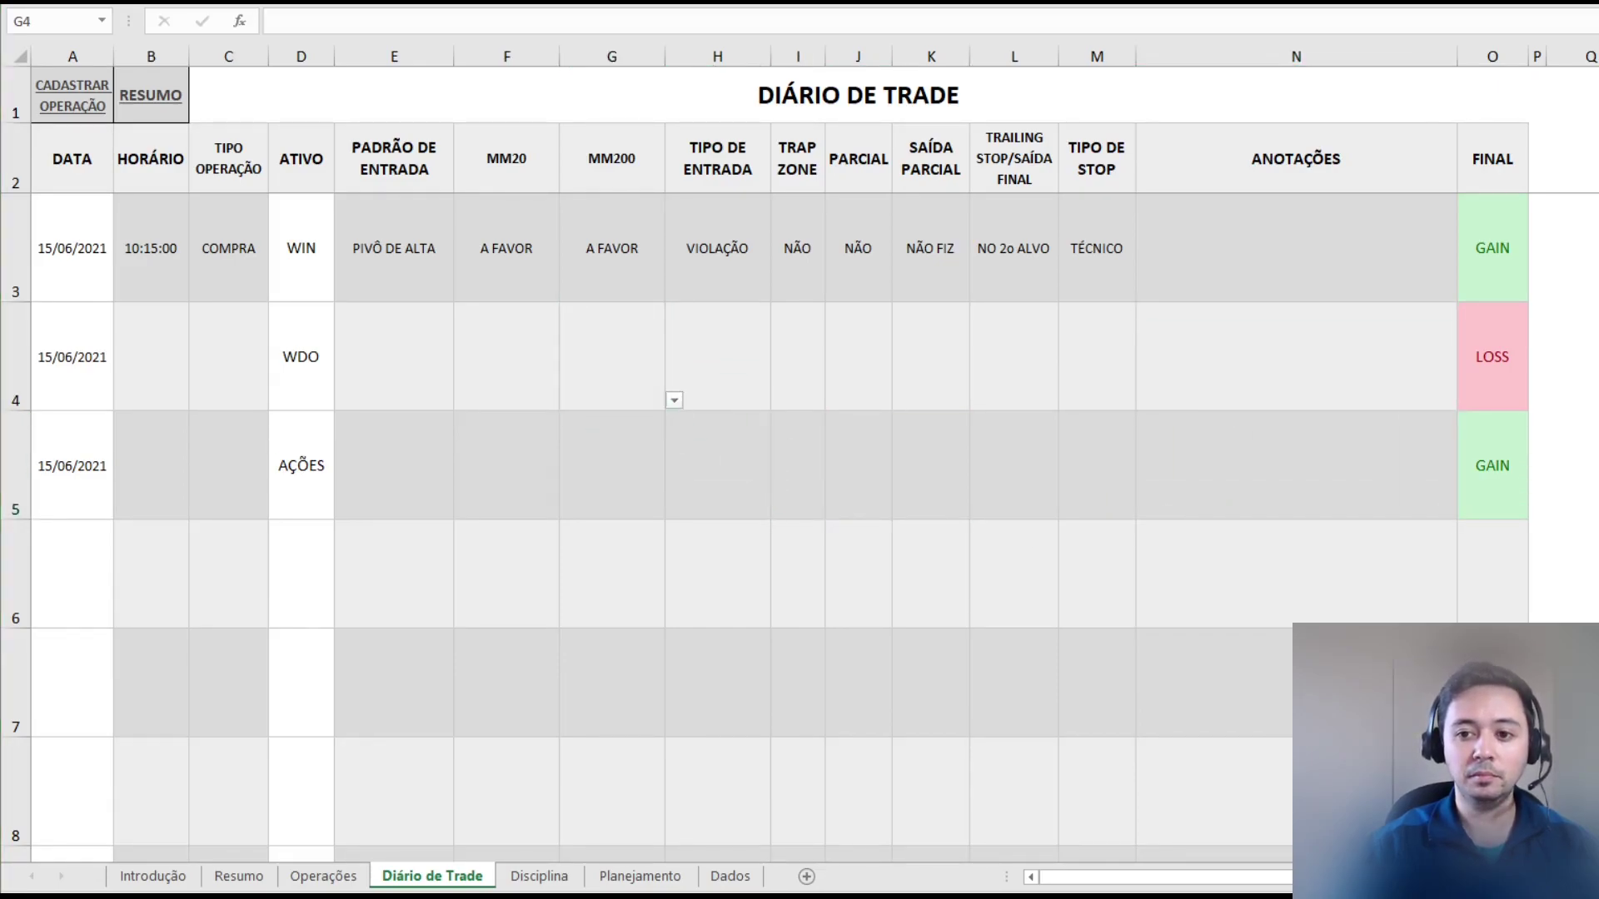
# - In the Disciplina sheet, mark January 1 as SIM
pyautogui.click(548, 884)
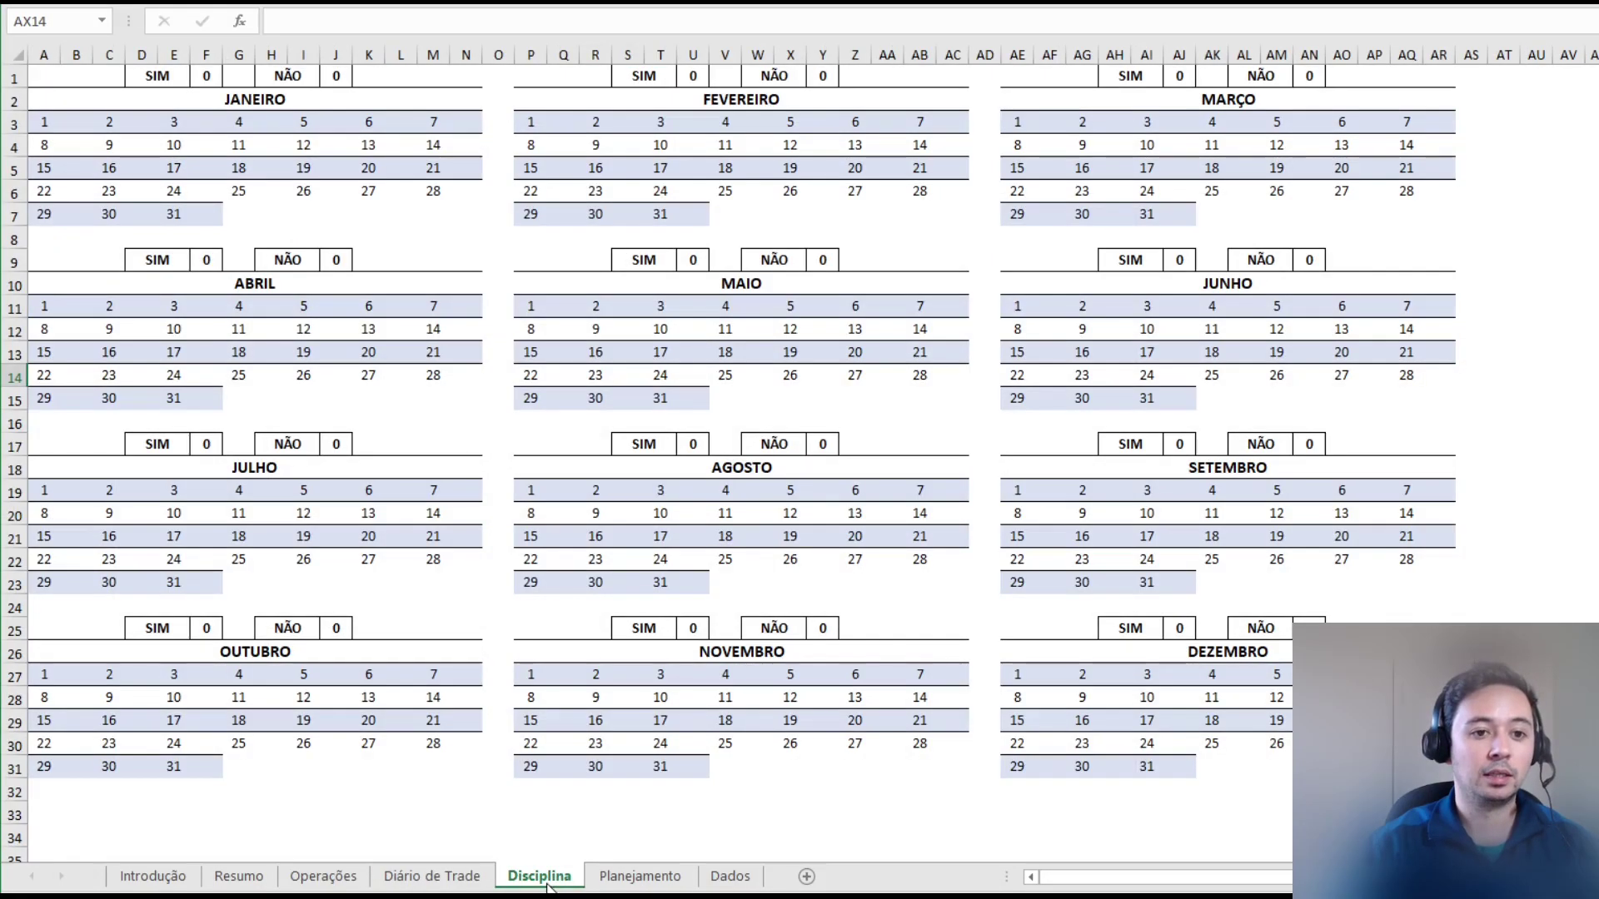
pyautogui.click(1592, 192)
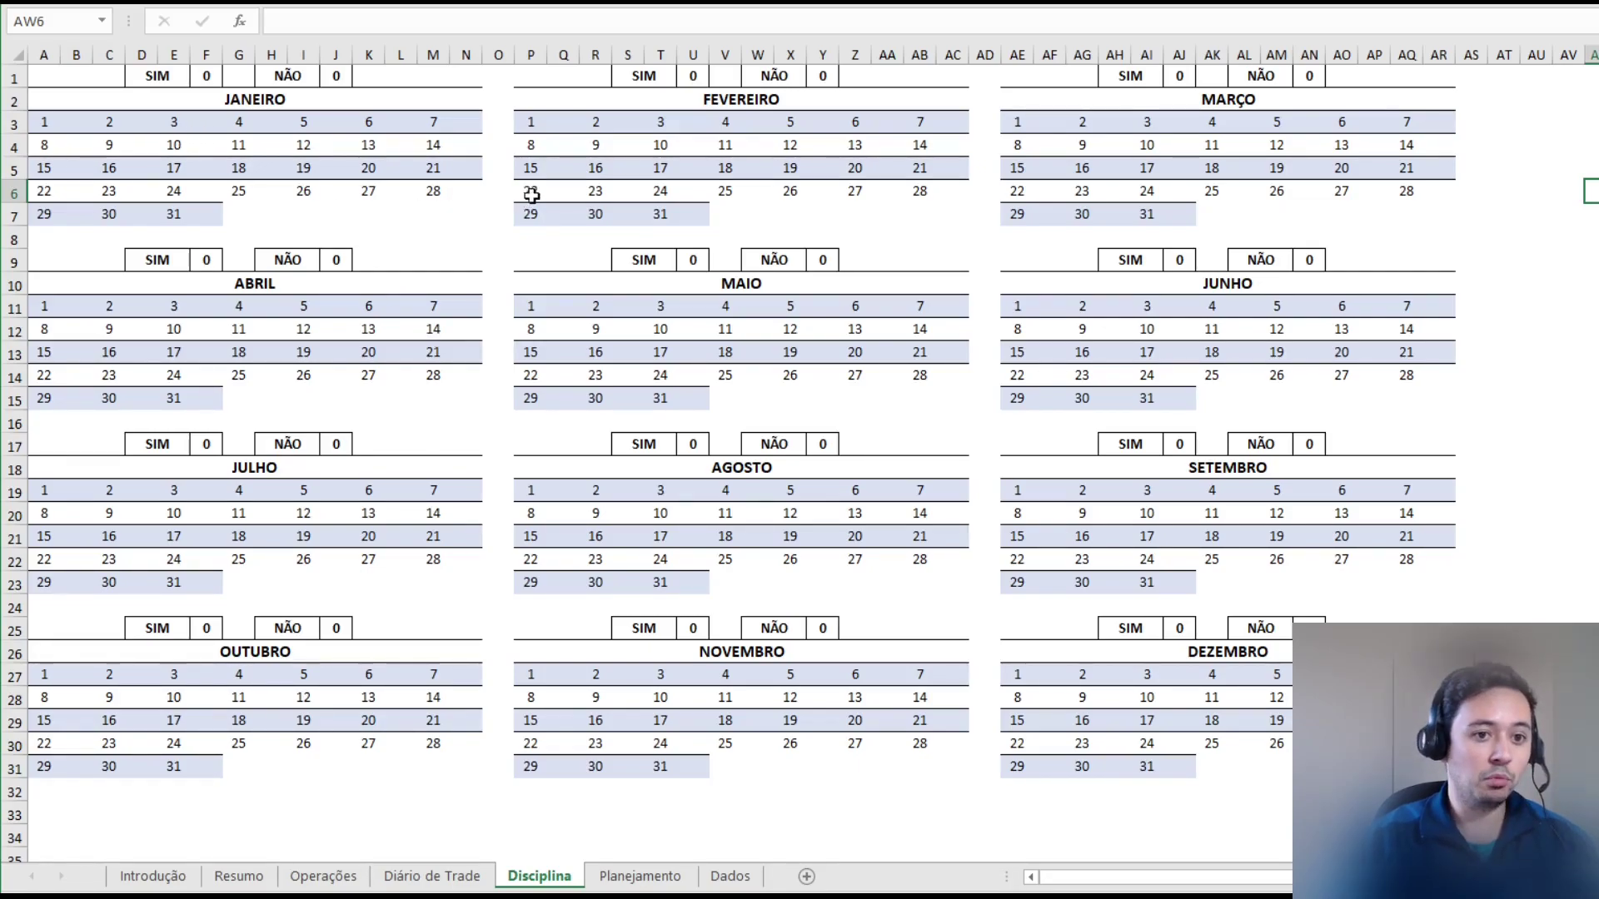
pyautogui.click(85, 127)
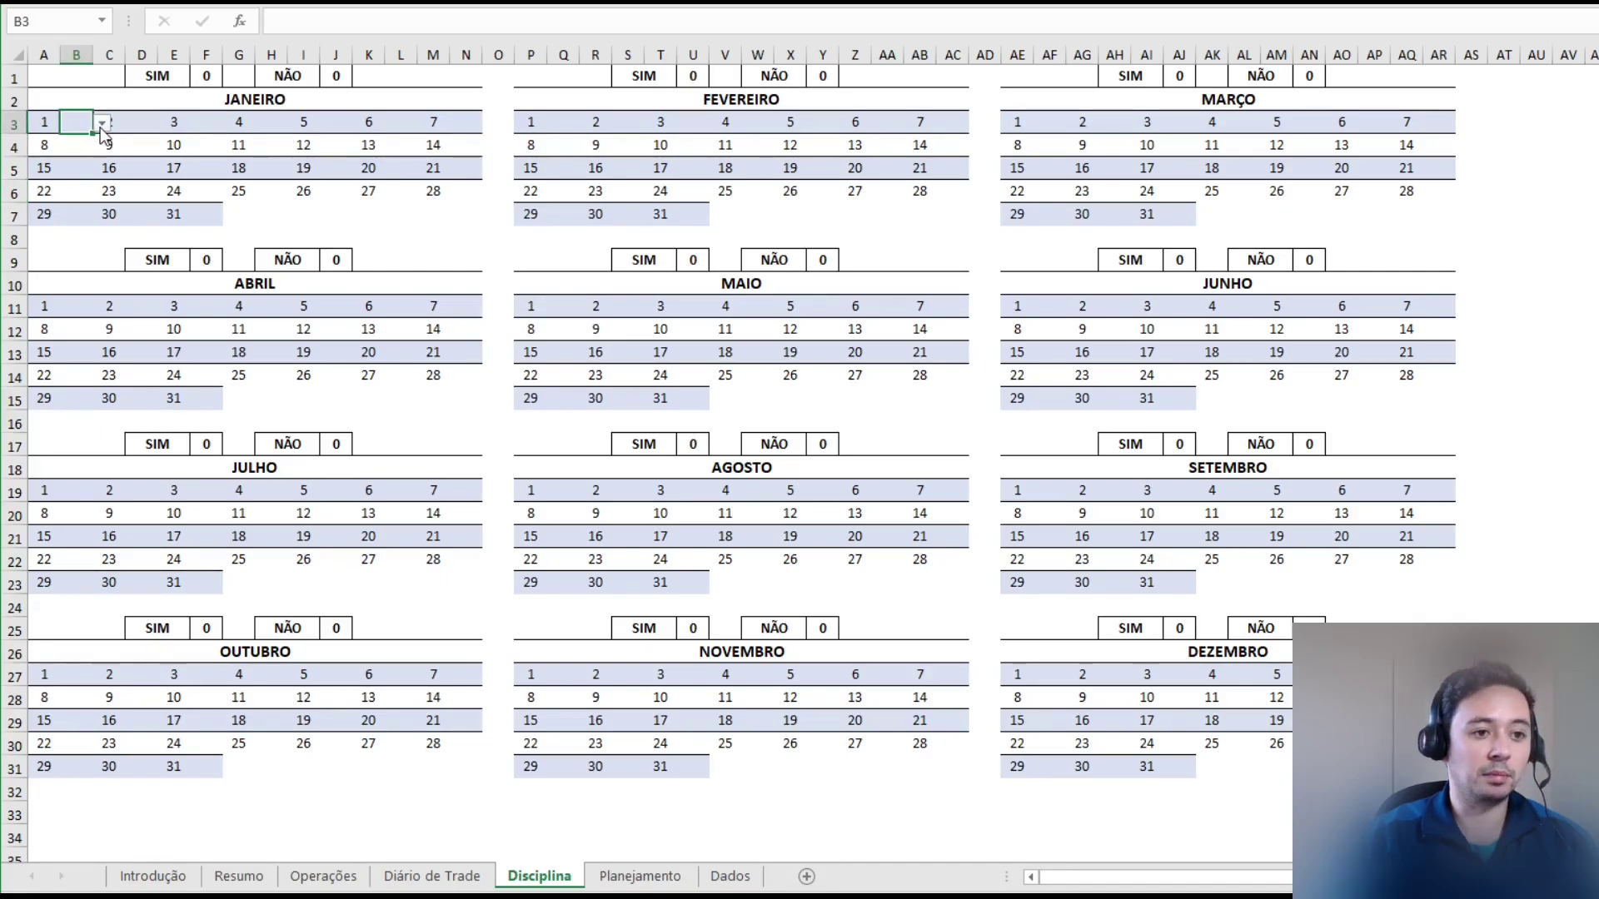
pyautogui.click(100, 124)
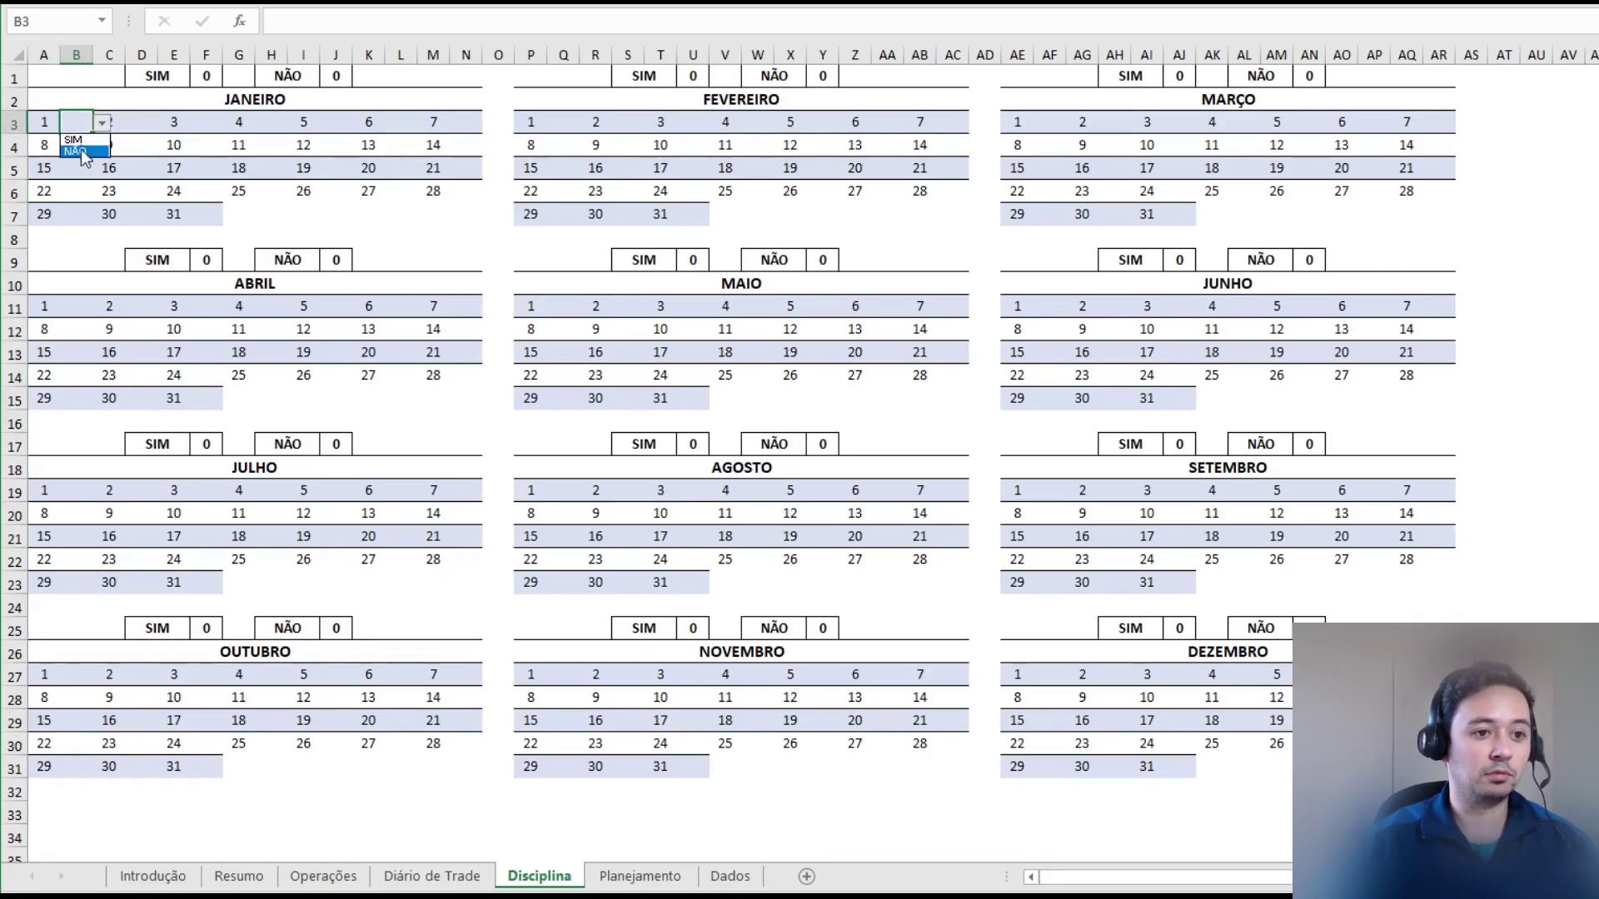
pyautogui.click(135, 127)
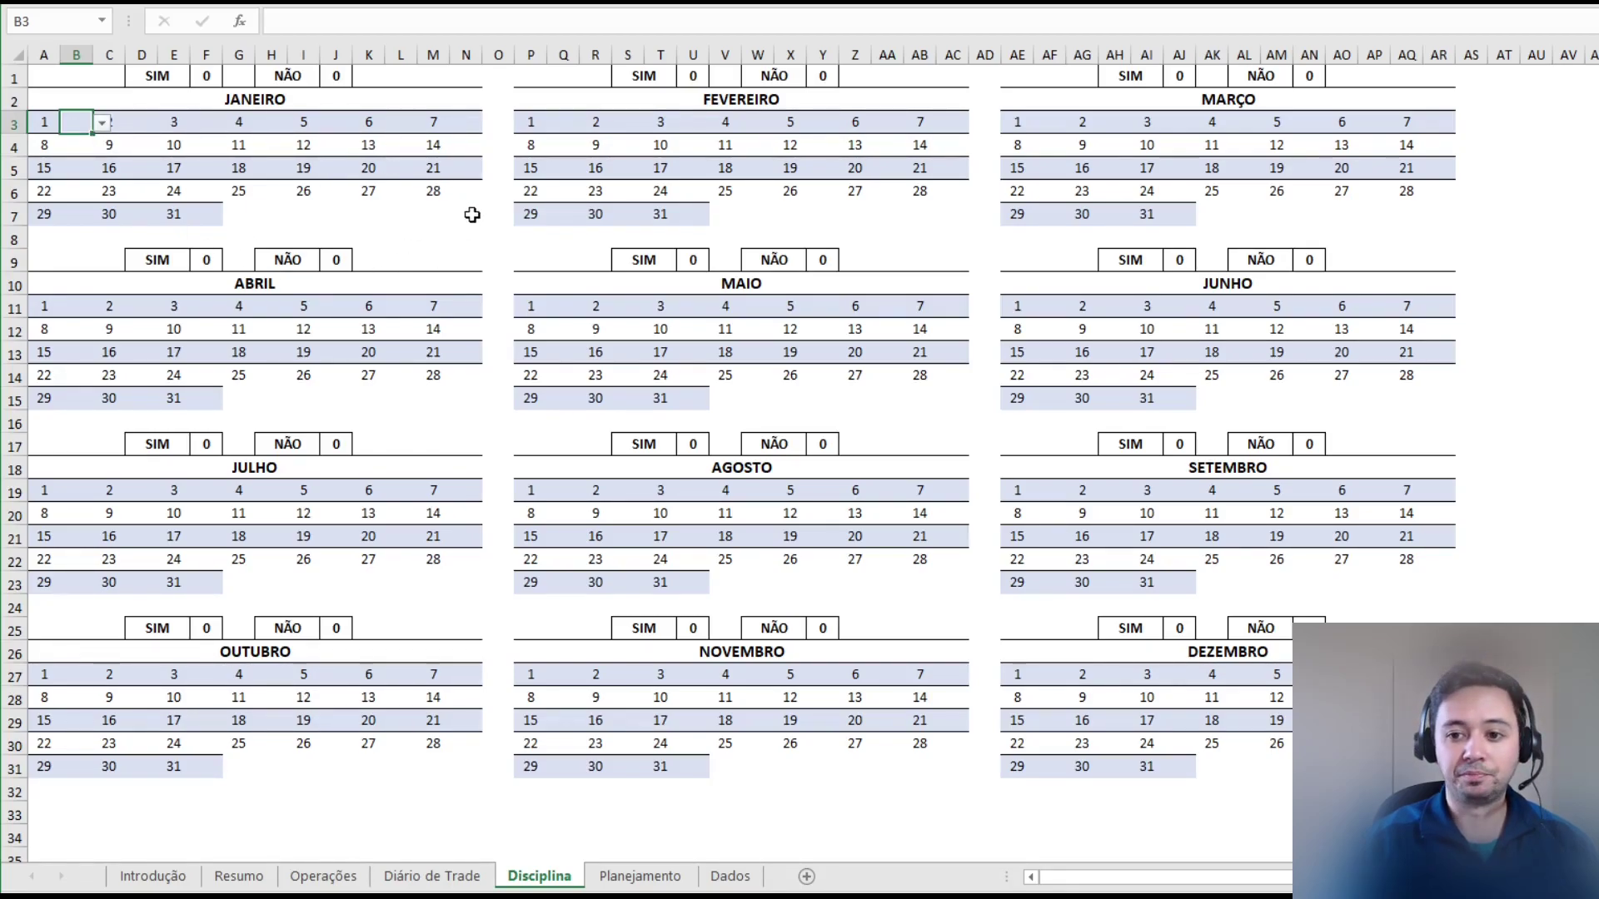
pyautogui.click(101, 124)
pyautogui.click(79, 139)
# - Mark January 9, 10, 11 and 12 as SIM in the Disciplina calendar
pyautogui.click(142, 145)
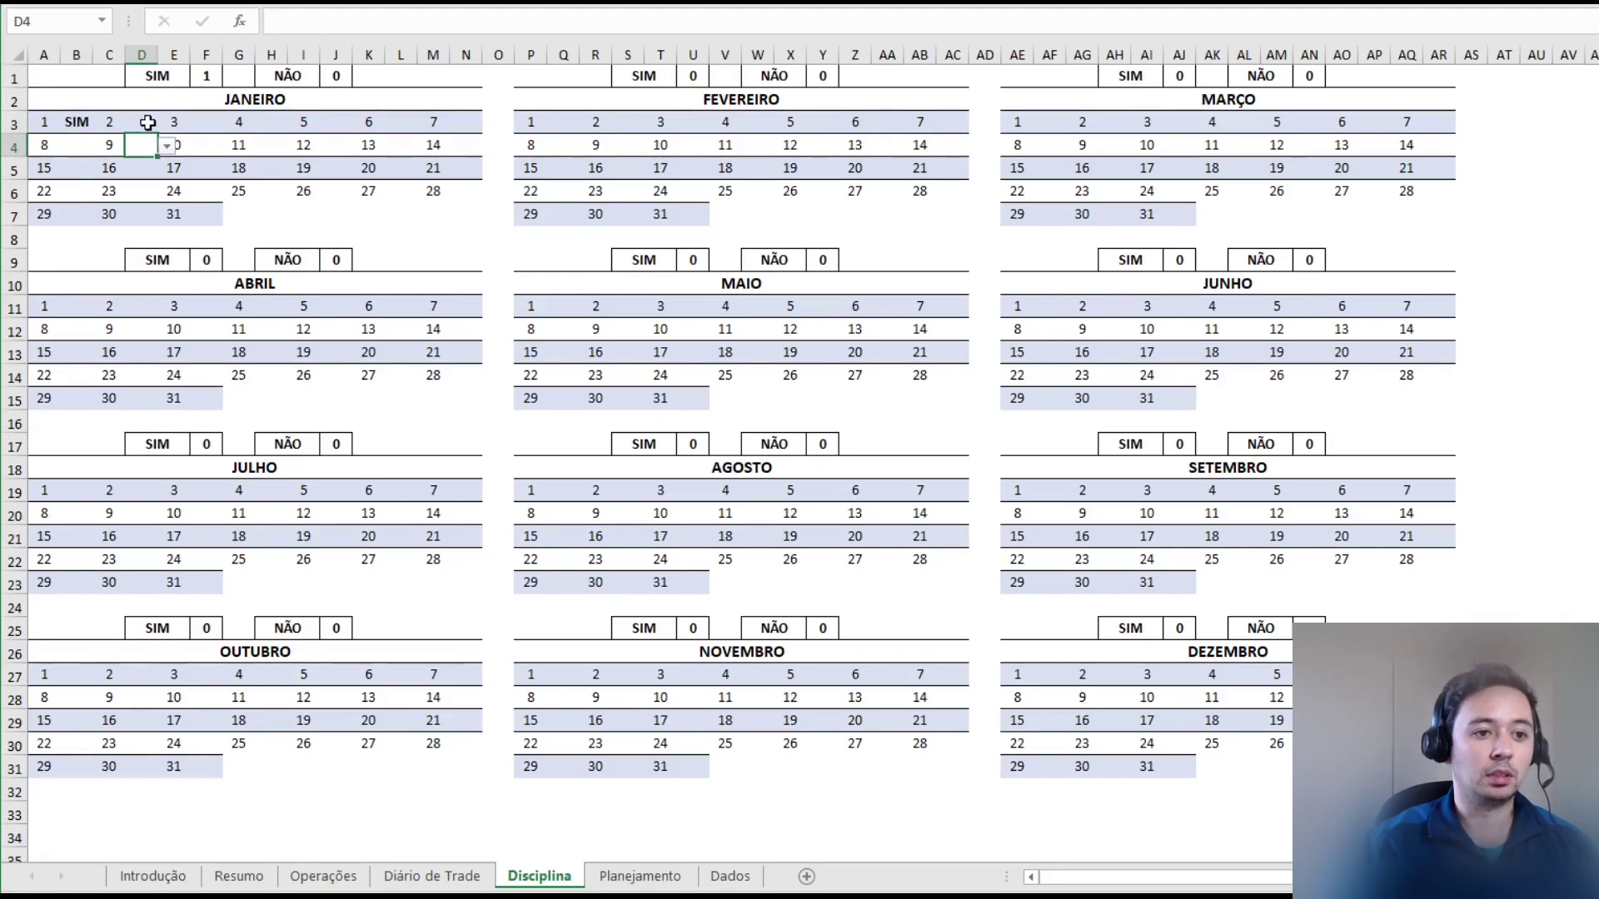
pyautogui.click(168, 148)
pyautogui.click(142, 162)
pyautogui.click(206, 145)
pyautogui.click(232, 147)
pyautogui.click(221, 164)
pyautogui.click(270, 145)
pyautogui.click(295, 146)
pyautogui.click(268, 161)
pyautogui.click(337, 147)
pyautogui.click(362, 147)
pyautogui.click(333, 163)
# - Mark January 18 and 19 as SIM, and January 17 and 25 as NÃO, in the Disciplina calendar
pyautogui.click(333, 168)
pyautogui.click(363, 169)
pyautogui.click(333, 186)
pyautogui.click(271, 168)
pyautogui.click(296, 169)
pyautogui.click(268, 186)
pyautogui.click(204, 172)
pyautogui.click(231, 169)
pyautogui.click(215, 198)
pyautogui.click(270, 192)
pyautogui.click(295, 192)
pyautogui.click(284, 218)
pyautogui.click(382, 218)
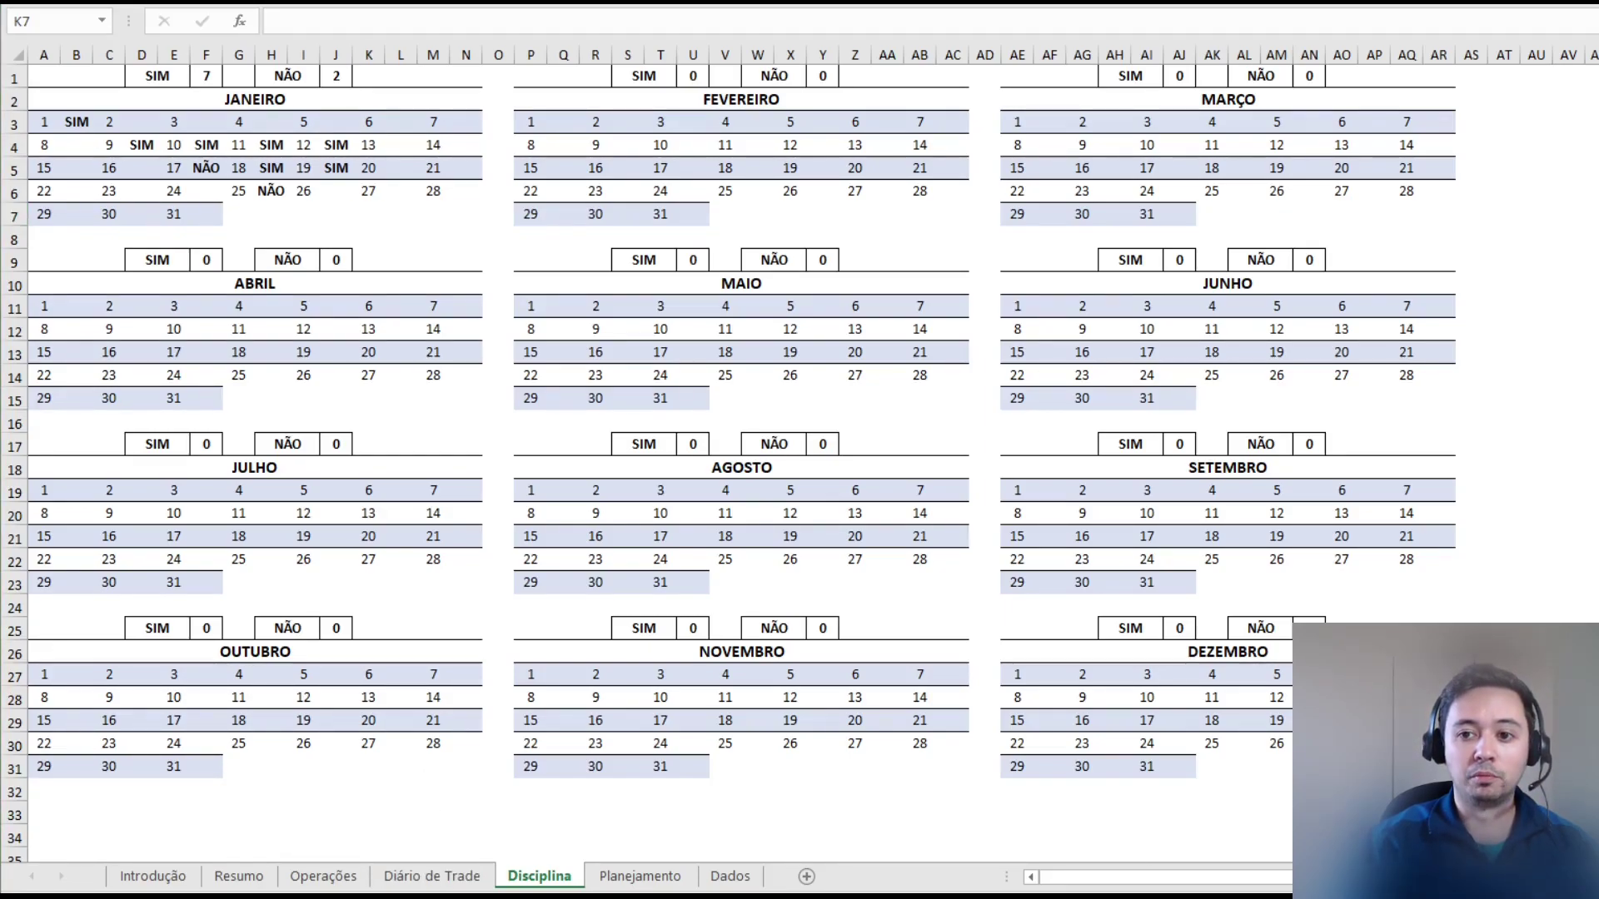
# - Open the Planejamento sheet and examine January's planned índice and dólar contracts alongside the starting capital
pyautogui.click(642, 876)
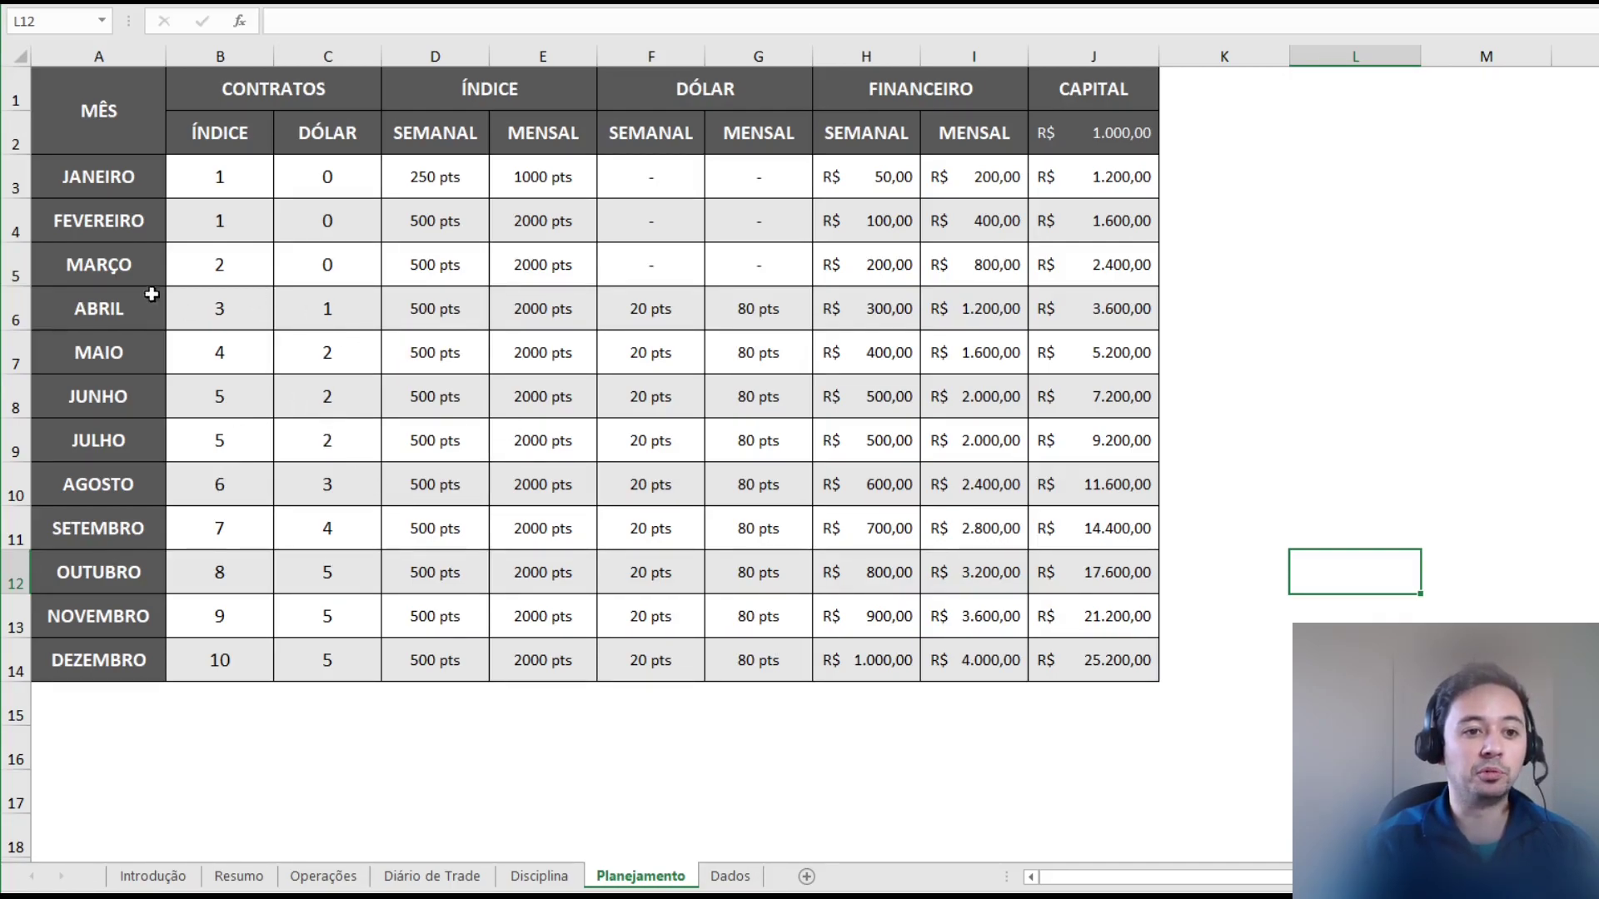
pyautogui.click(95, 173)
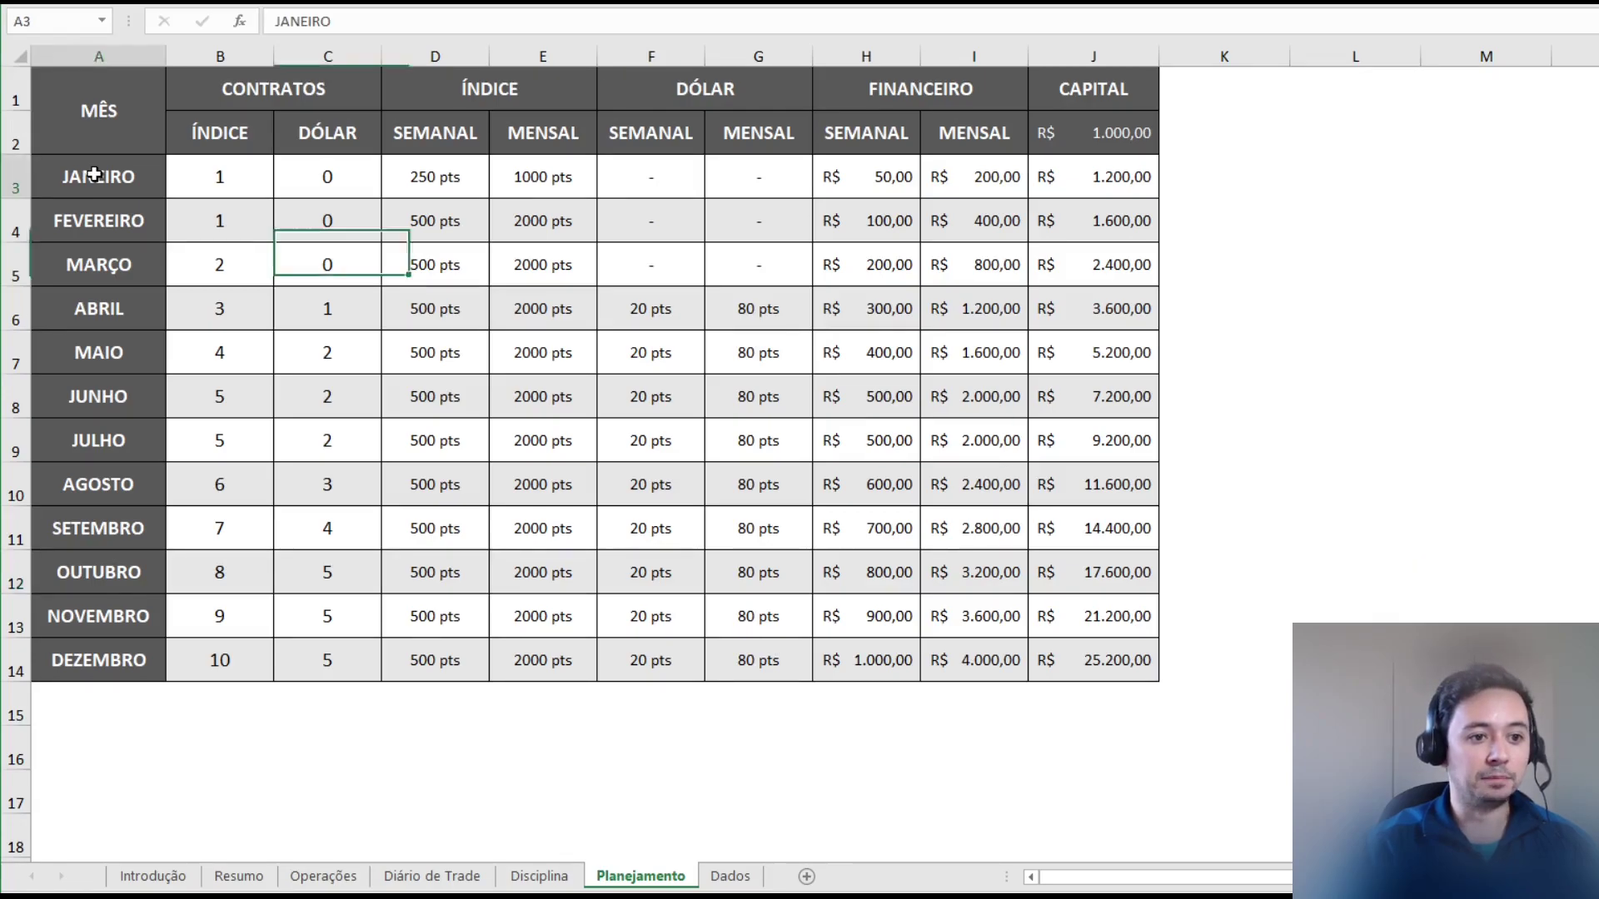
pyautogui.click(307, 89)
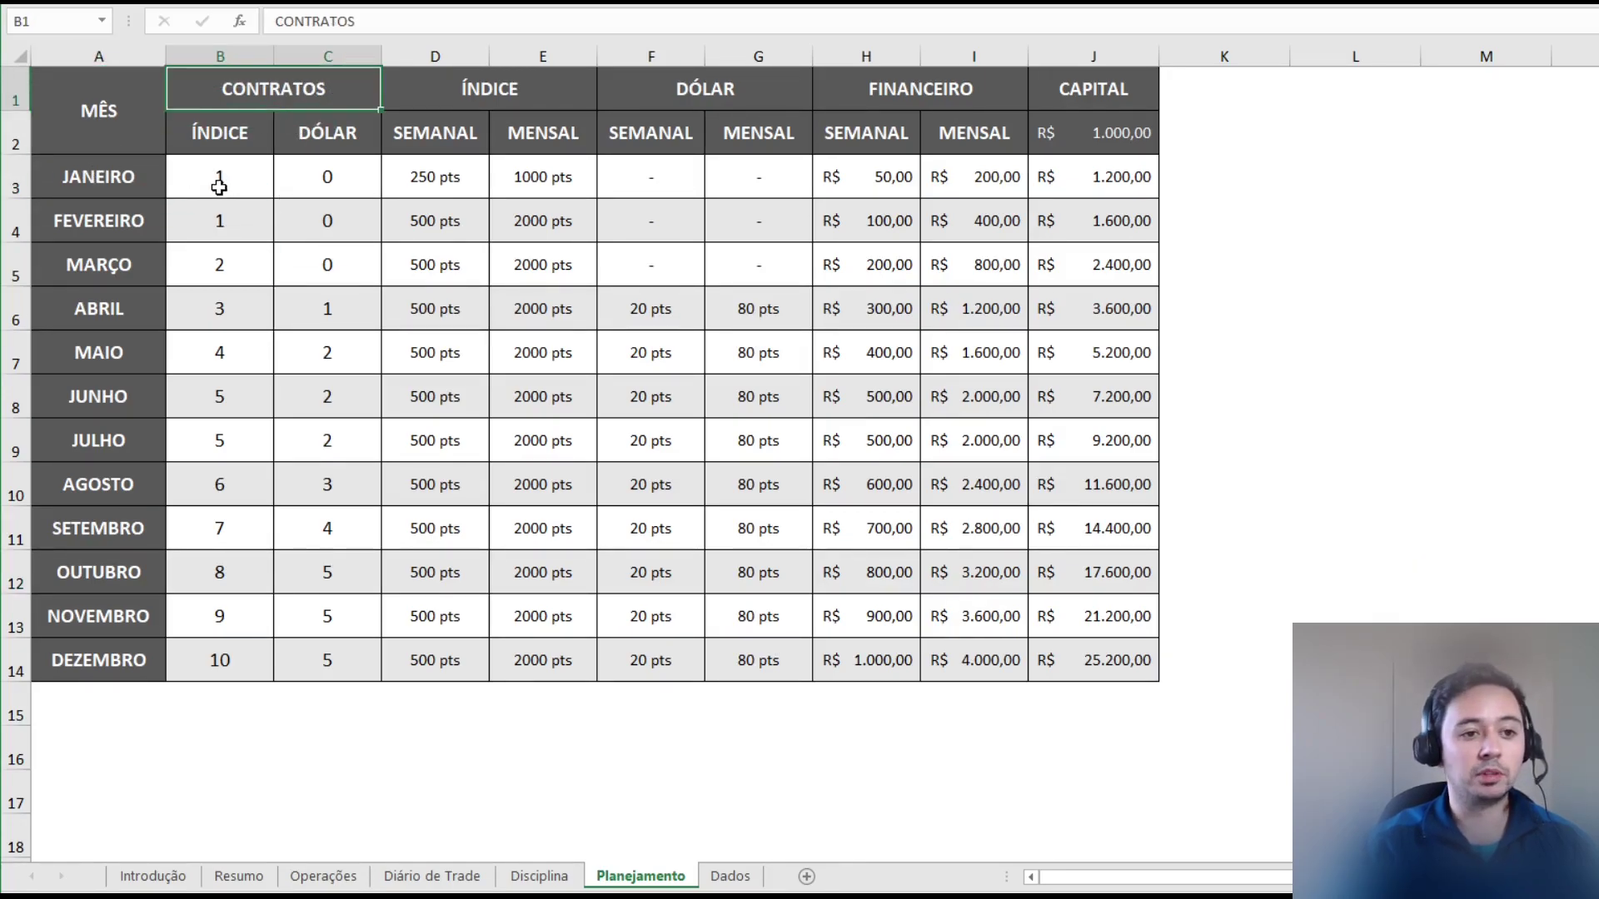
pyautogui.click(1137, 131)
pyautogui.click(221, 173)
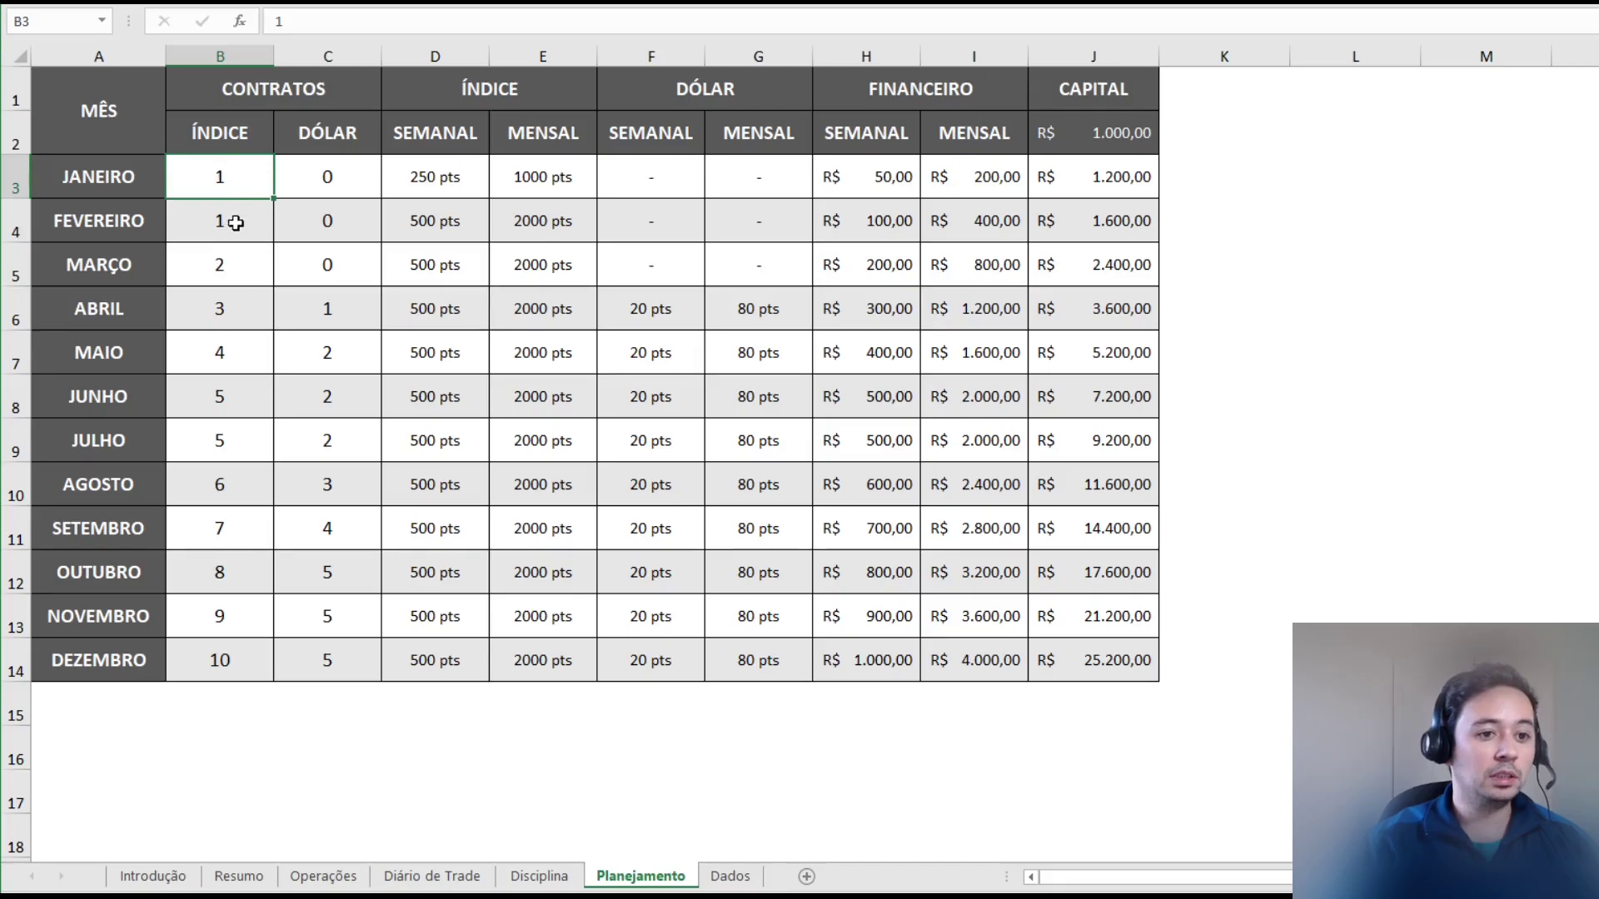
pyautogui.click(321, 188)
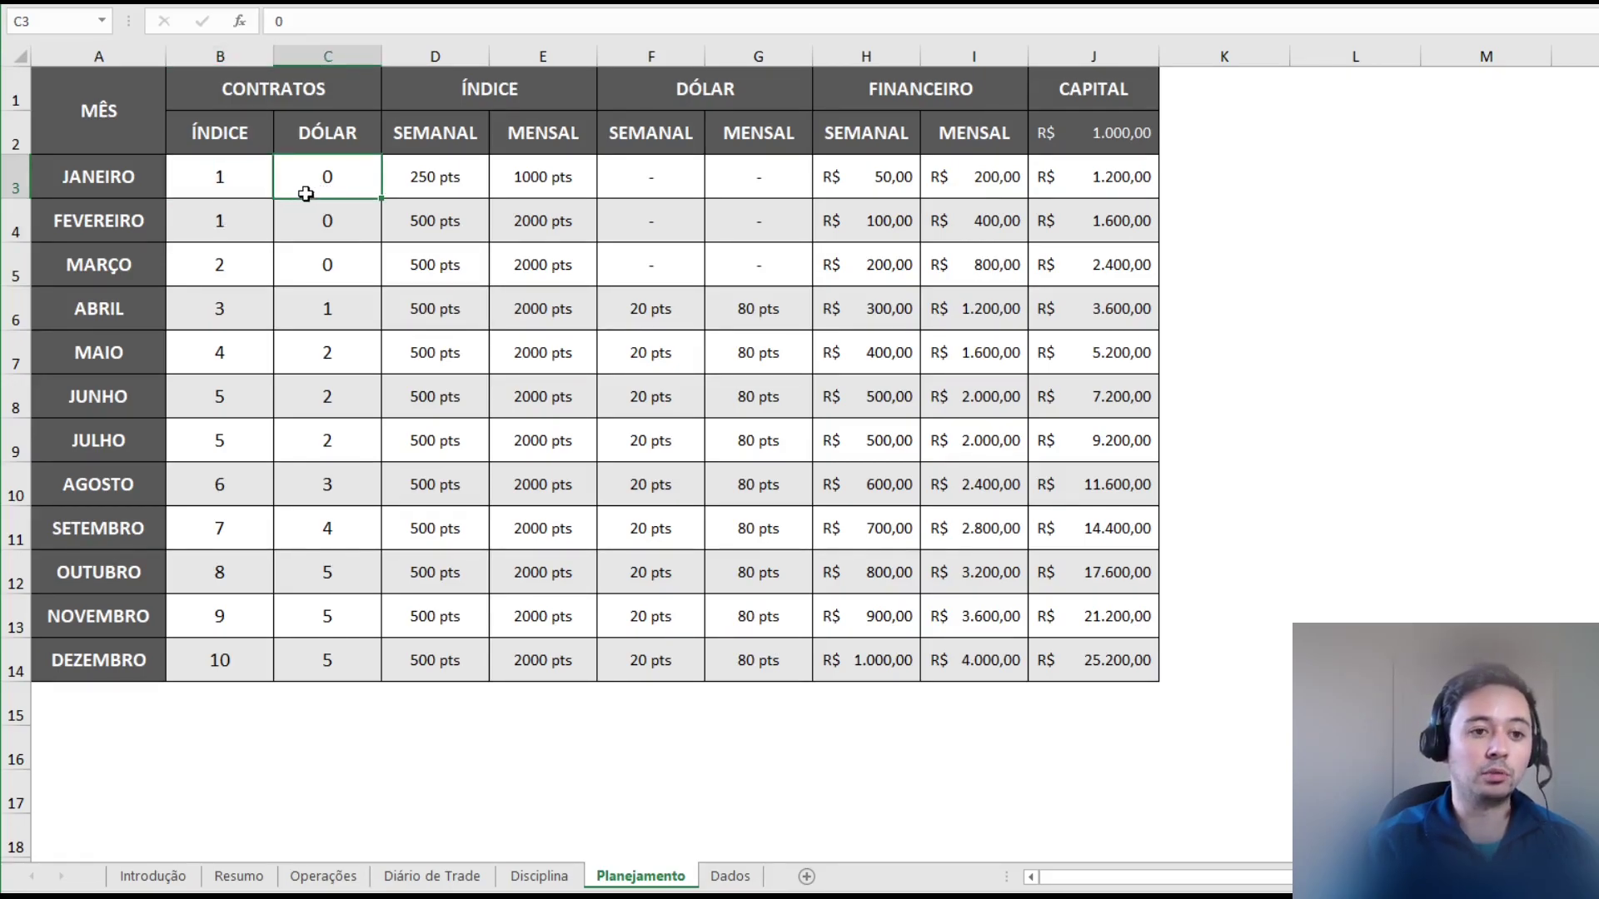
pyautogui.click(231, 180)
pyautogui.click(347, 179)
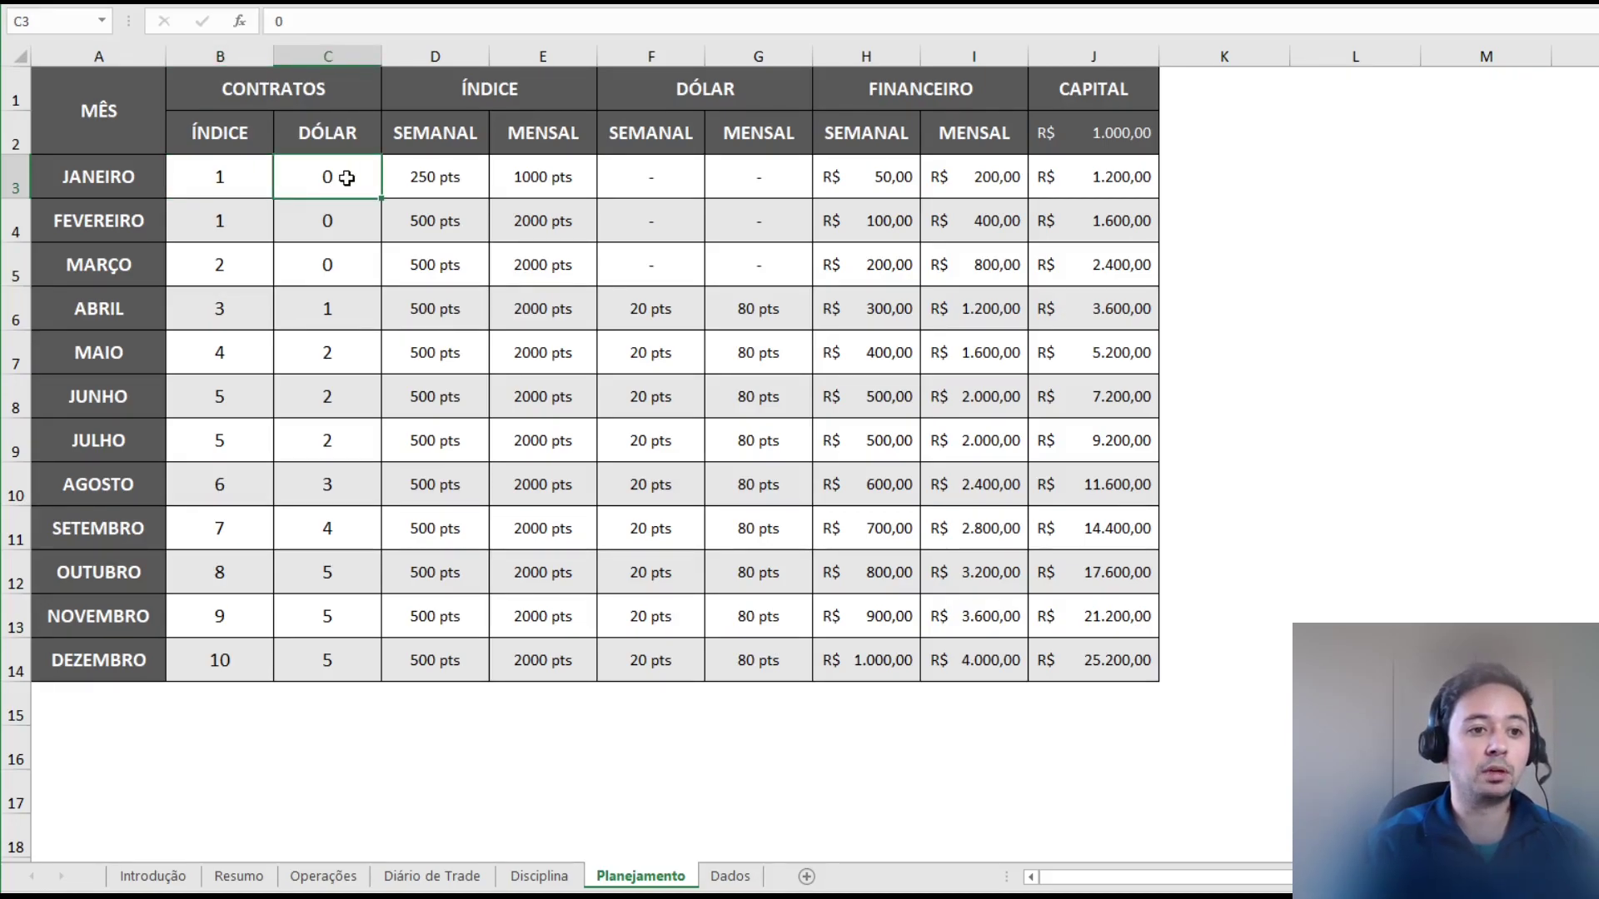
pyautogui.click(208, 197)
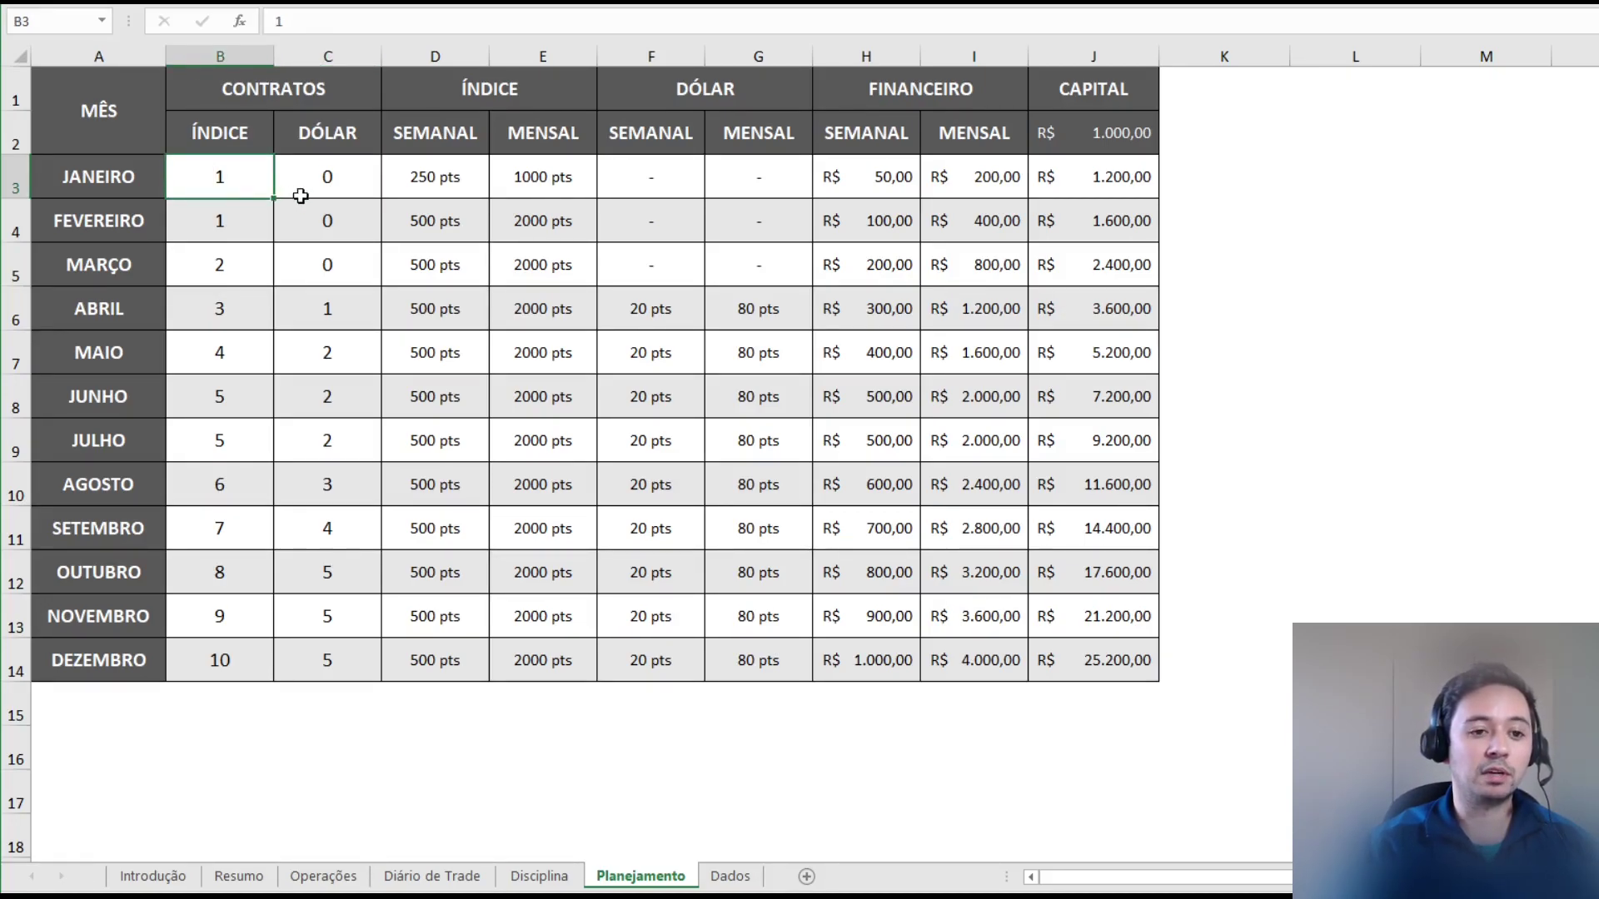
# - Examine January's weekly and monthly índice targets, its financial targets, and the January and February capital in the Planejamento sheet
pyautogui.click(458, 175)
pyautogui.click(546, 169)
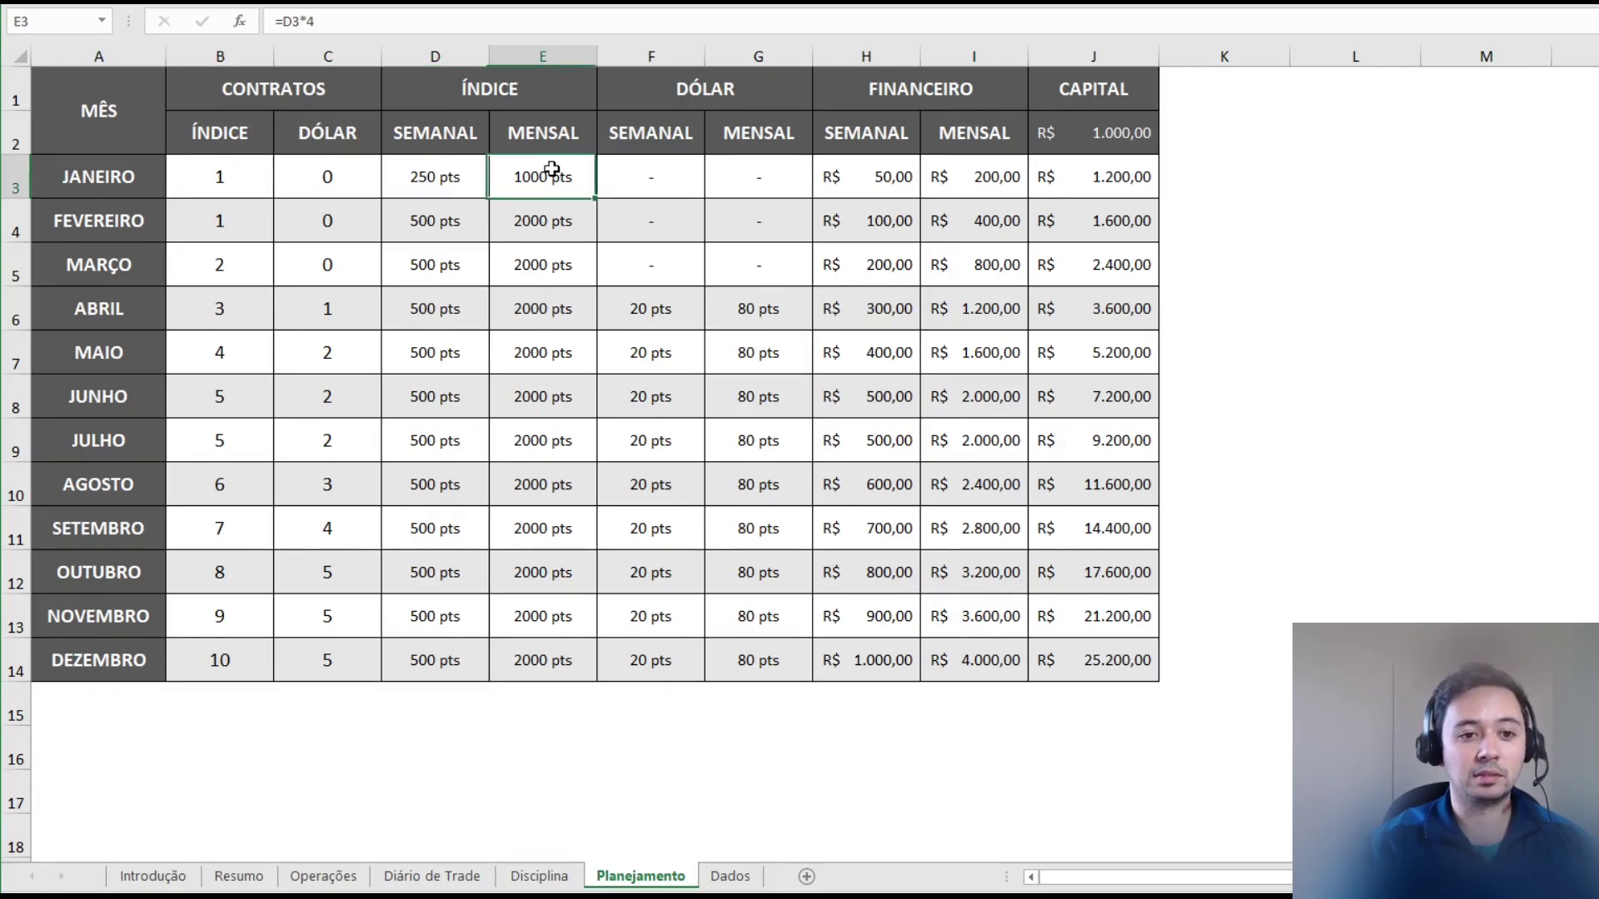
pyautogui.click(458, 173)
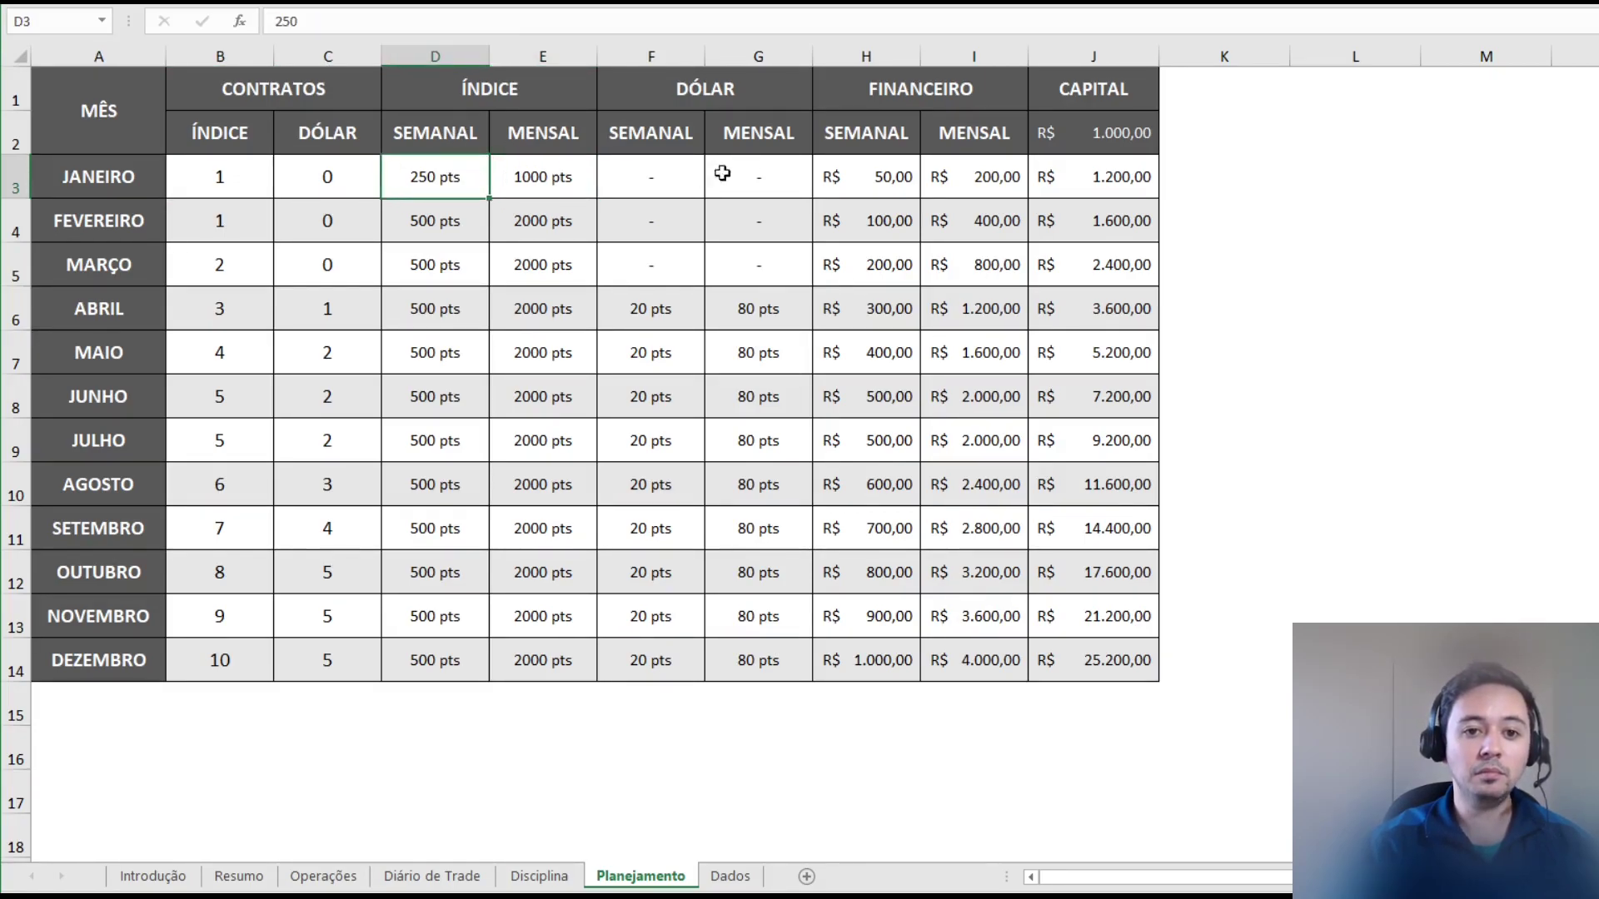
pyautogui.click(883, 177)
pyautogui.click(940, 179)
pyautogui.click(1074, 178)
pyautogui.click(1076, 229)
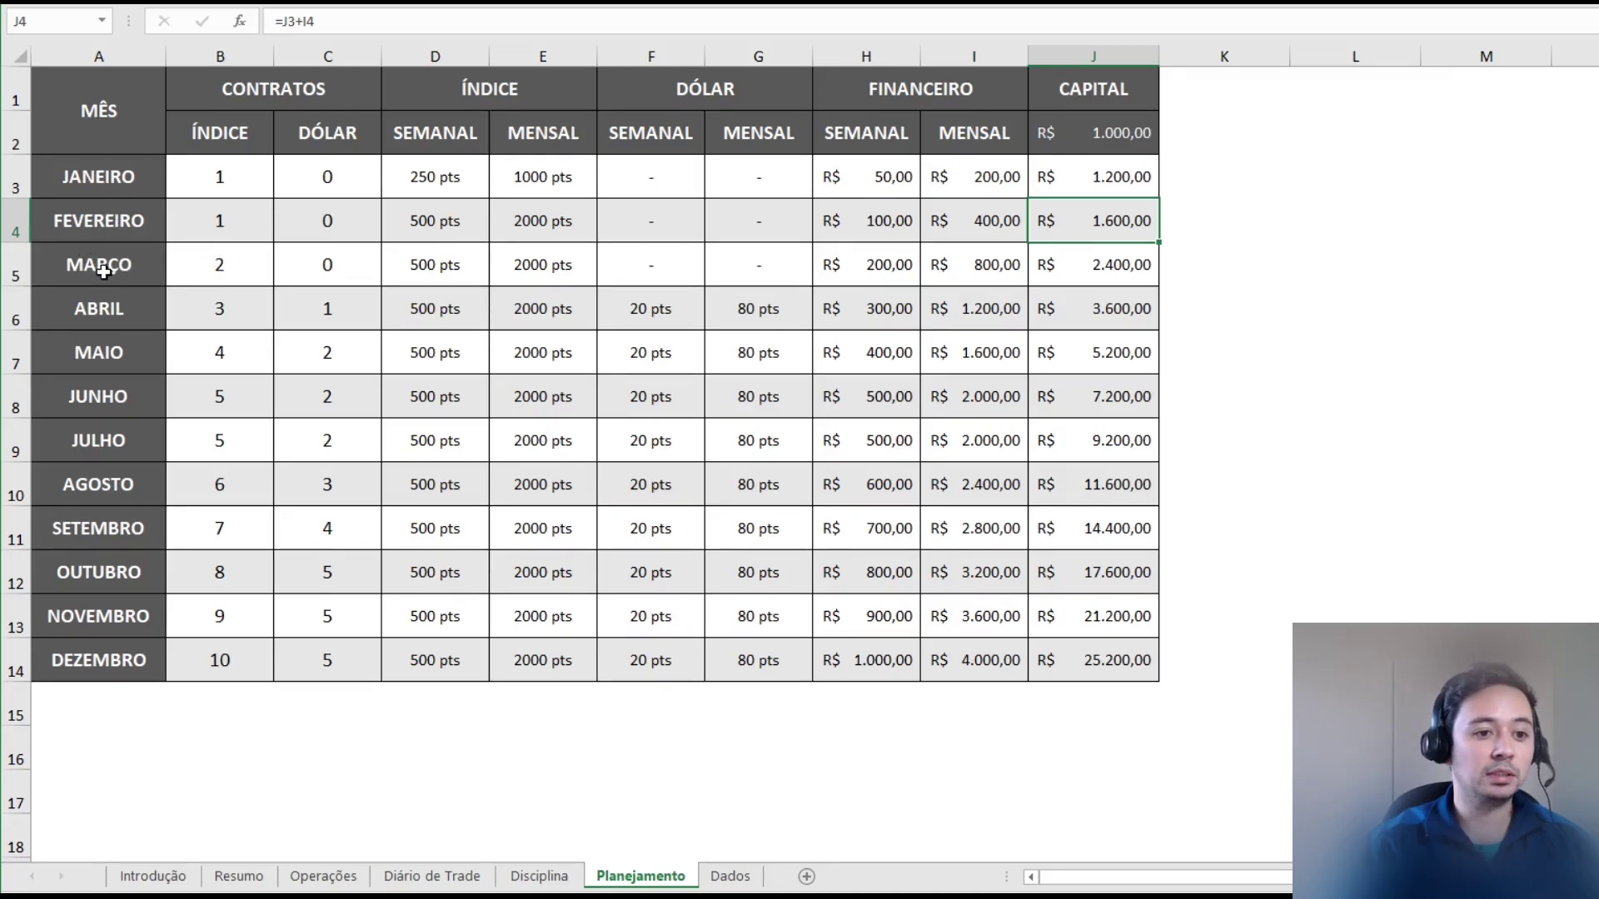
# - Compare the planned índice and dólar contracts from January through April in the Planejamento sheet
pyautogui.moveTo(115, 183); pyautogui.dragTo(321, 173)
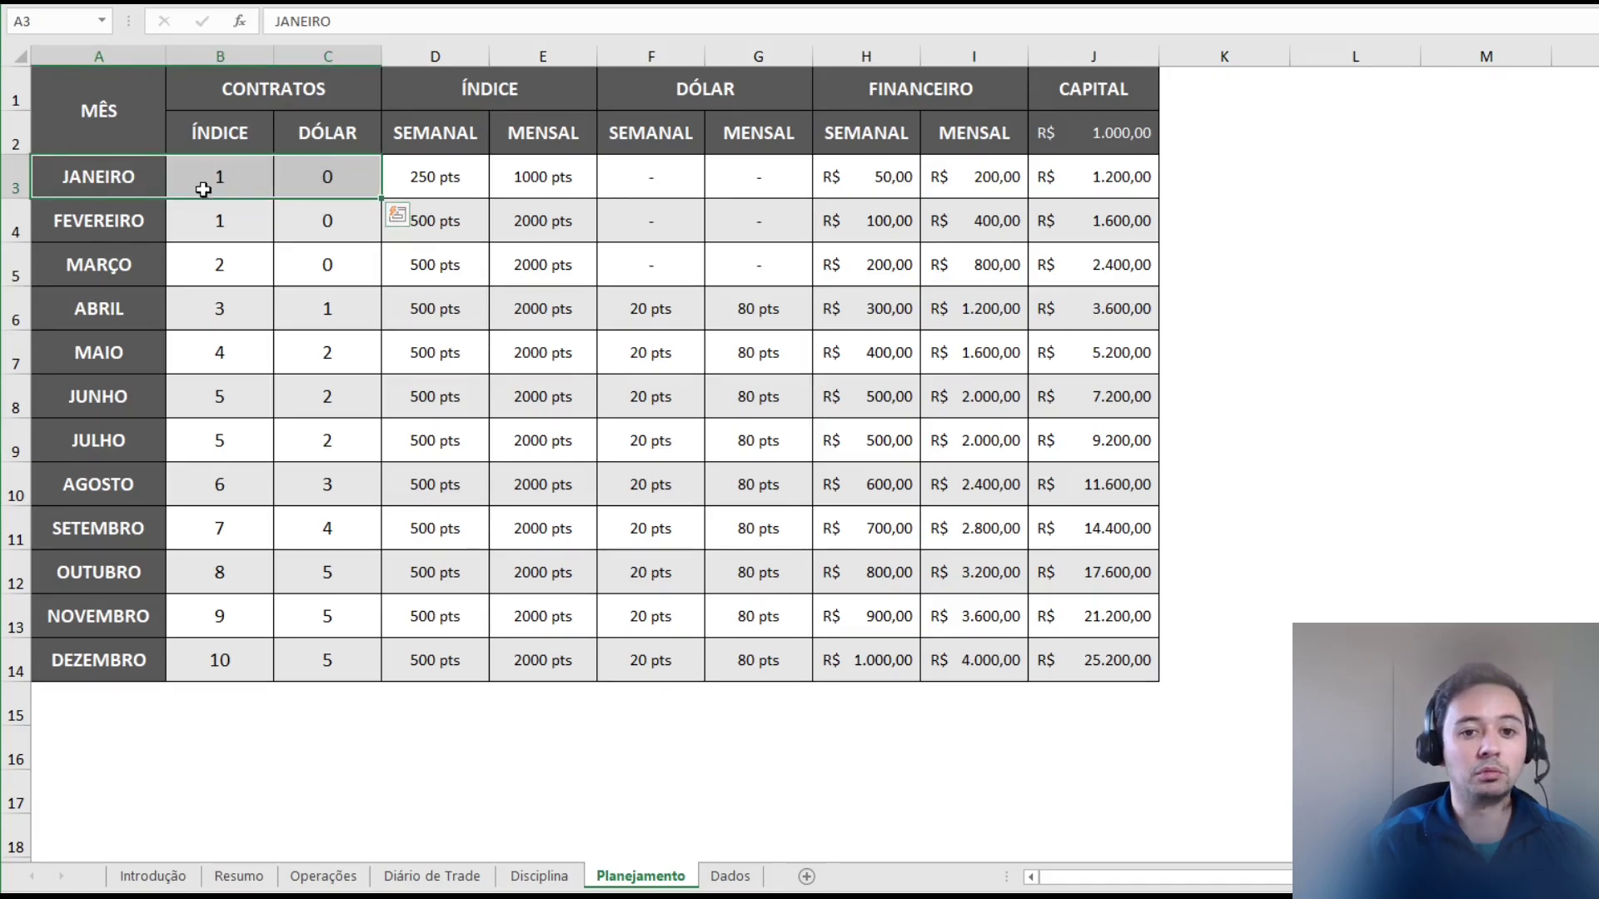
pyautogui.moveTo(86, 223); pyautogui.dragTo(330, 221)
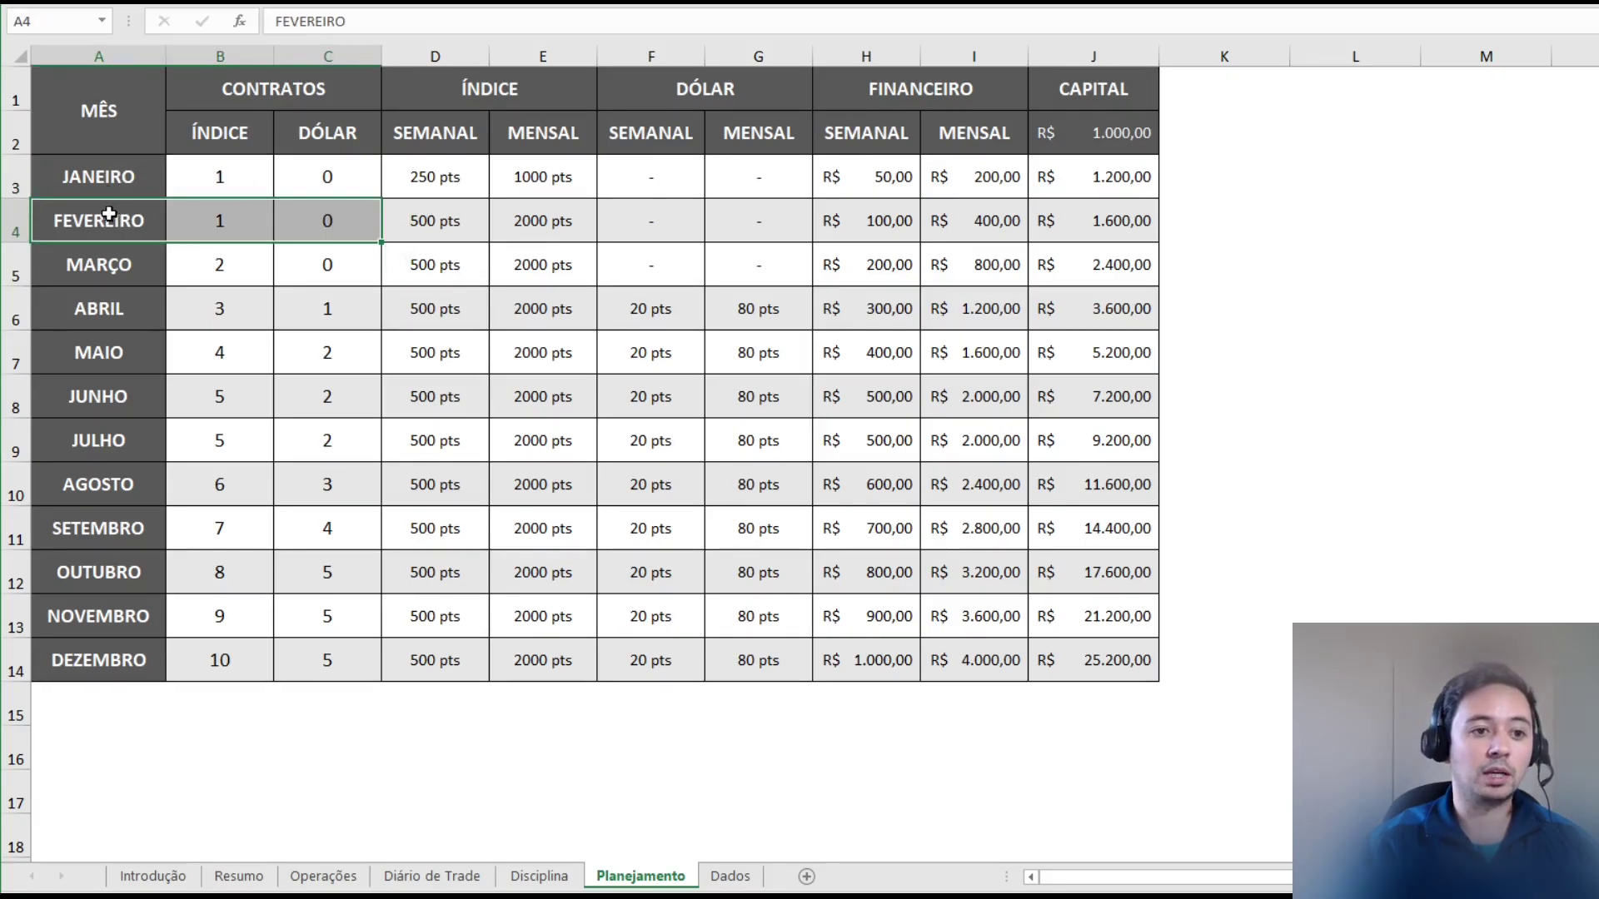
pyautogui.moveTo(114, 267); pyautogui.dragTo(348, 265)
pyautogui.click(221, 266)
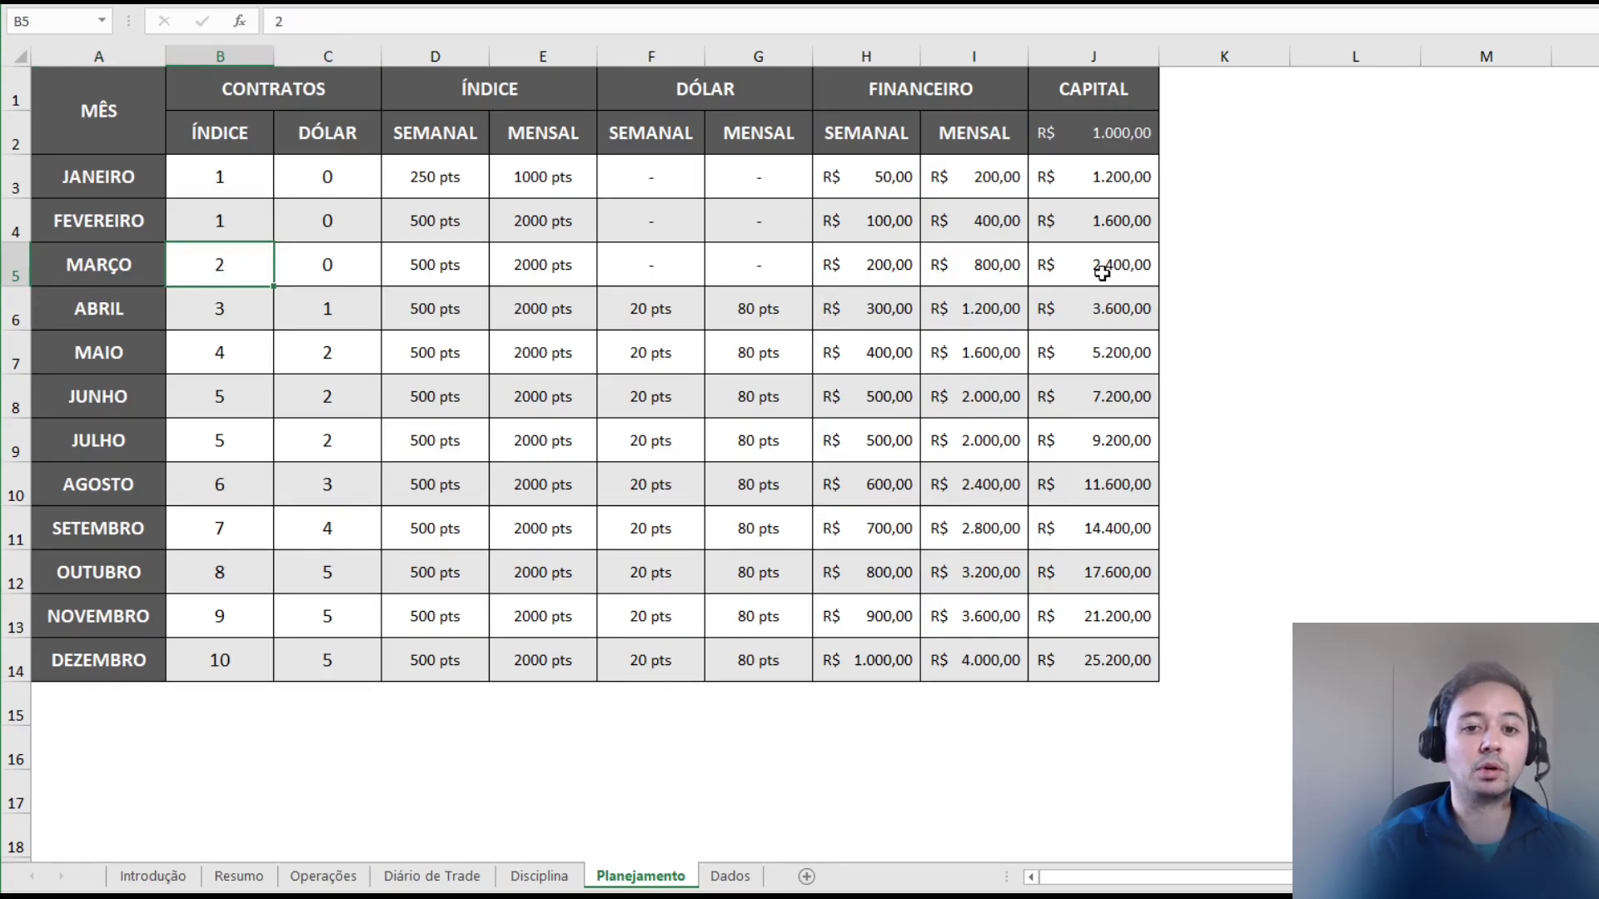
pyautogui.moveTo(221, 312); pyautogui.dragTo(331, 320)
pyautogui.click(346, 313)
pyautogui.click(235, 309)
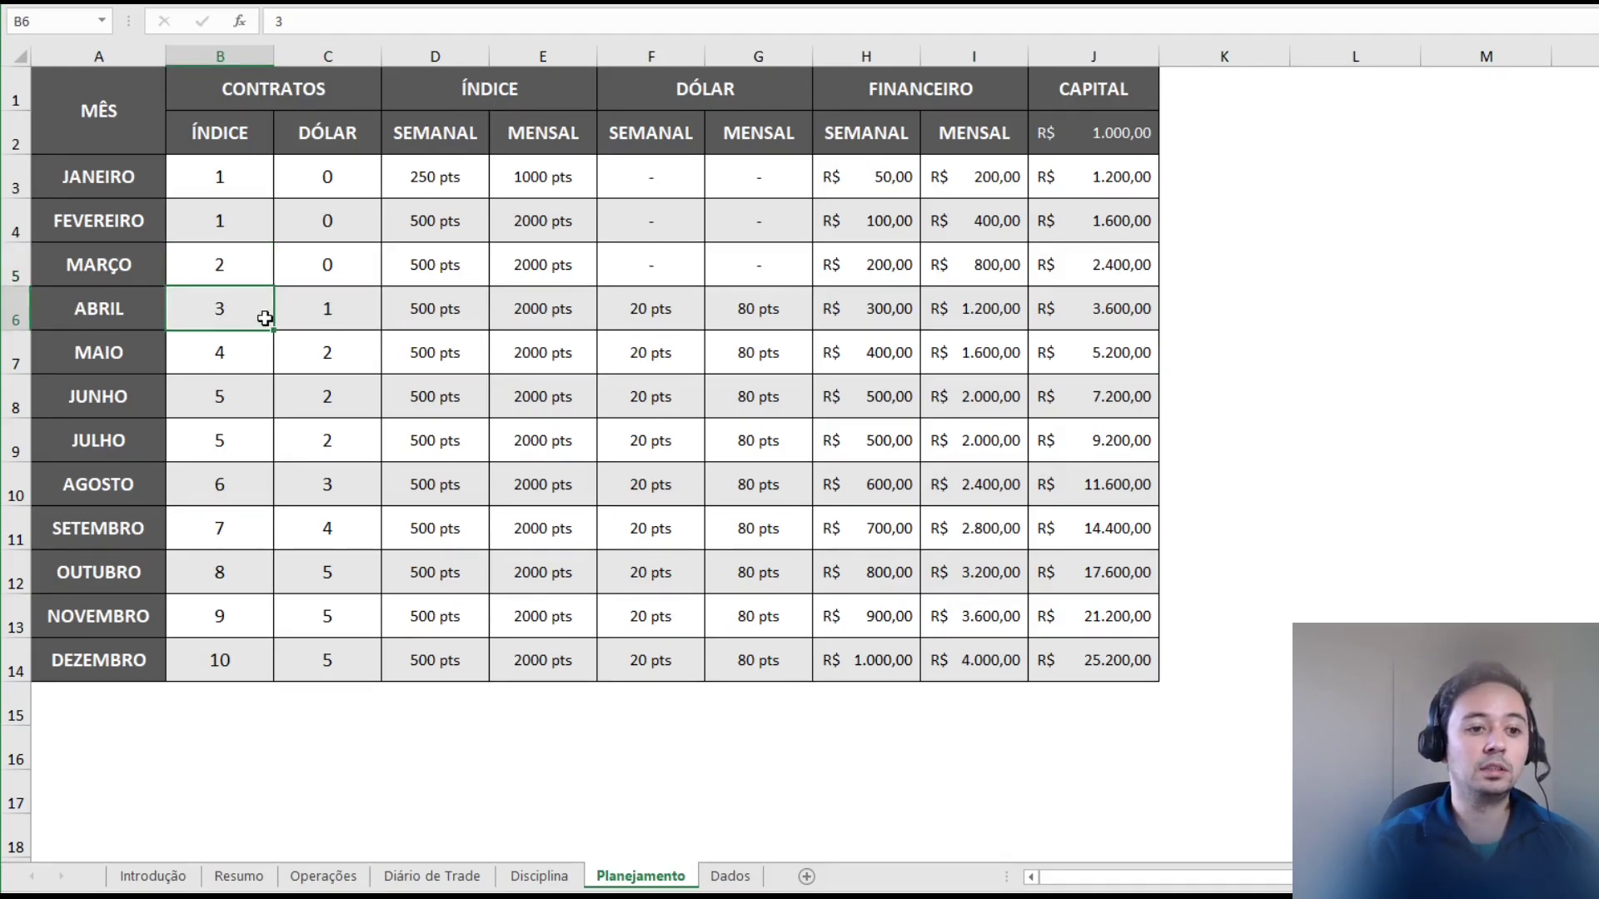
pyautogui.click(335, 318)
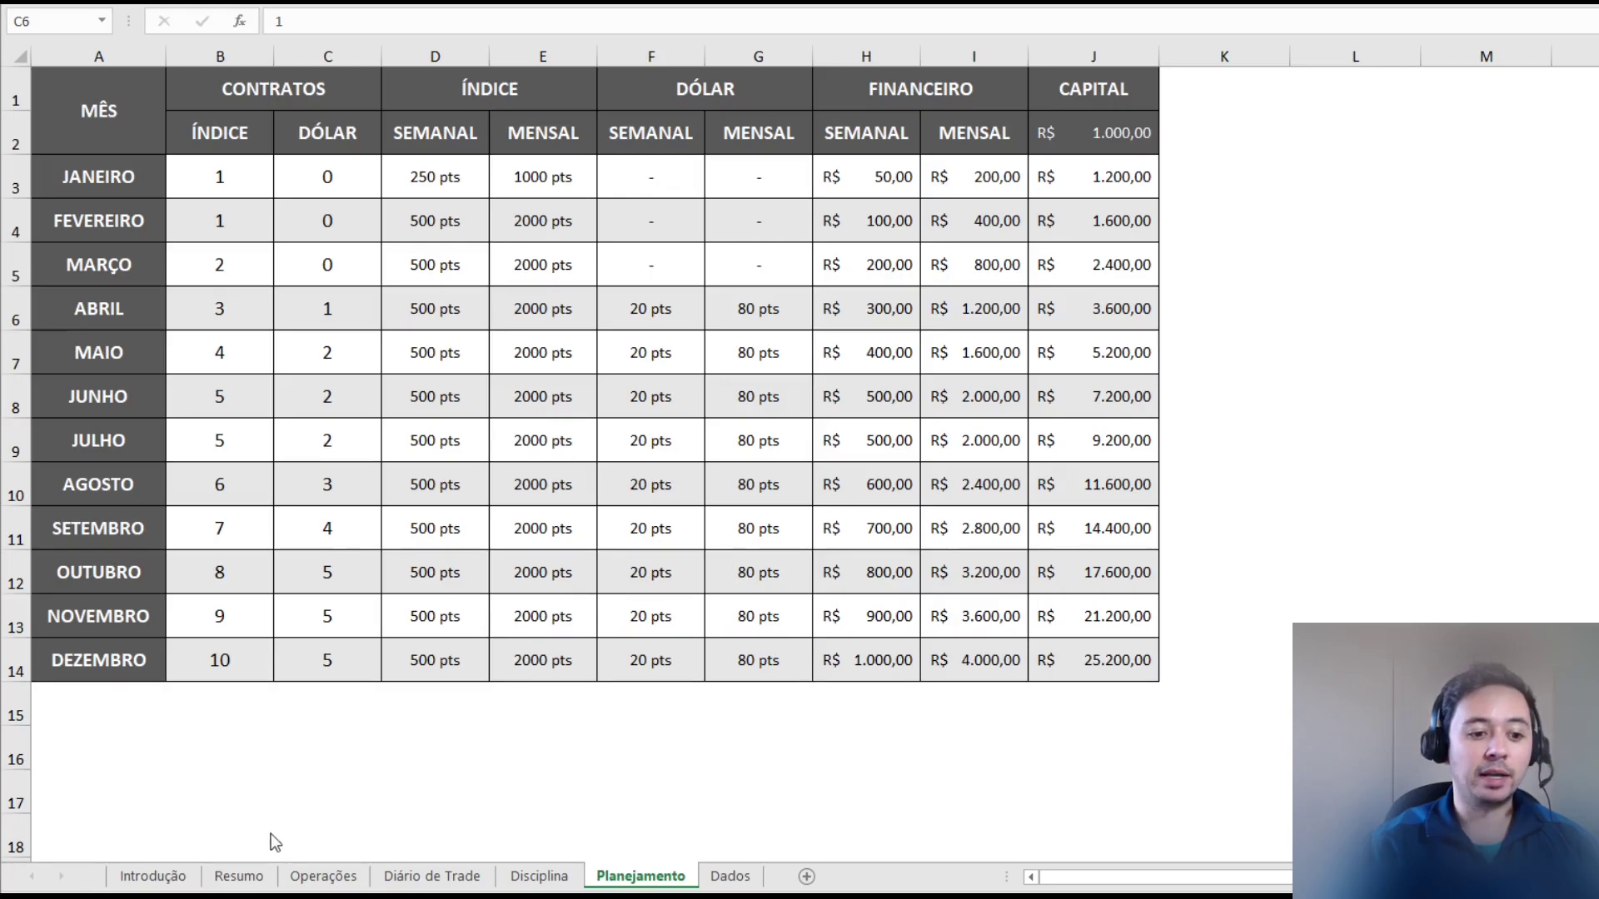
# - Open the Resumo sheet and examine the monthly results table and the accumulated capital chart
pyautogui.click(239, 876)
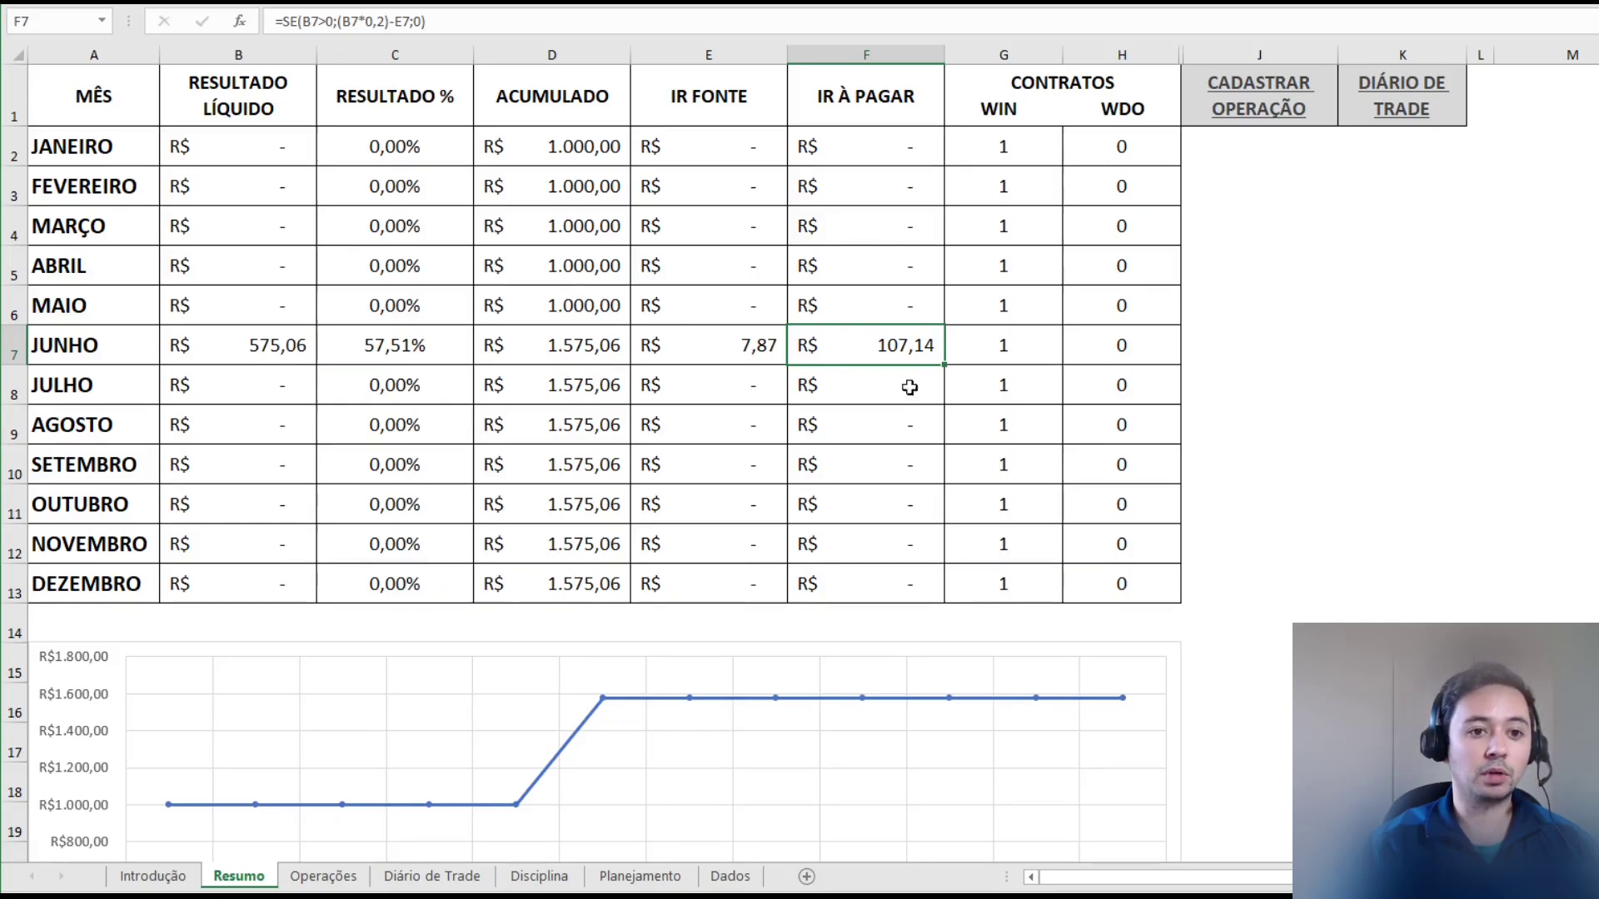
pyautogui.scroll(-3, 633, 308)
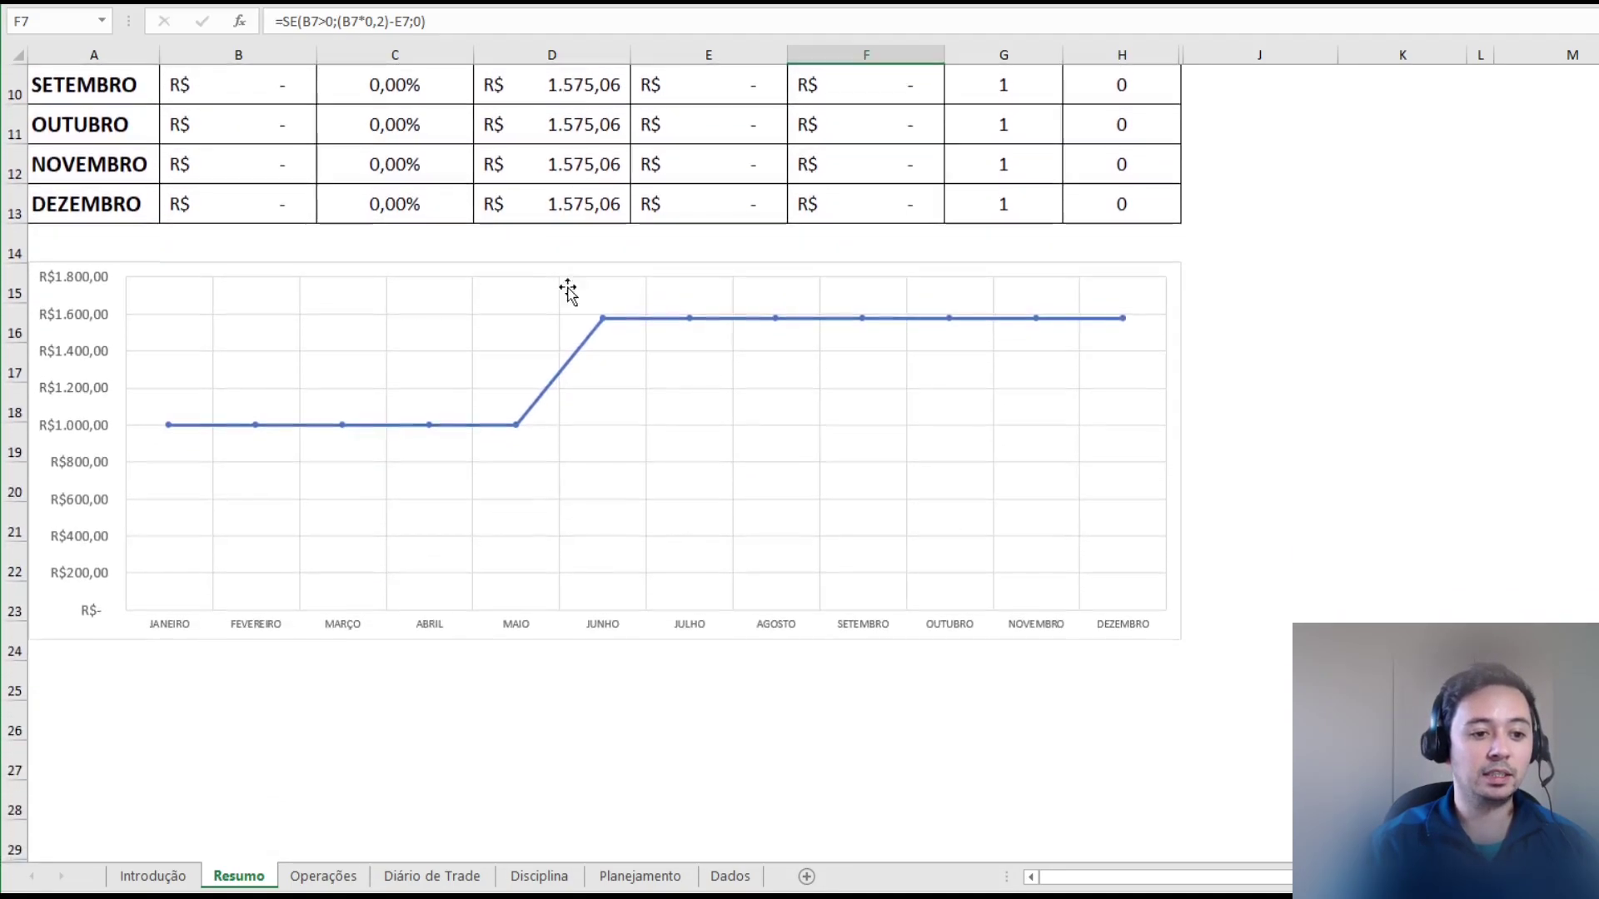
pyautogui.scroll(1, 271, 583)
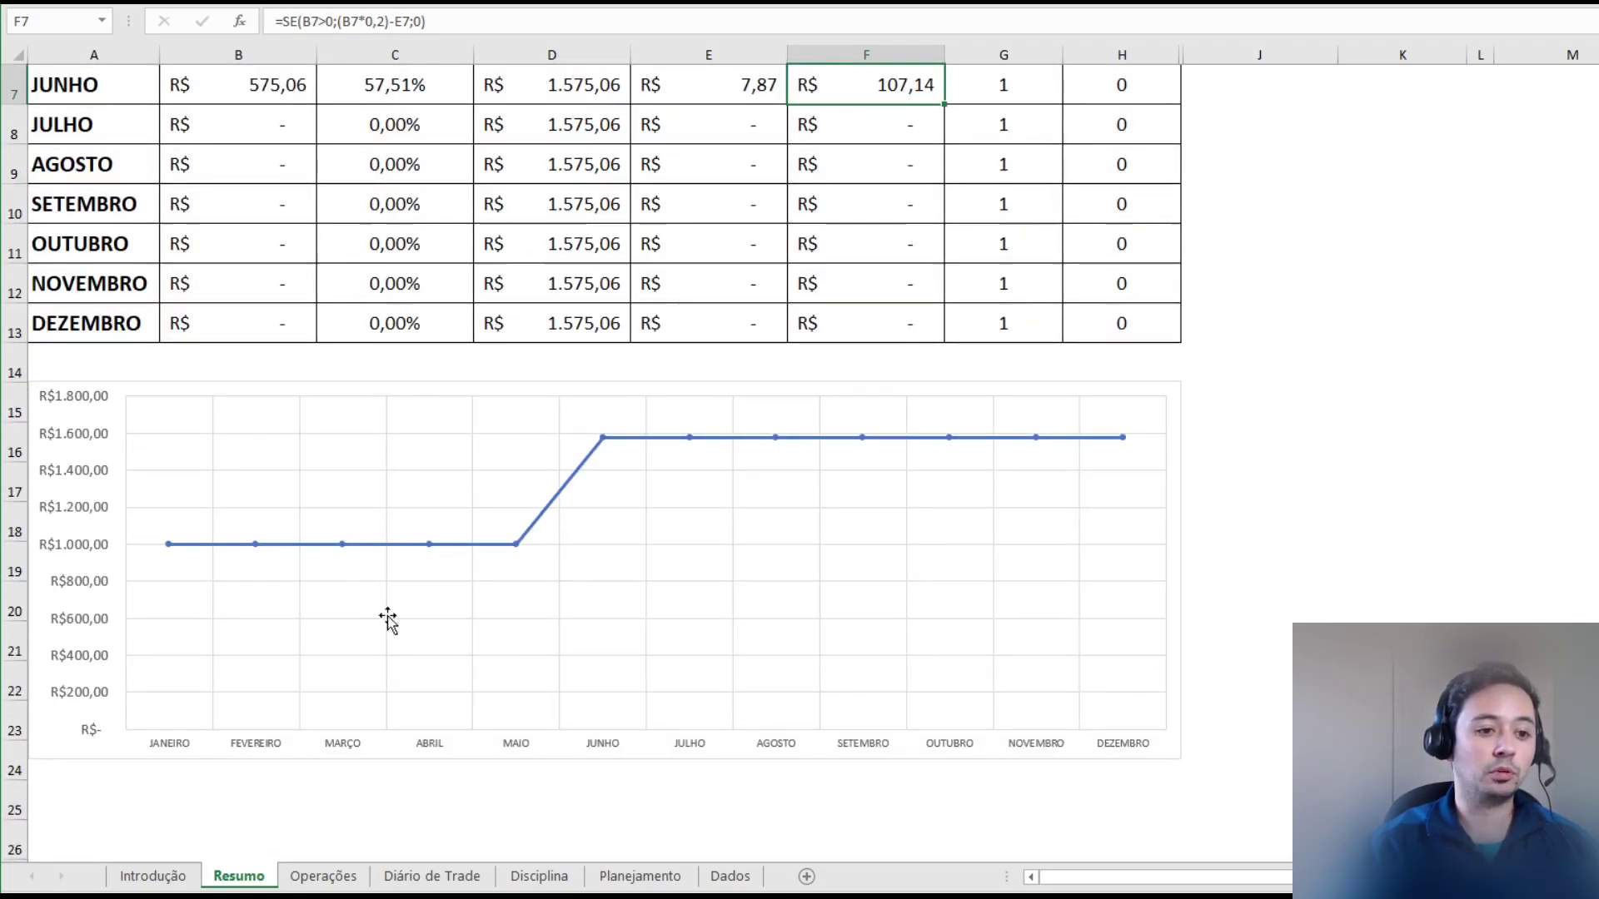
pyautogui.scroll(1, 533, 708)
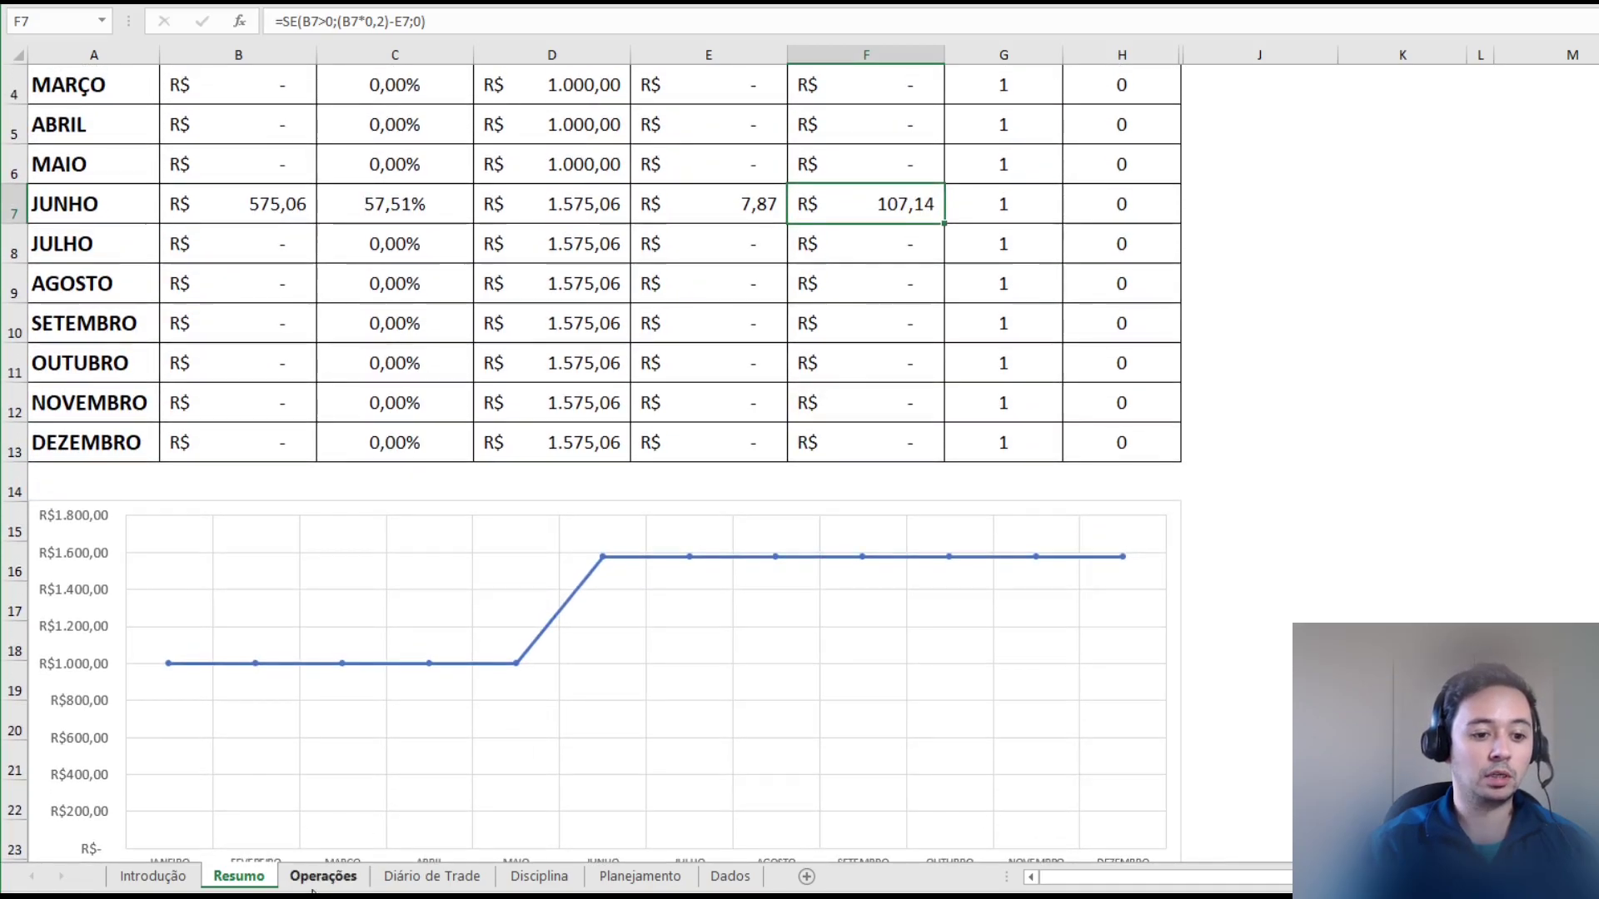
# - In the Operações sheet, enter the dates 15/07/2021, 15/08/2021, 15/09/2021 and 15/10/2021 in A5 to A8
pyautogui.click(317, 884)
pyautogui.click(105, 234)
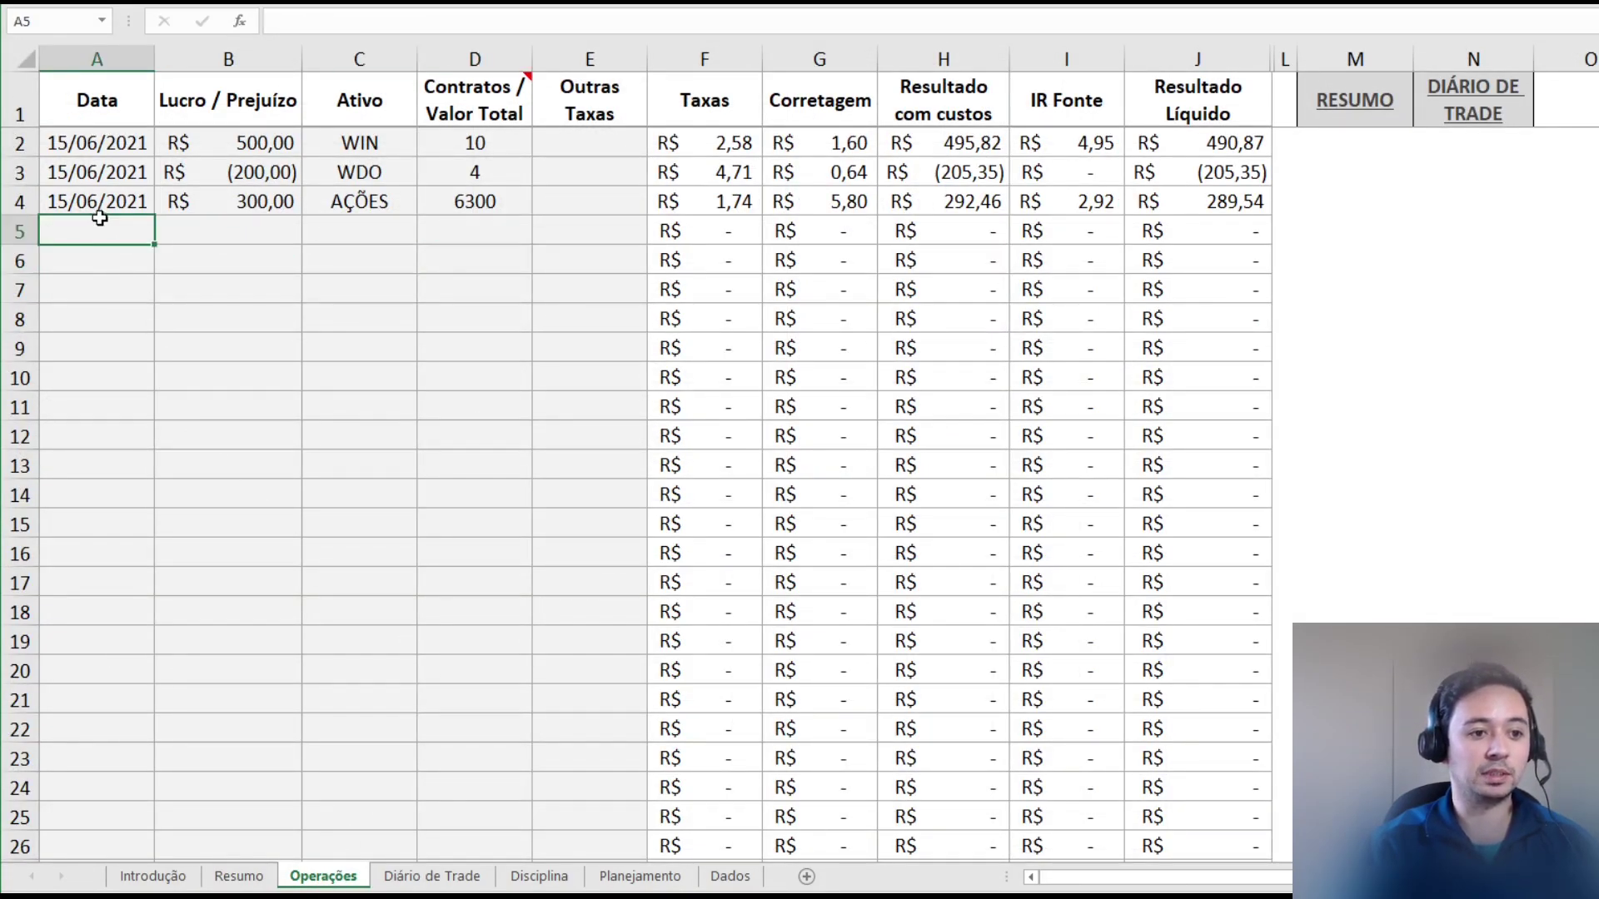
pyautogui.write('15/06/2021')
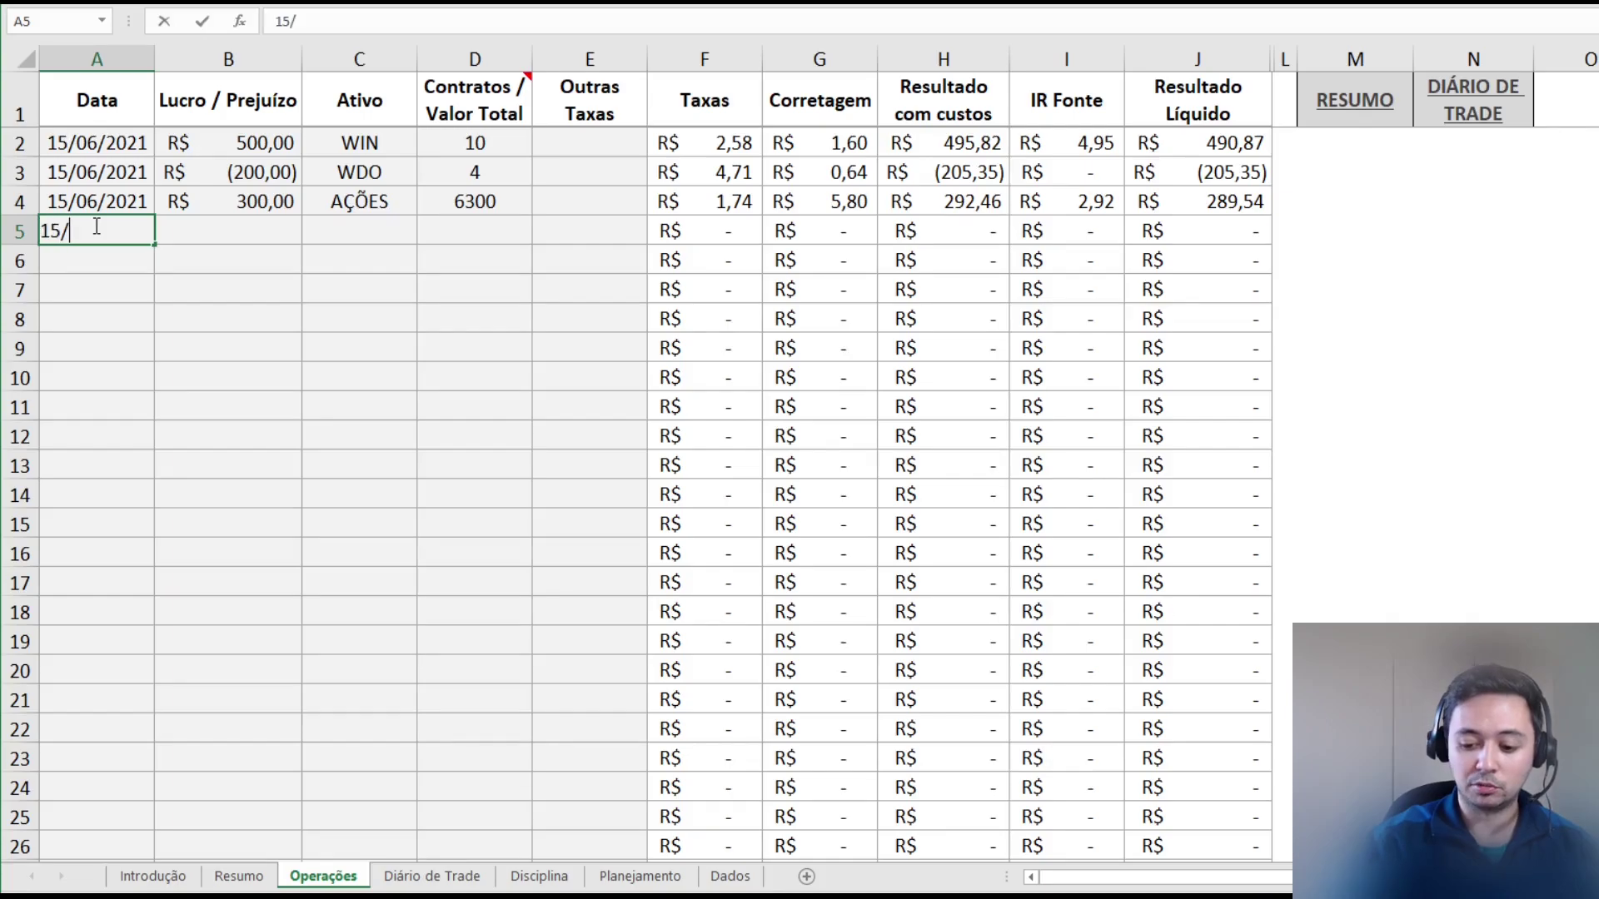
pyautogui.press('Return')
pyautogui.write('15/08/2021')
pyautogui.press('Return')
pyautogui.write('15/09/2021')
pyautogui.press('Return')
pyautogui.write('15/10/2021')
pyautogui.press('Return')
# - Enter Lucro / Prejuízo values 500, -300, 200 and 600 for the July to October operations, and review the Resumo sheet
pyautogui.click(224, 232)
pyautogui.write('500')
pyautogui.press('Return')
pyautogui.write('-300')
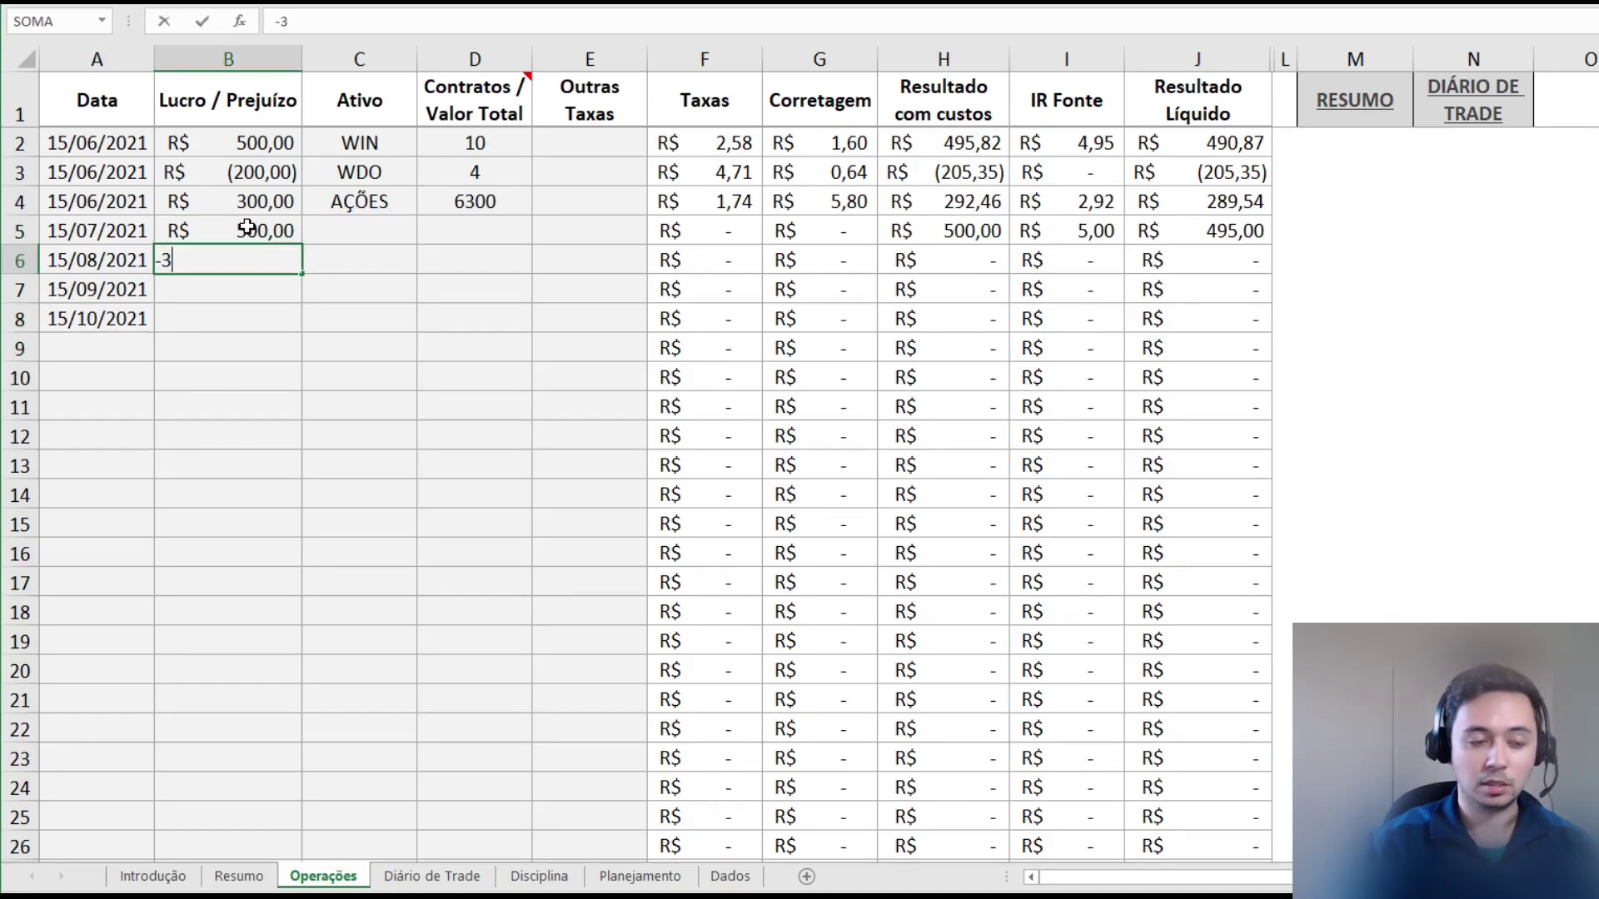
pyautogui.press('Return')
pyautogui.write('200')
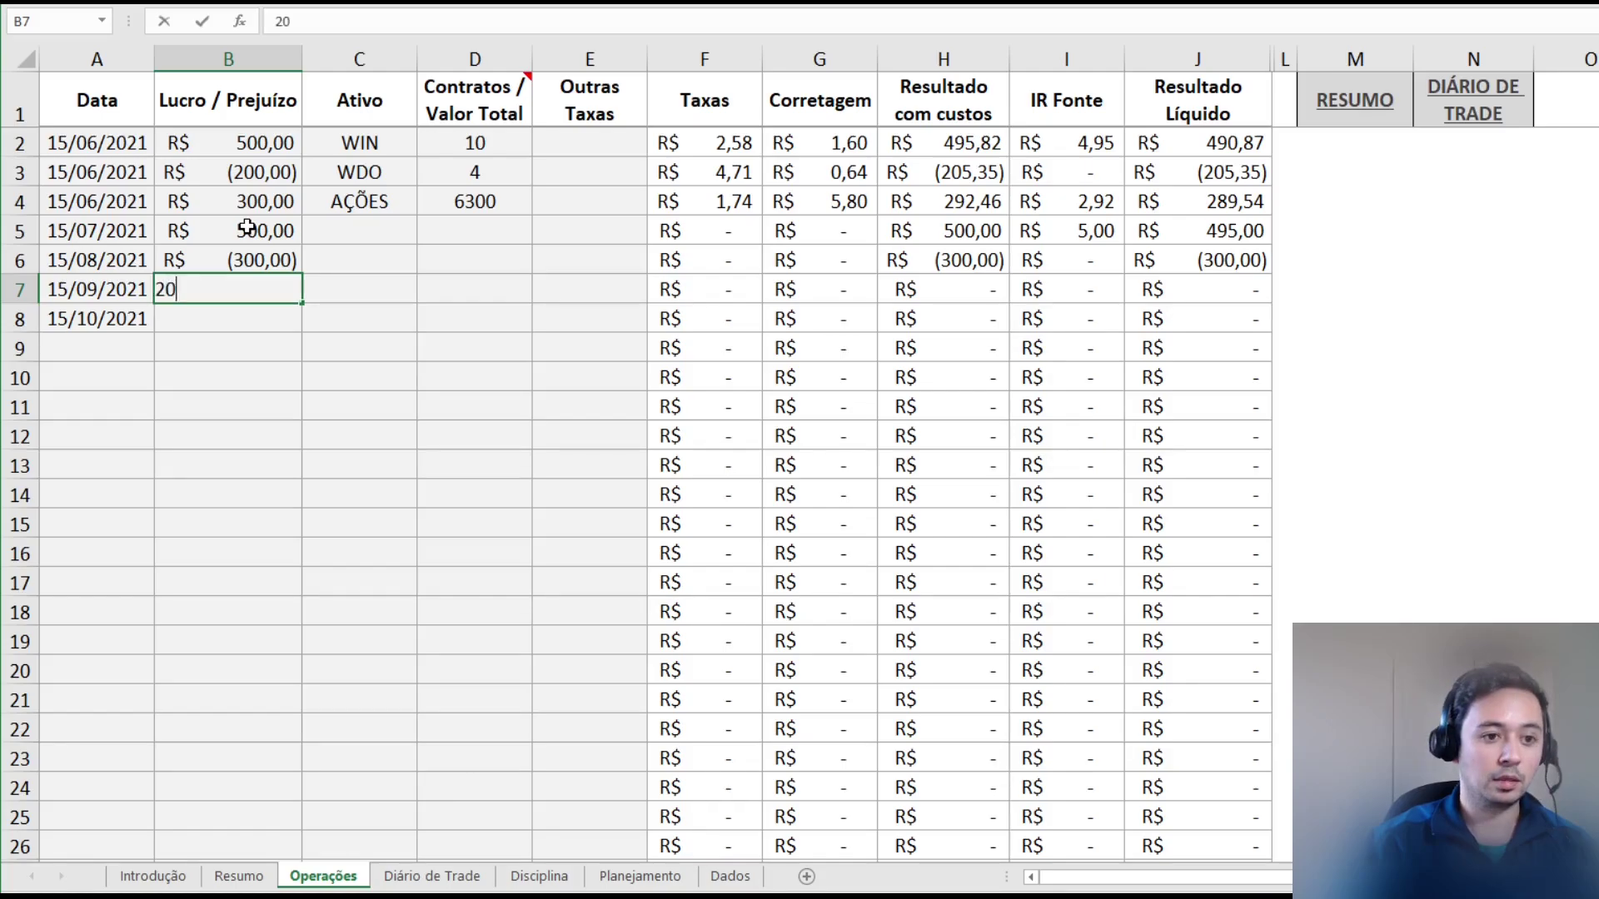
pyautogui.press('Return')
pyautogui.write('600')
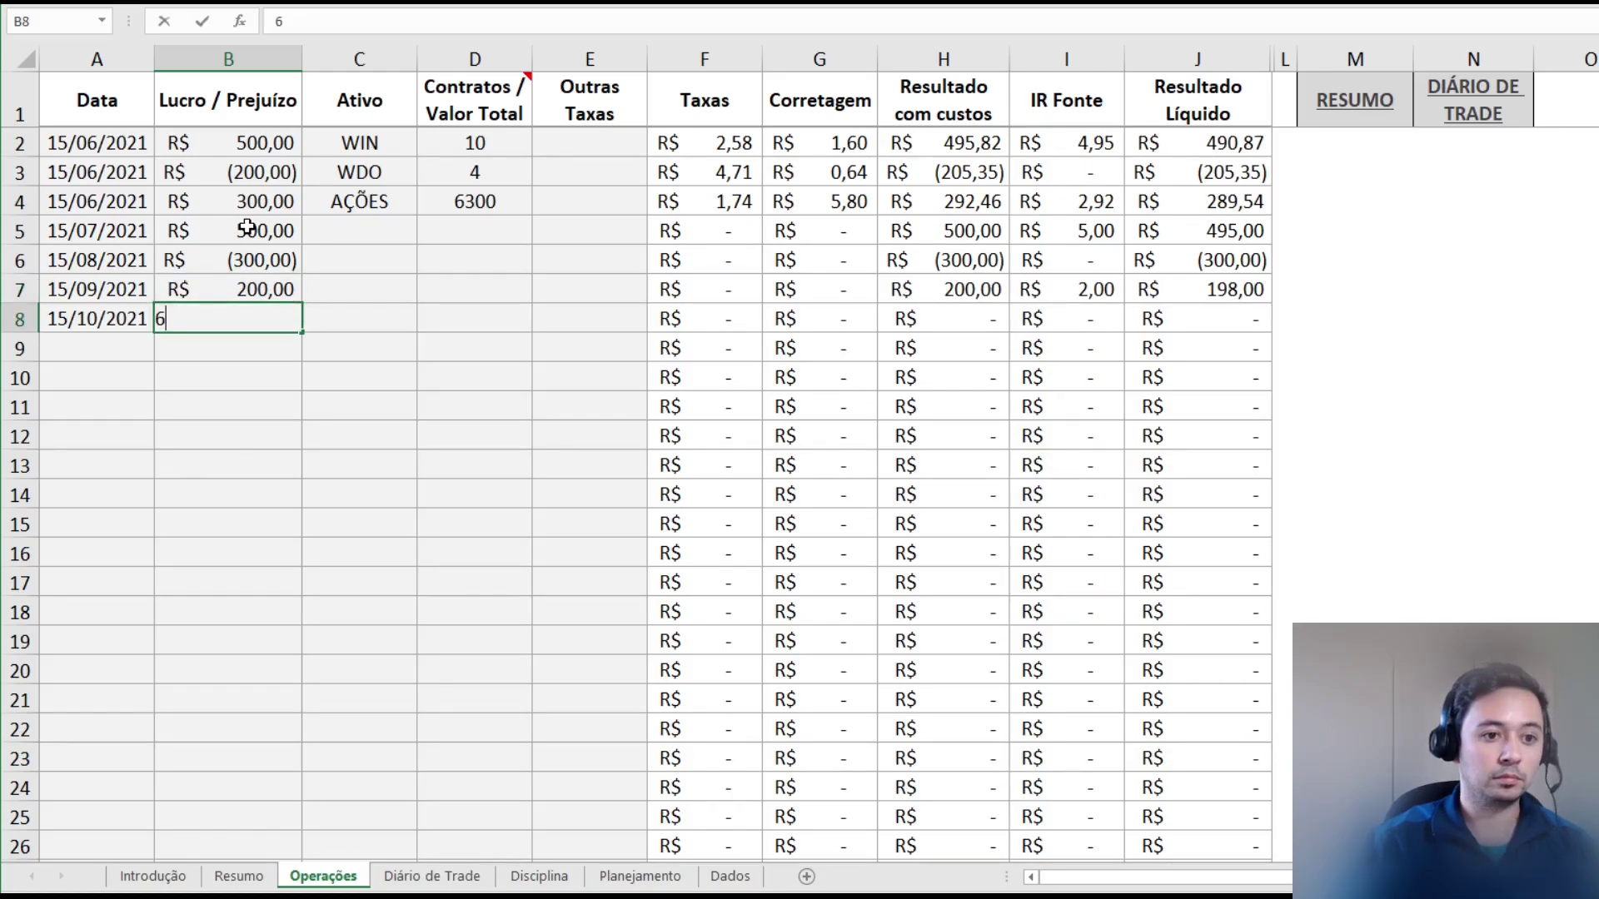
pyautogui.press('Return')
pyautogui.click(239, 876)
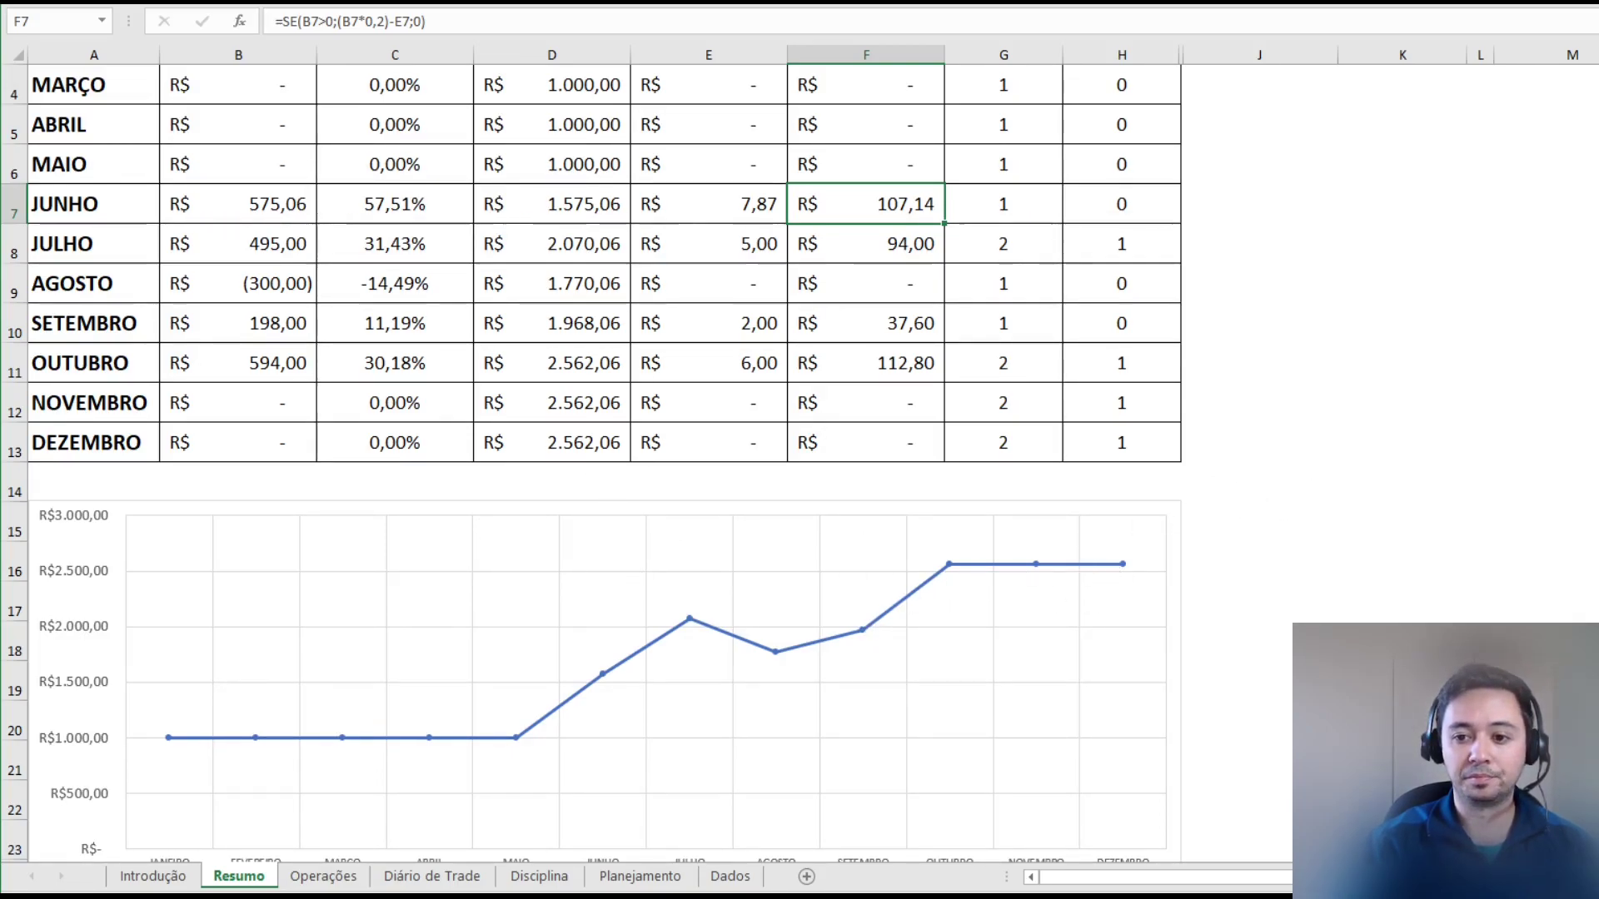
pyautogui.scroll(1, 591, 449)
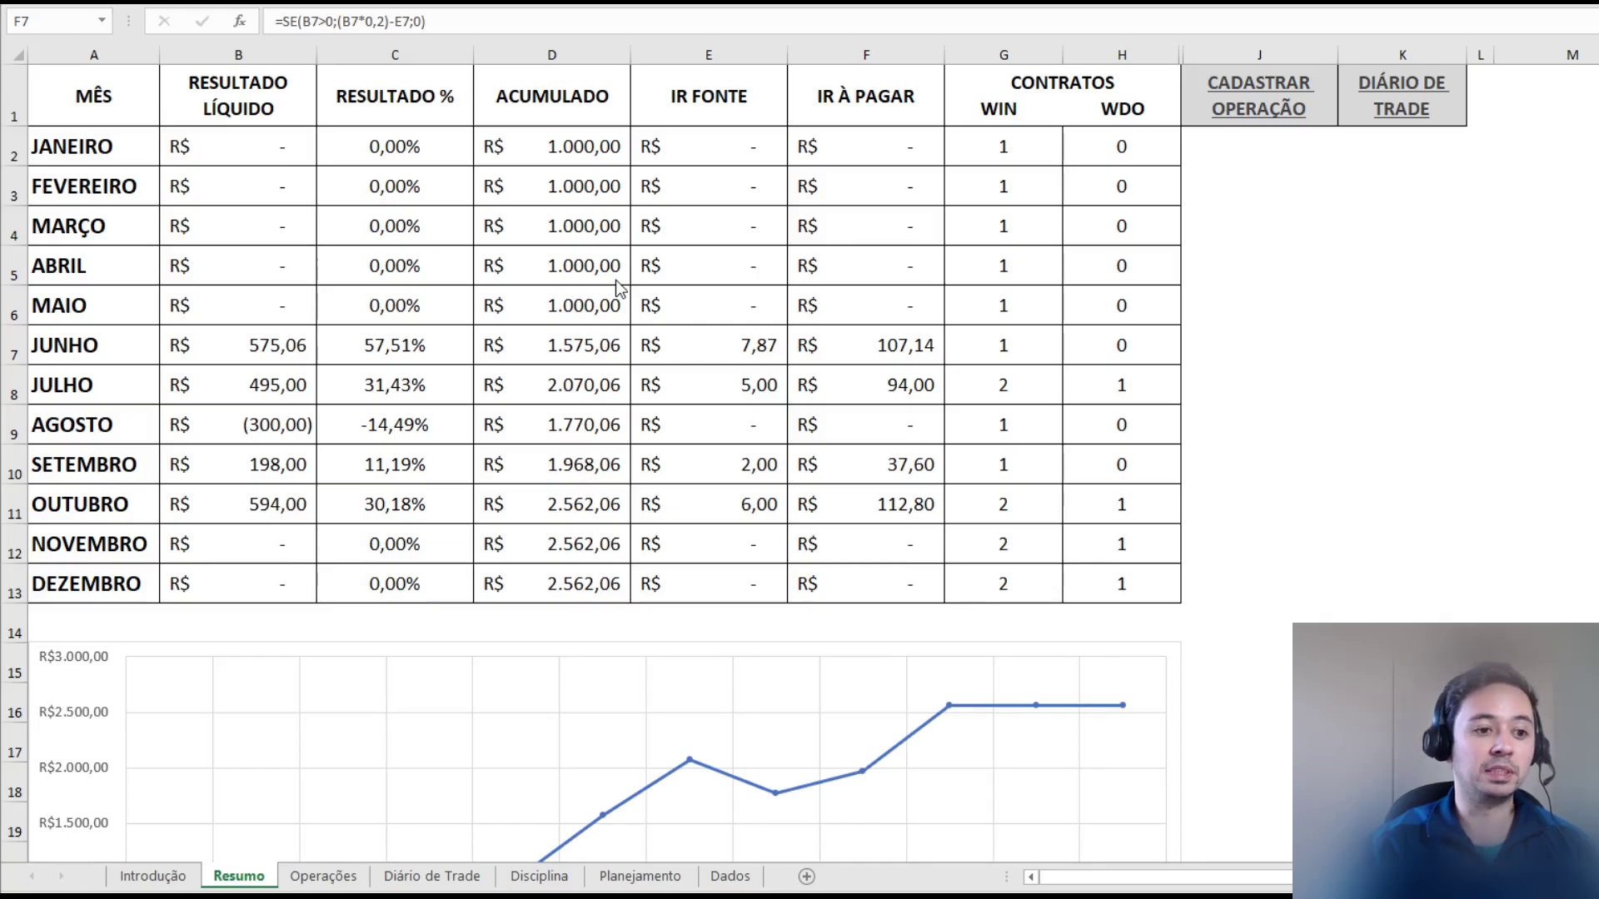
# - Switch to the Notepad file ACESSO AO CANAL TELEGRAM PRO.txt, highlight the instructions for requesting access by e-mail, and minimize it
pyautogui.click(941, 897)
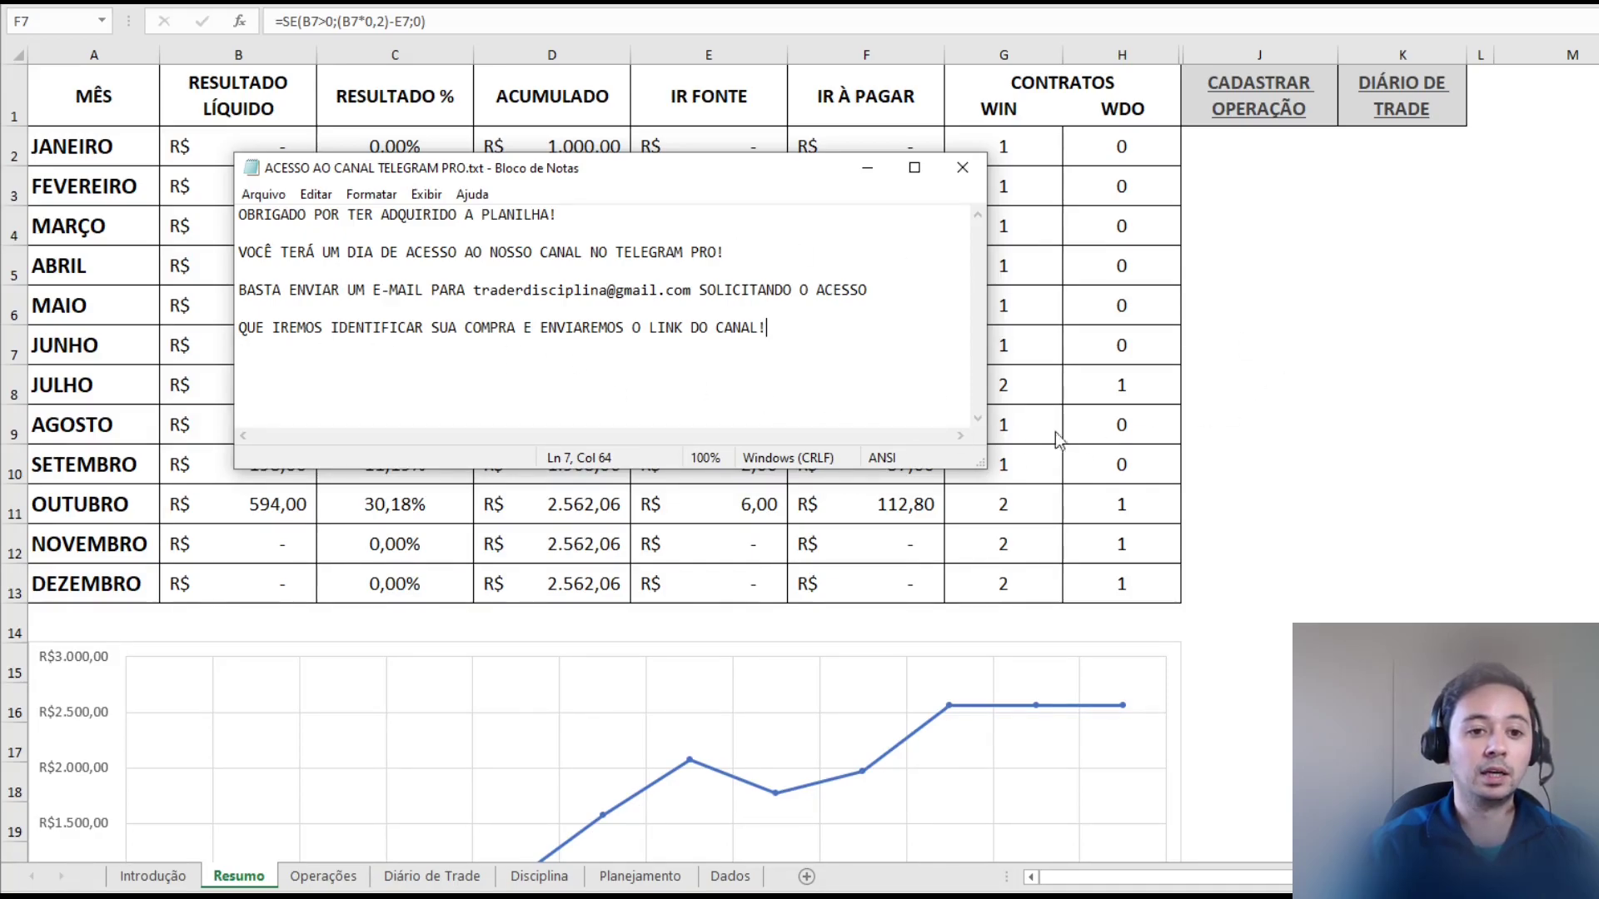
pyautogui.moveTo(273, 290); pyautogui.dragTo(875, 290)
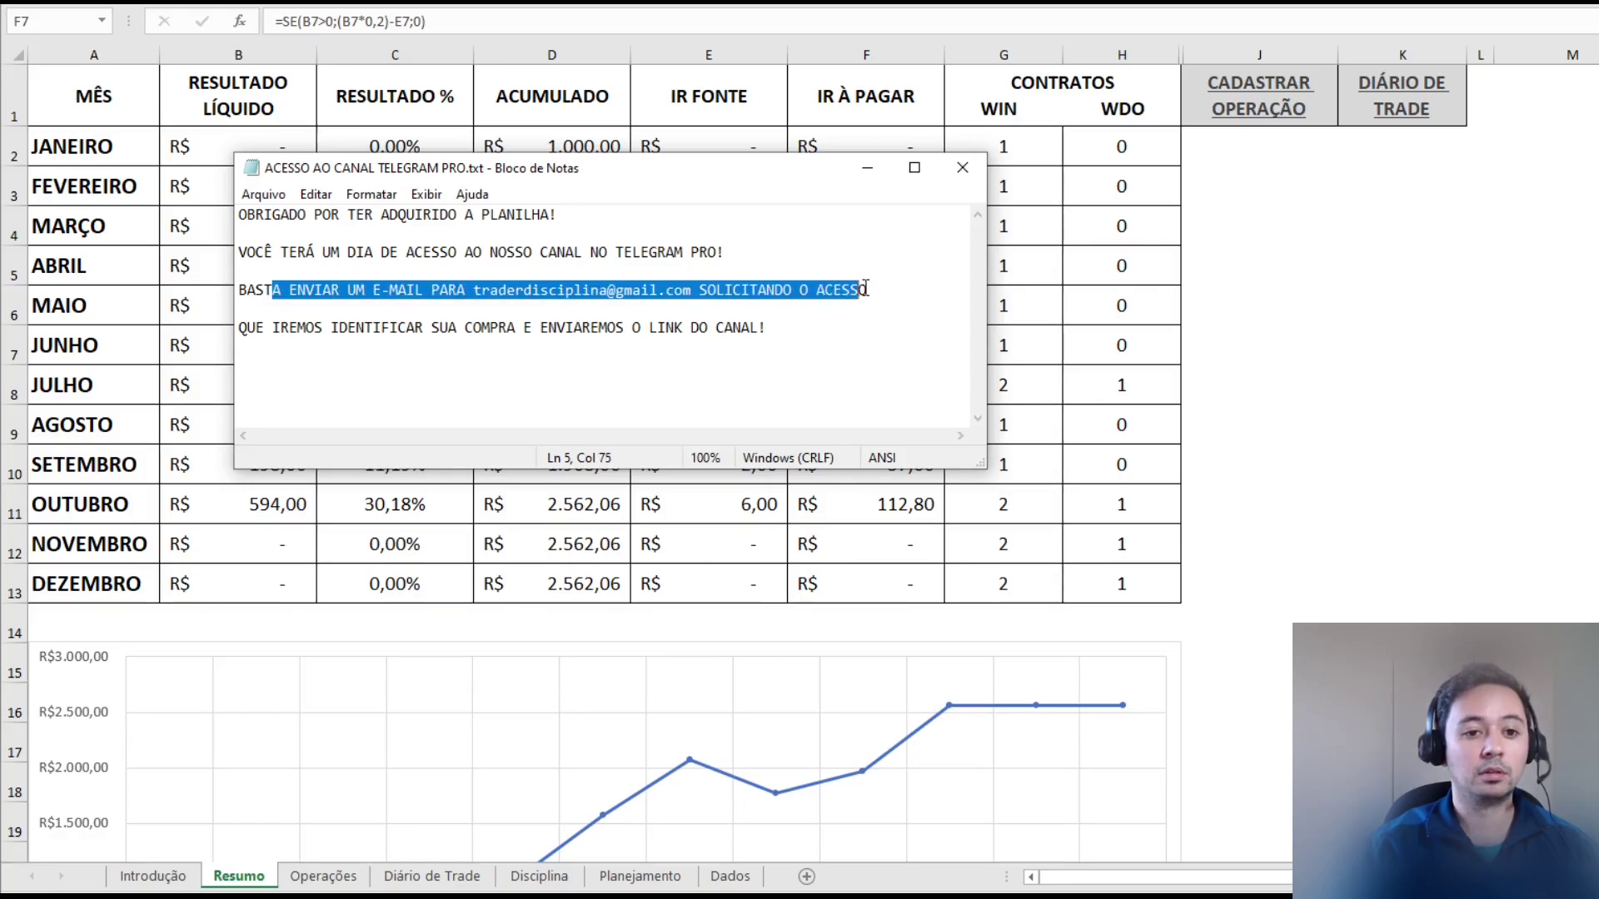
pyautogui.click(582, 290)
pyautogui.doubleClick(549, 290)
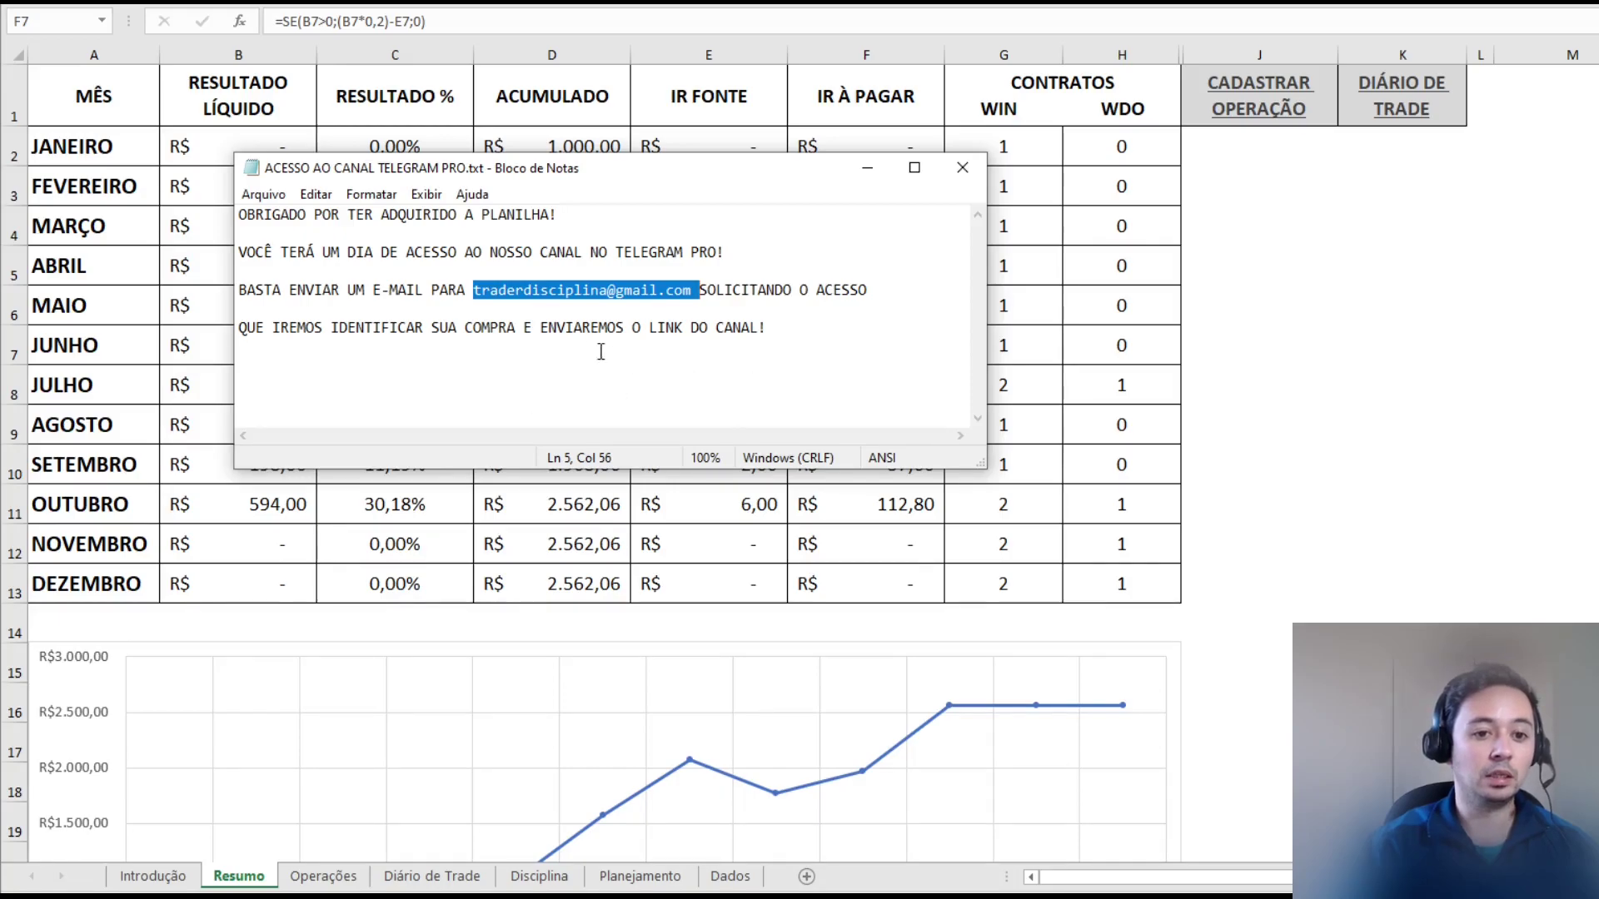
pyautogui.moveTo(431, 327); pyautogui.dragTo(817, 326)
pyautogui.click(821, 326)
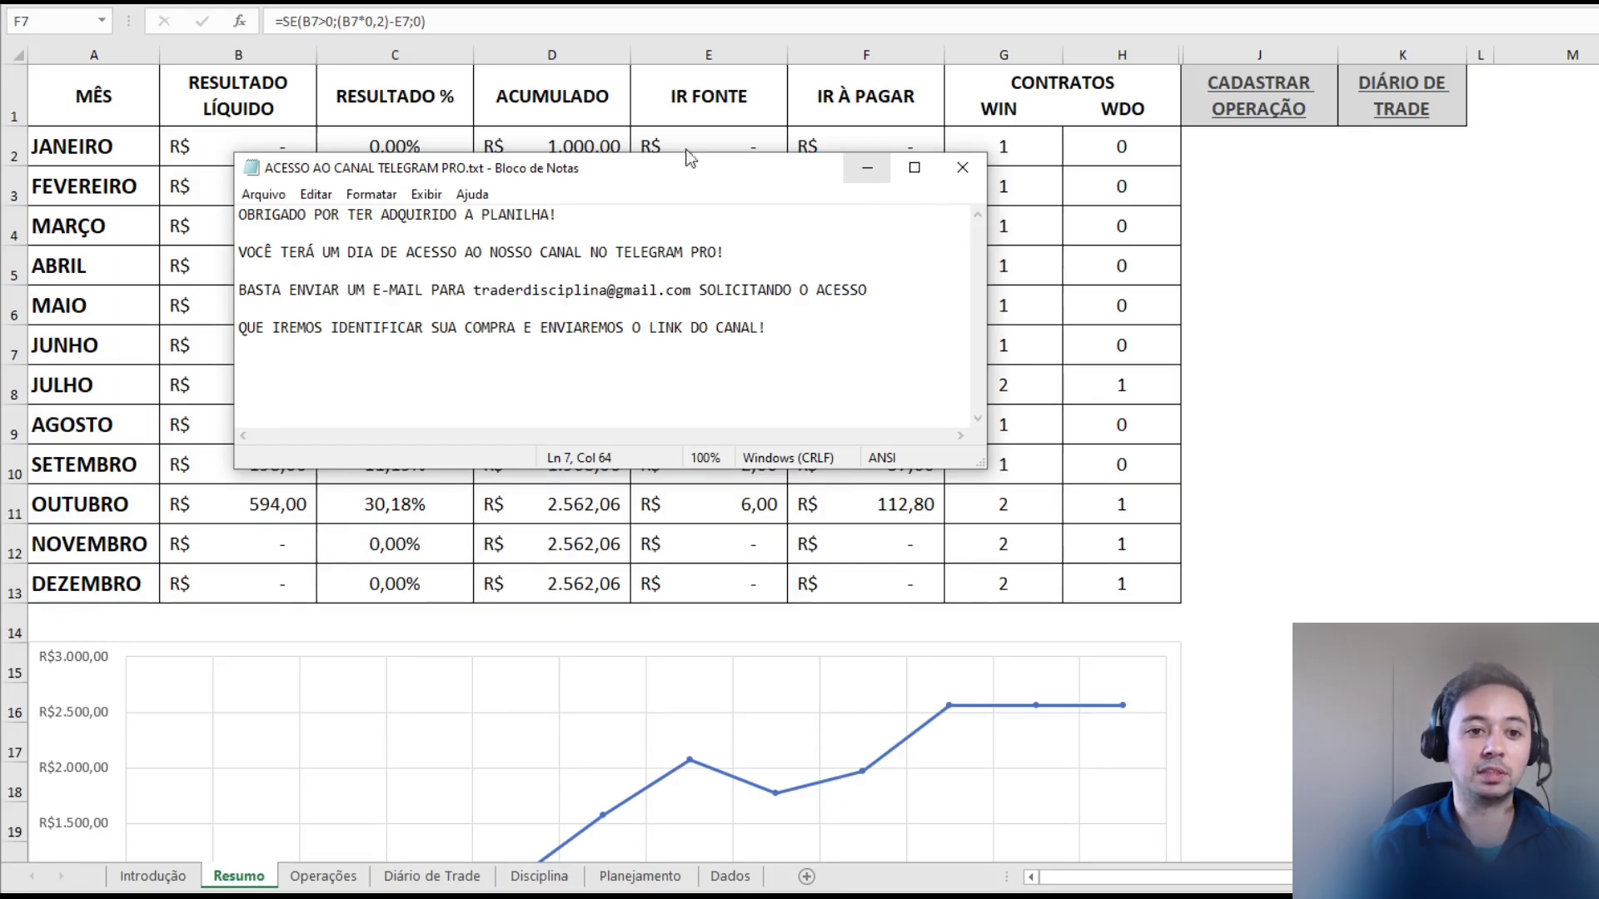
pyautogui.click(866, 170)
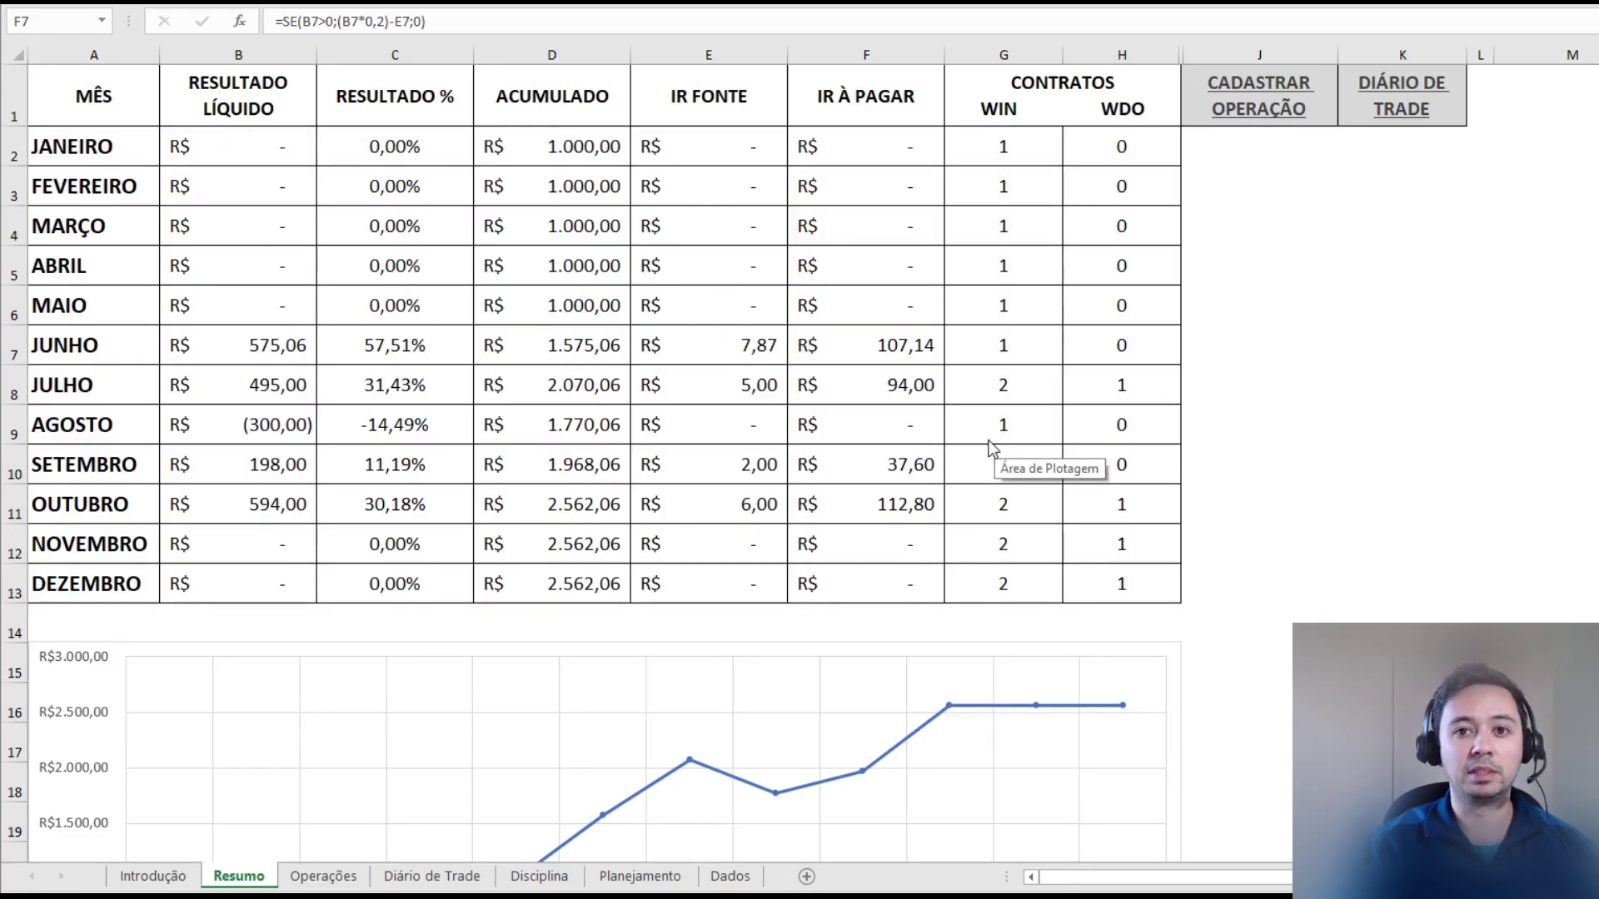